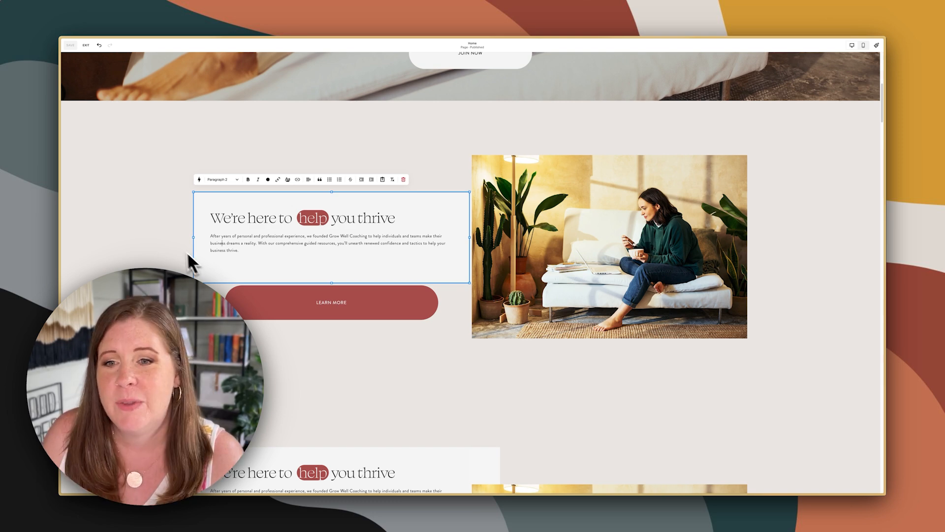
Step: Duplicate the "We're here to help you thrive" text block, placing the copy above and left of the original
click(171, 219)
click(243, 218)
drag(228, 213, 133, 172)
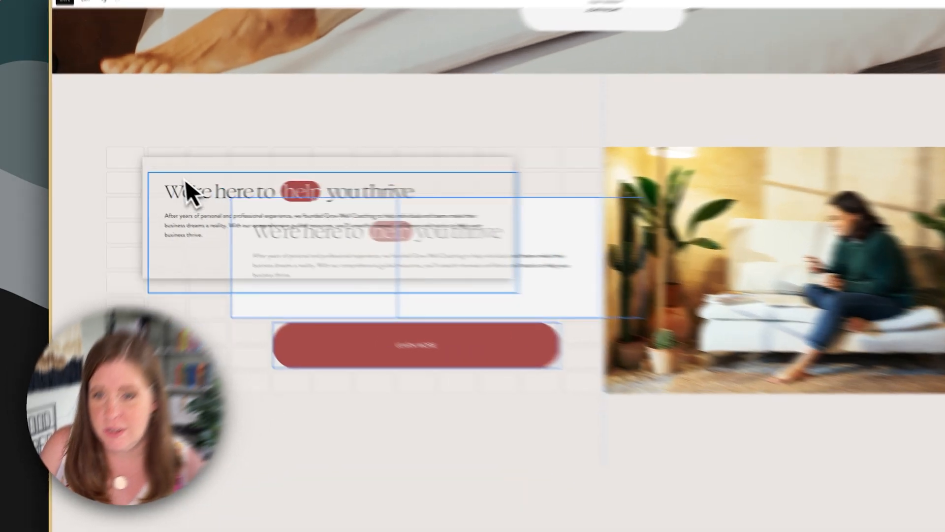
click(170, 170)
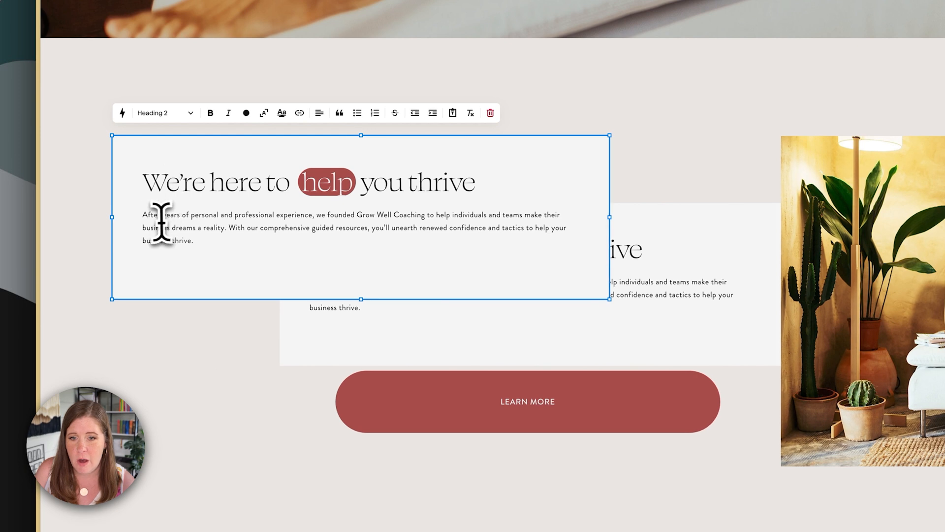
Step: Delete the paragraph from the duplicated text block and shorten that block around its heading
drag(142, 215, 210, 266)
key(BackSpace)
key(BackSpace)
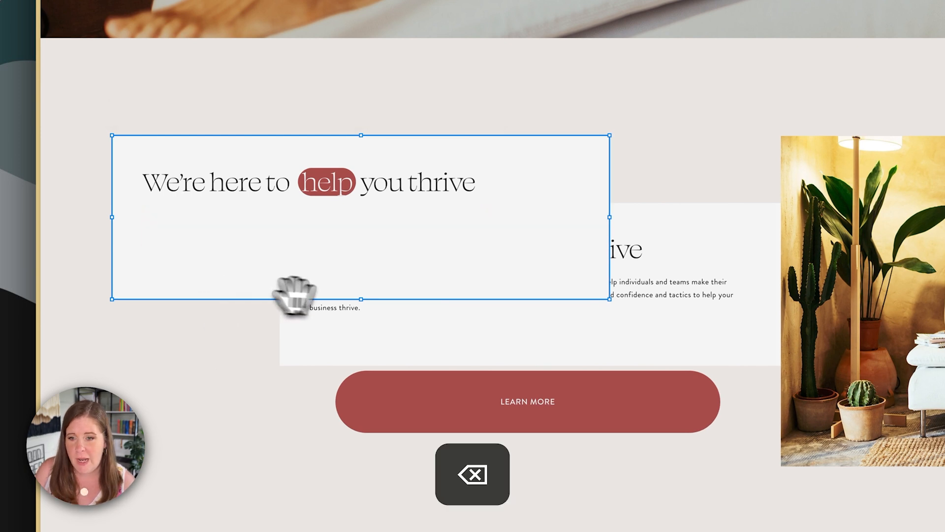
drag(293, 298, 681, 237)
Step: Remove the heading from the original text block and align the separate heading block directly above its paragraph
click(190, 268)
click(320, 260)
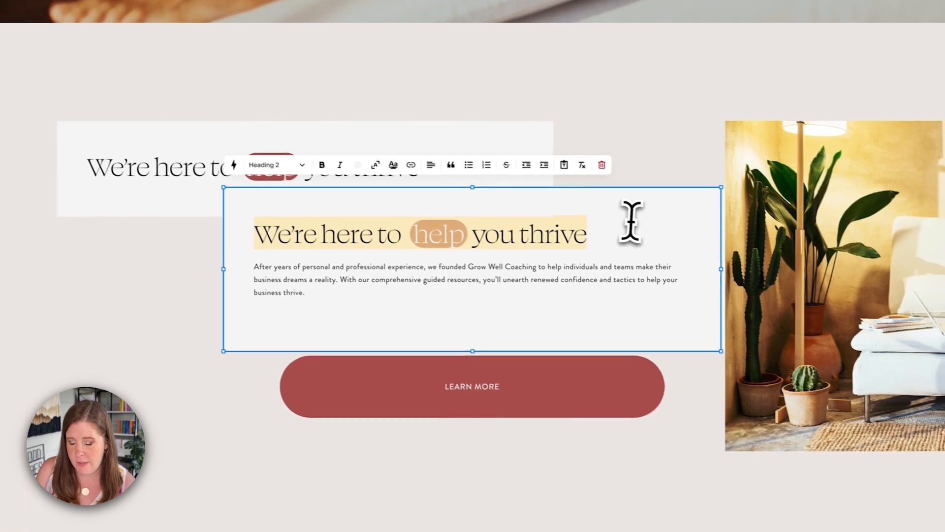
key(BackSpace)
key(BackSpace)
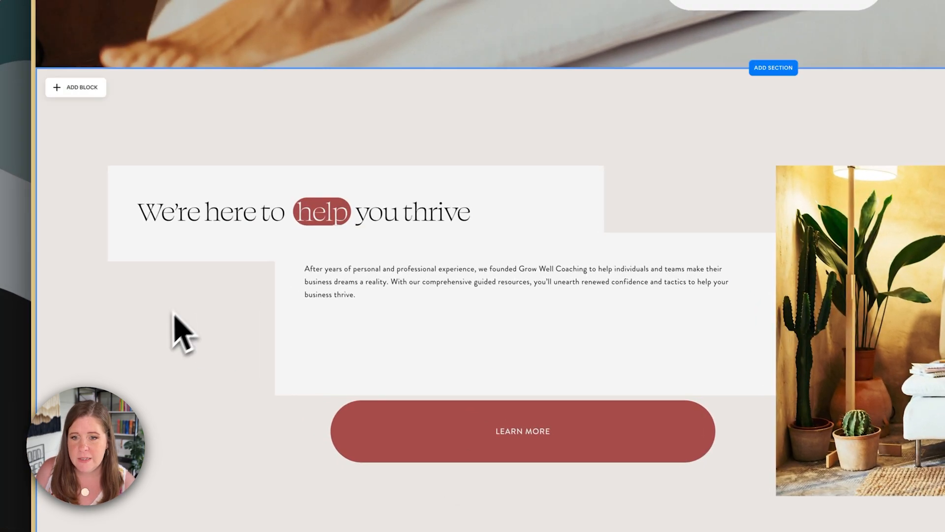
drag(167, 208, 335, 209)
drag(386, 256, 376, 268)
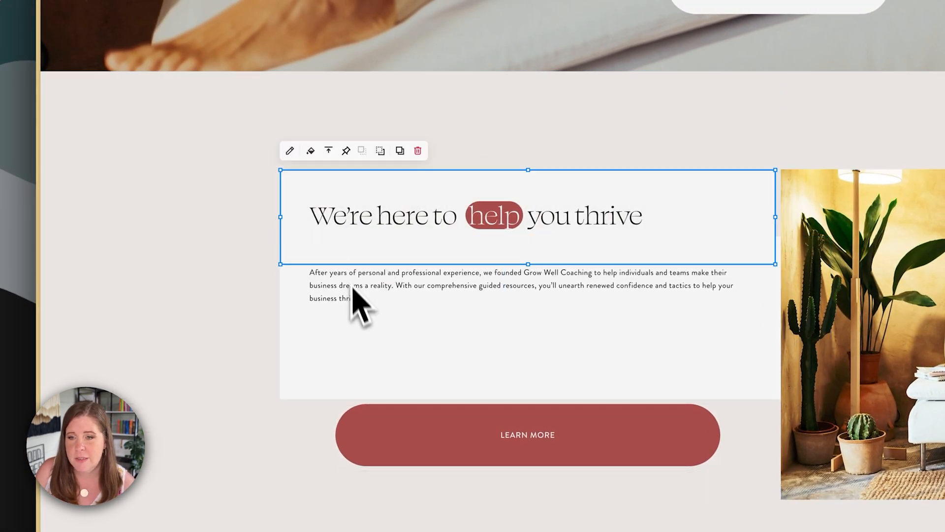
Step: Turn off the background of both the heading block and the paragraph block
click(327, 154)
click(909, 206)
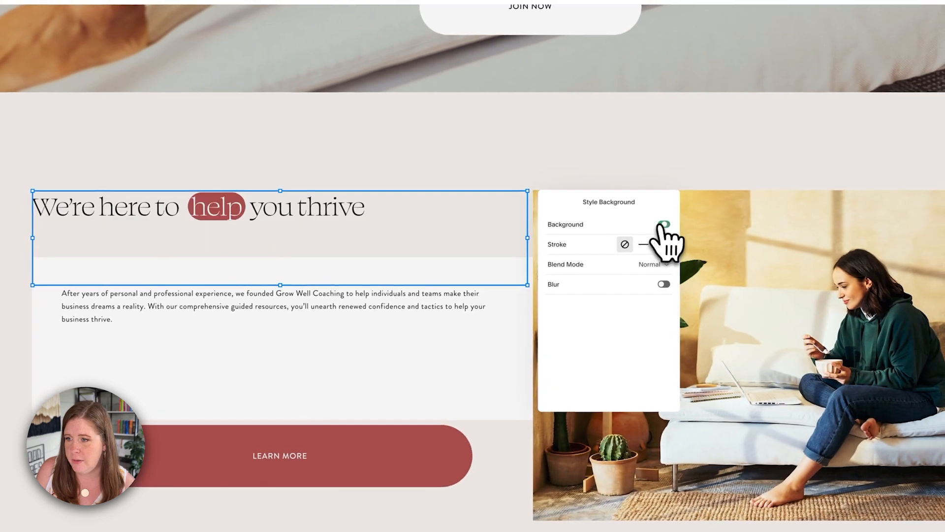
click(487, 304)
click(273, 209)
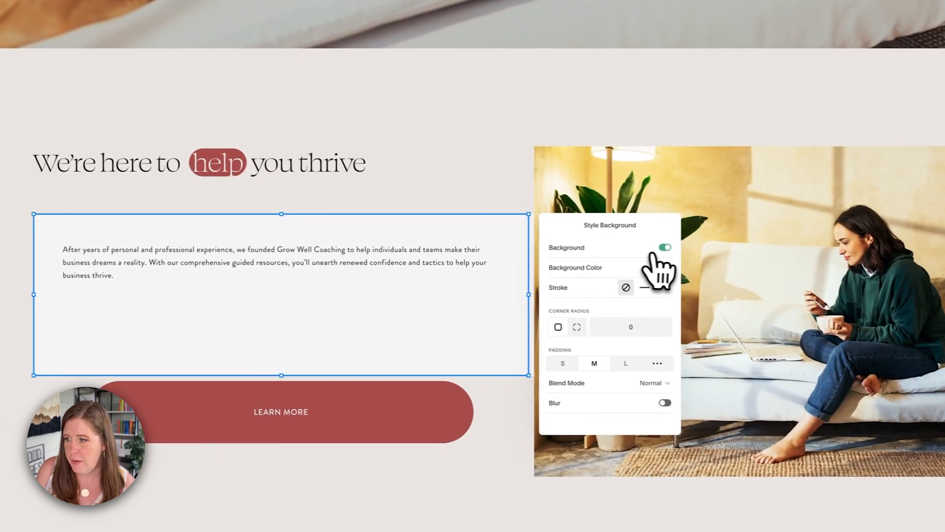
click(874, 262)
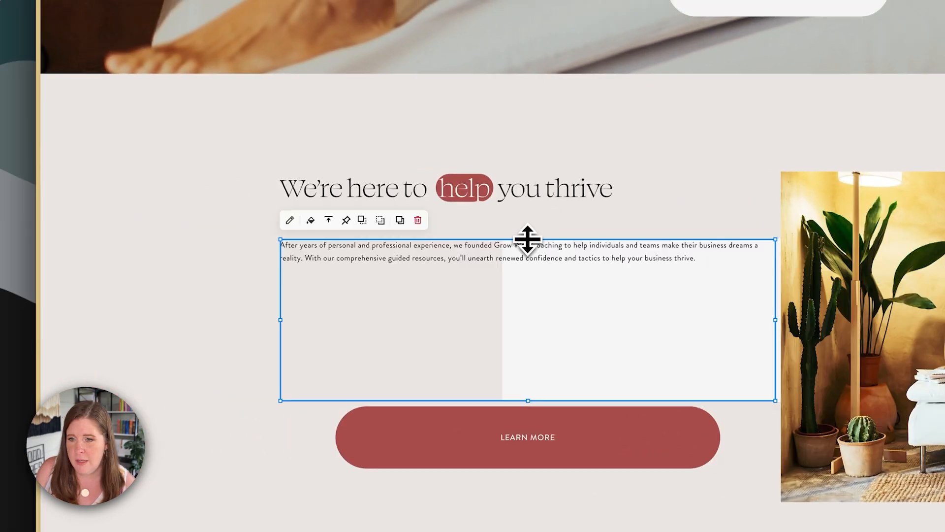
Step: Shorten the heading block so it ends above the paragraph, and shrink the paragraph block to fit its two lines
drag(528, 239, 481, 222)
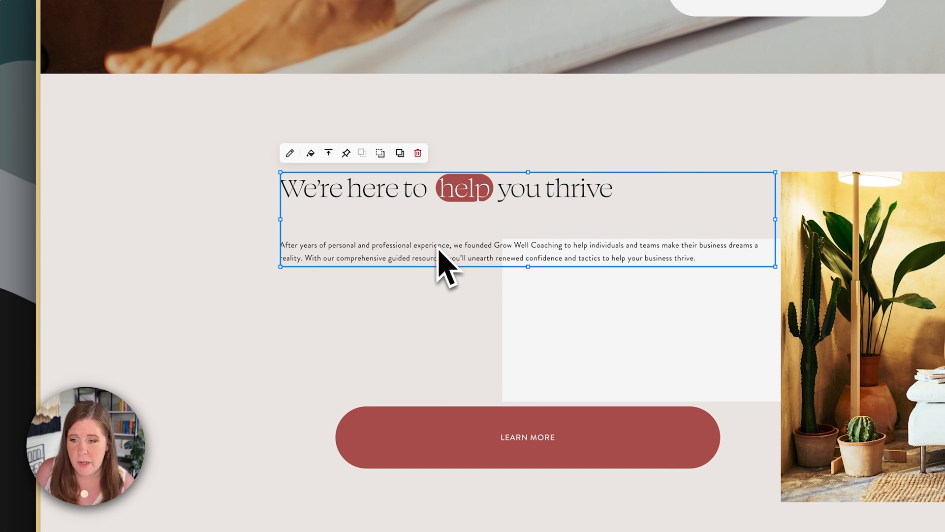
key(super+z)
click(242, 231)
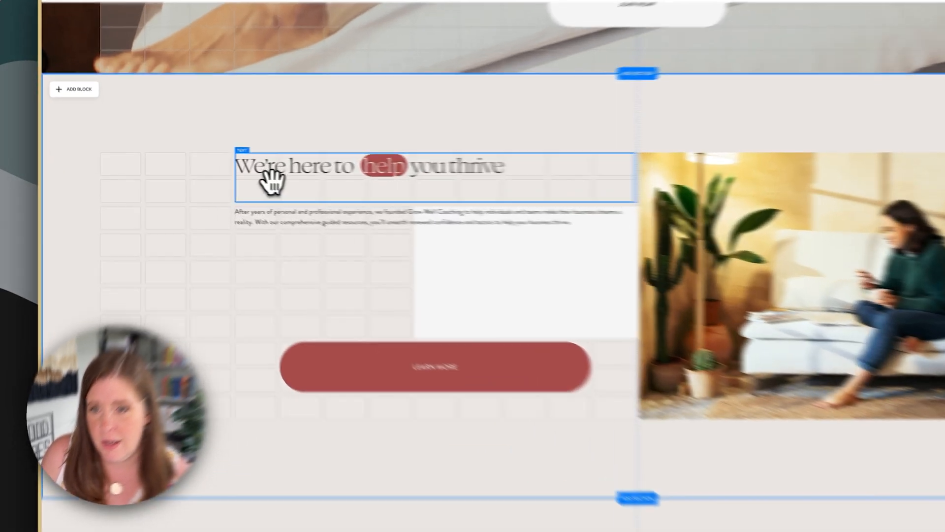
click(209, 166)
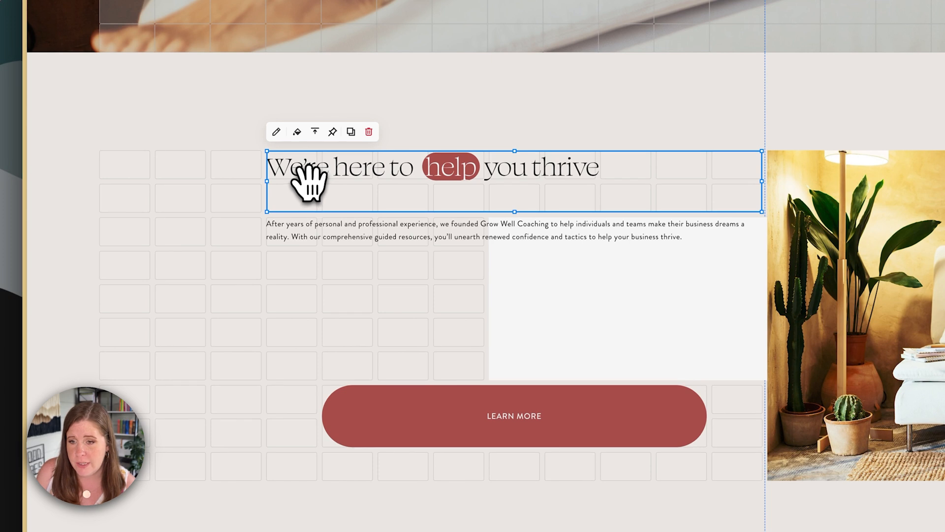
click(297, 226)
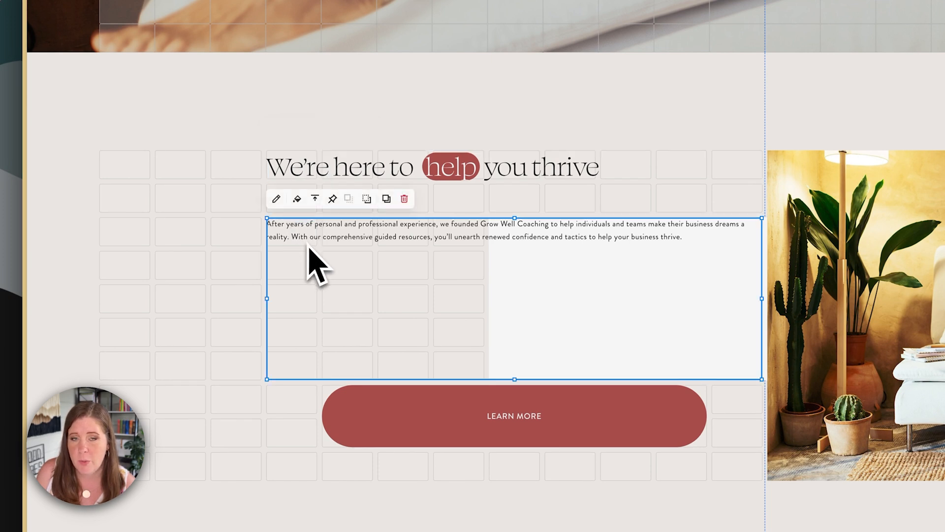
drag(515, 379, 483, 331)
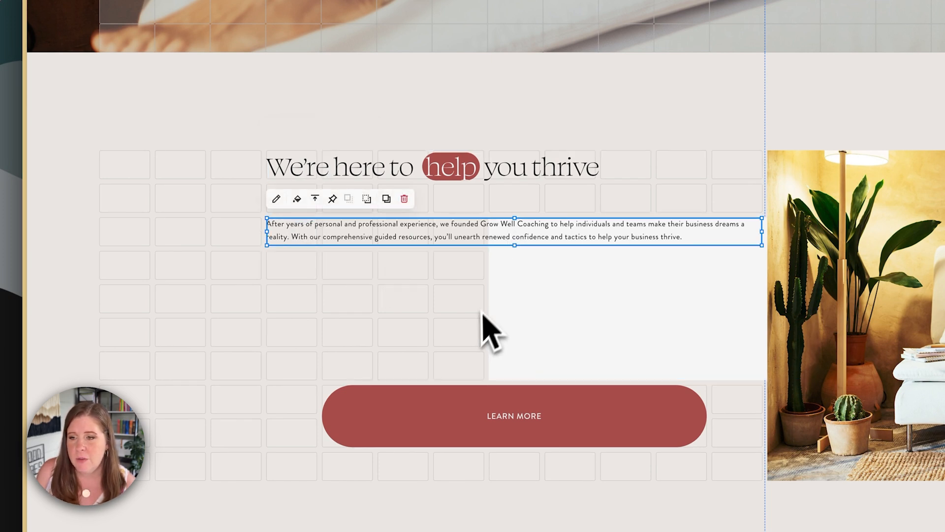
Step: Try to shorten the heading block further, and move the paragraph block up closer beneath the heading
click(445, 177)
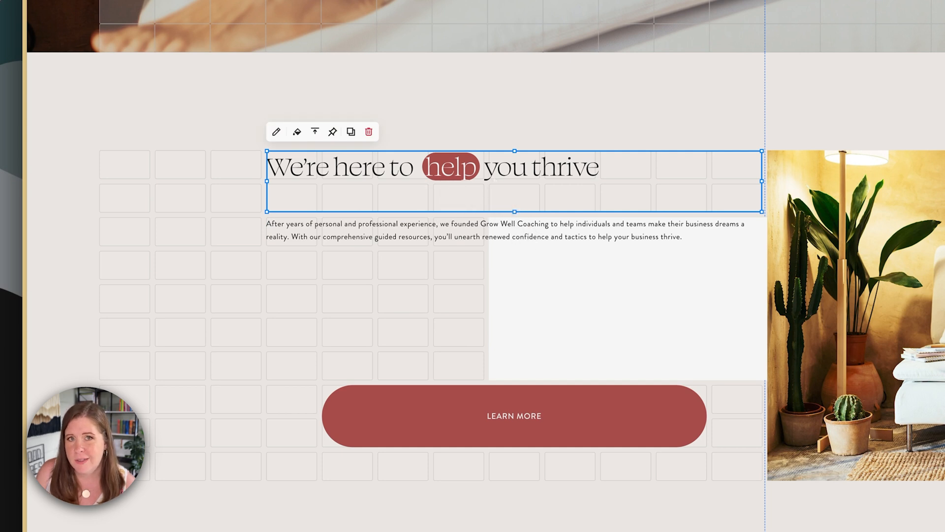
click(496, 192)
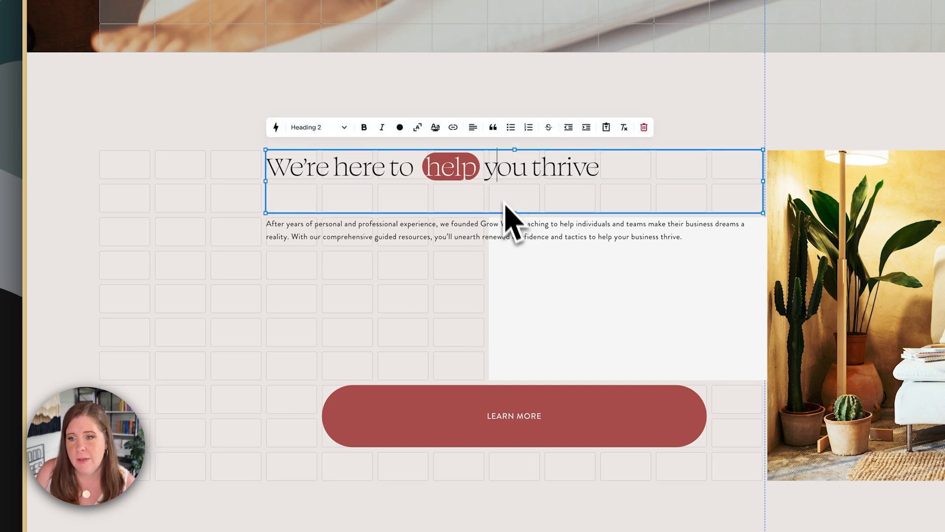
drag(515, 212, 512, 129)
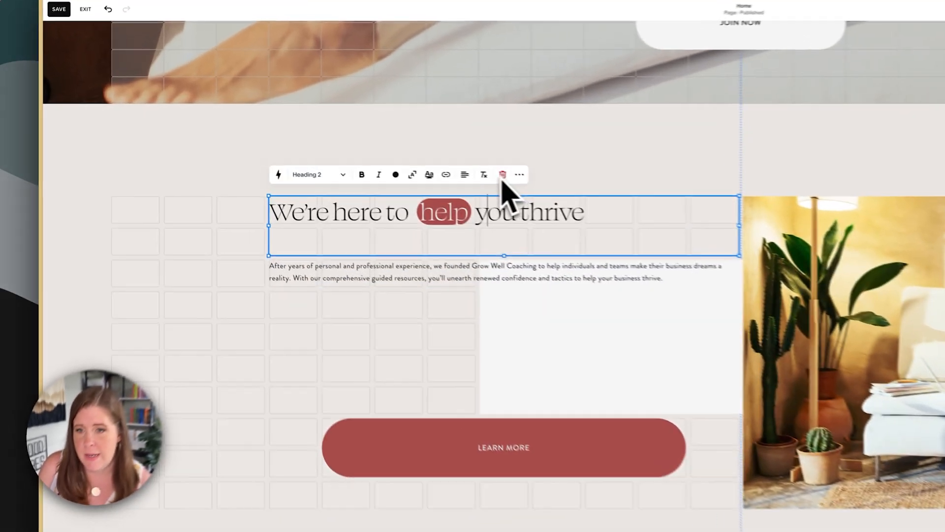
click(229, 204)
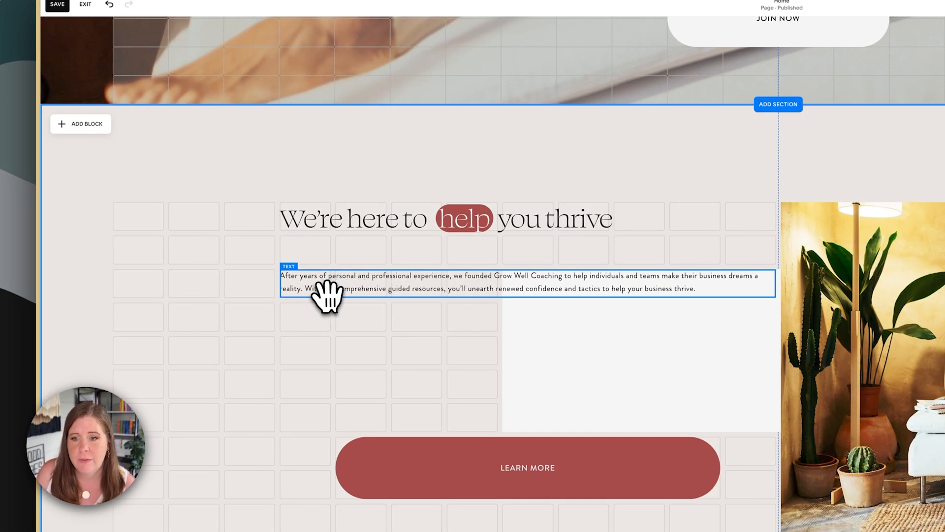
drag(327, 293, 326, 279)
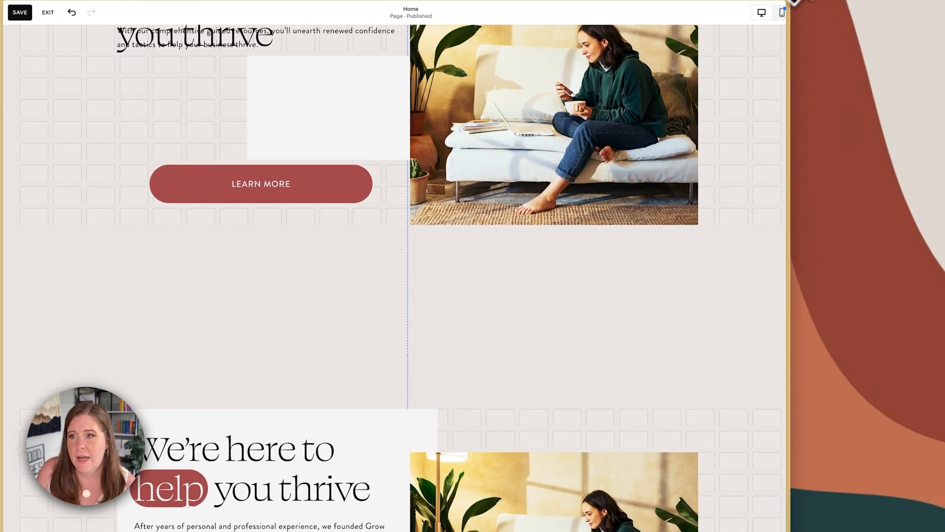
Step: Examine how the separate heading and paragraph blocks sit against each other at the narrower browser width
scroll(221, 265, down, 5)
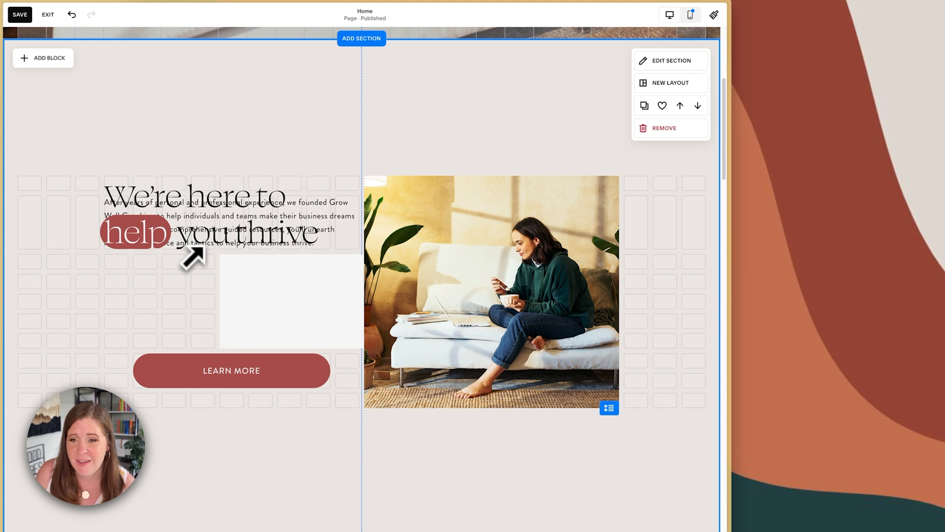
click(181, 195)
click(195, 199)
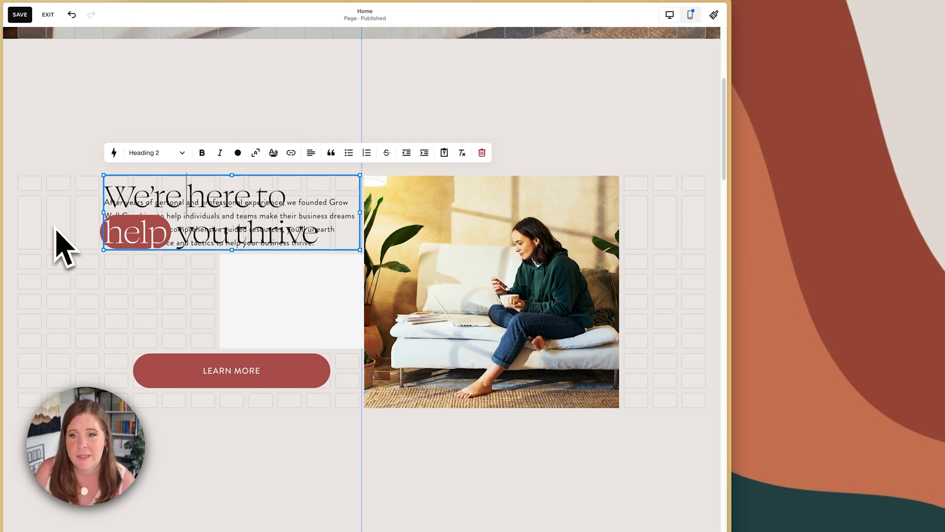
click(58, 230)
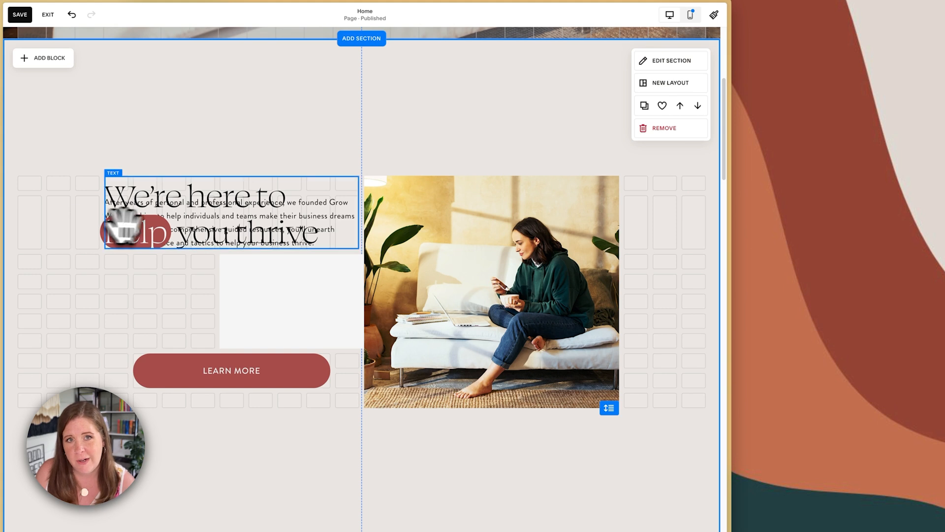
click(194, 228)
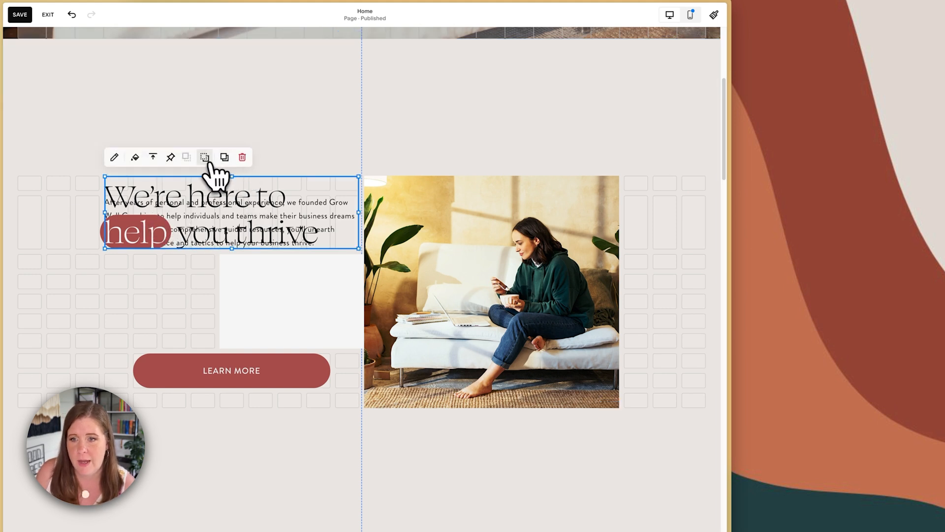
click(88, 227)
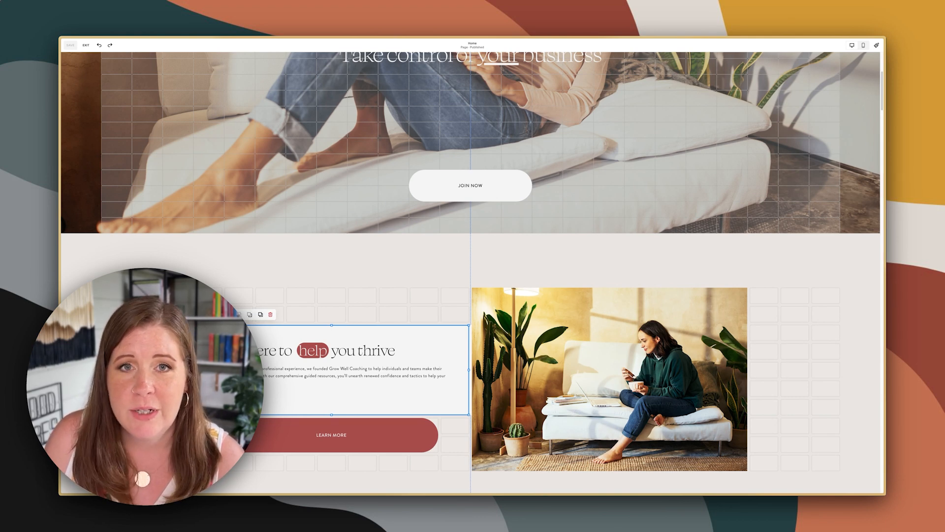
Step: Widen the combined heading and paragraph block to the grid's left edge
click(260, 286)
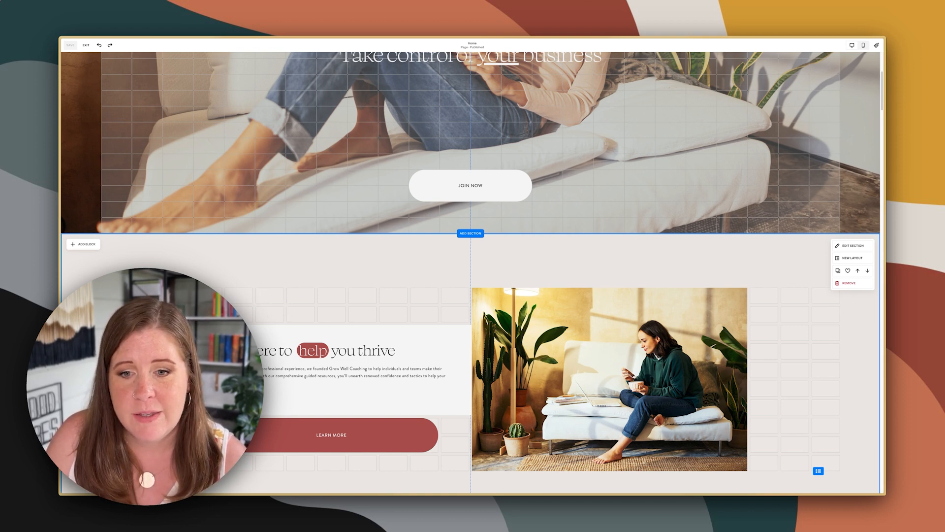
scroll(470, 272, down, 3)
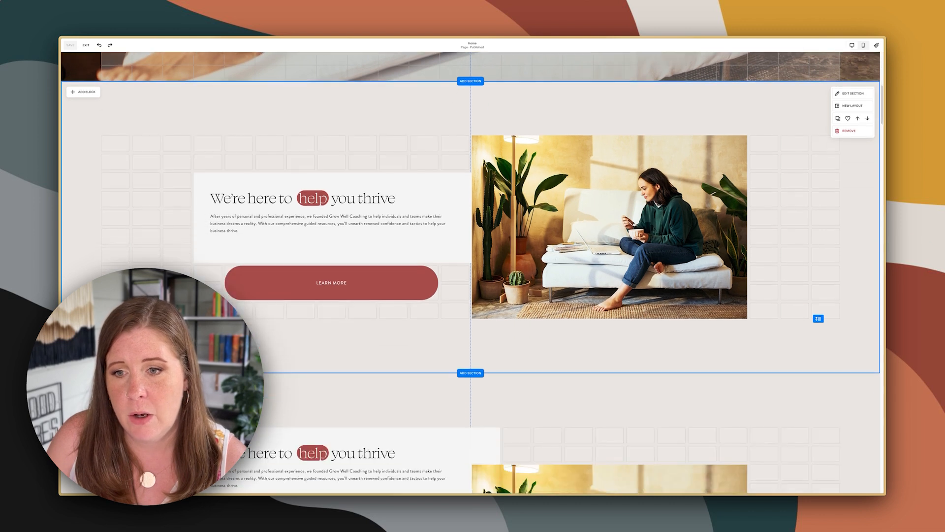
click(222, 182)
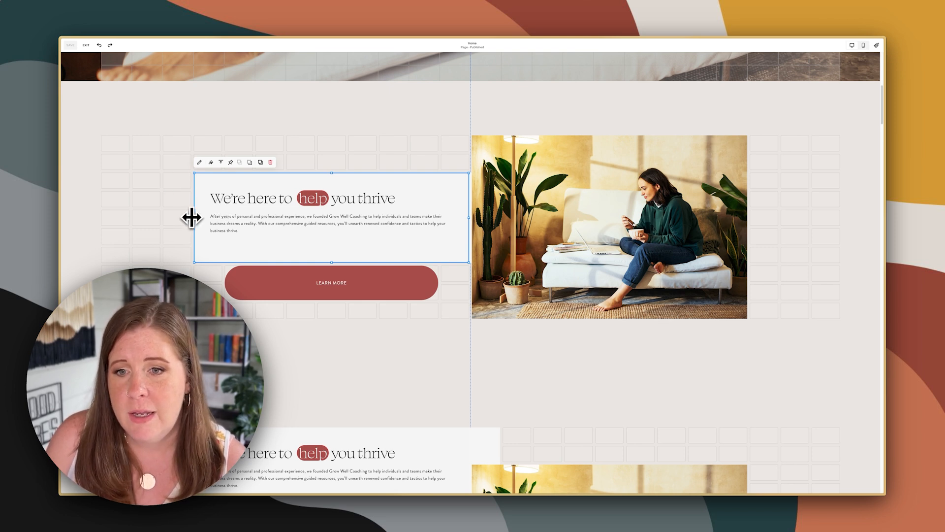
drag(193, 218, 106, 219)
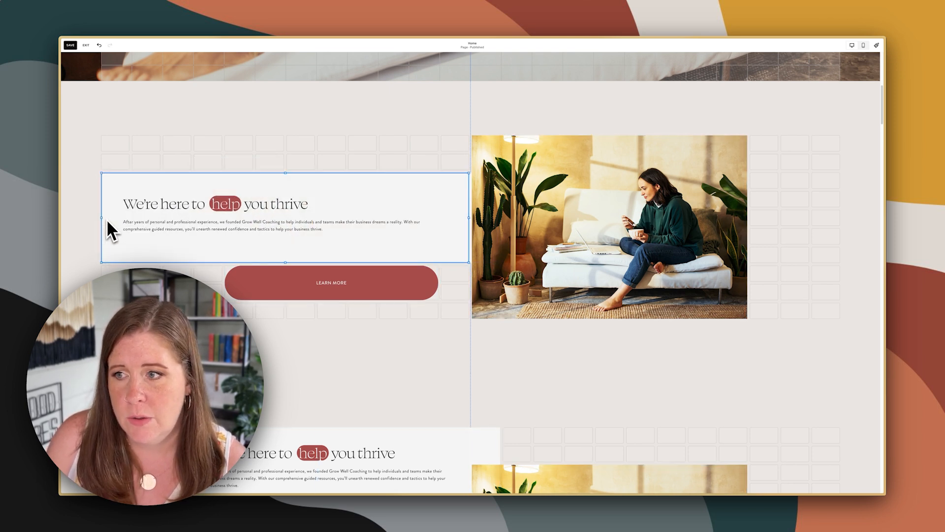
click(234, 155)
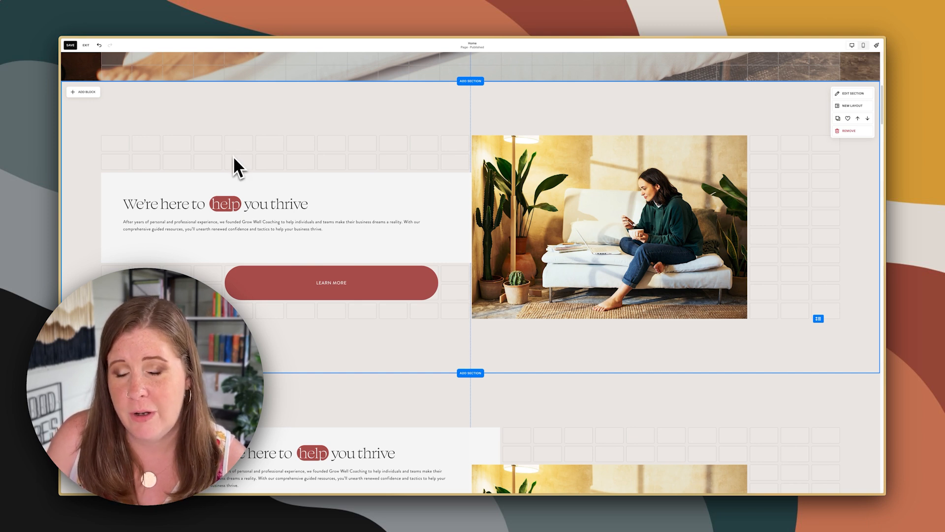
Step: Narrow the combined text block to the first six grid columns and delete the empty white shape beside it
click(249, 180)
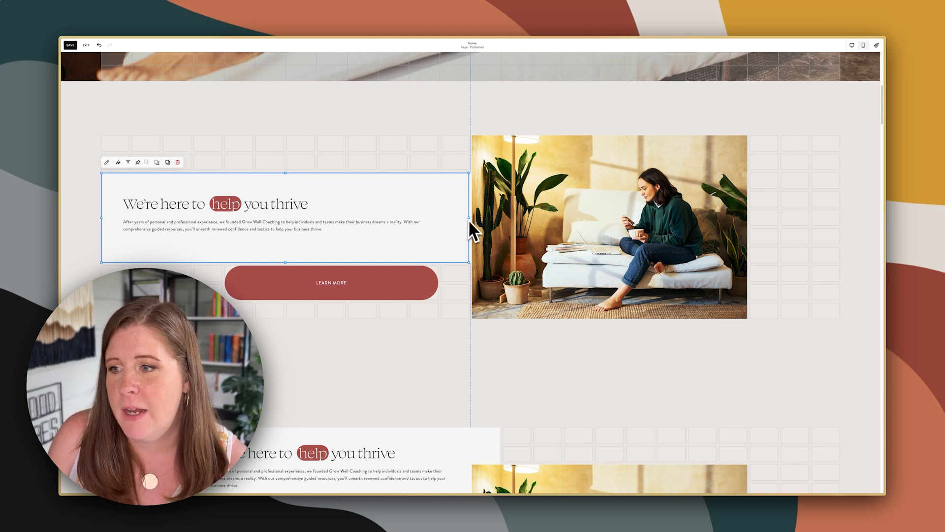
drag(469, 226, 280, 218)
click(296, 164)
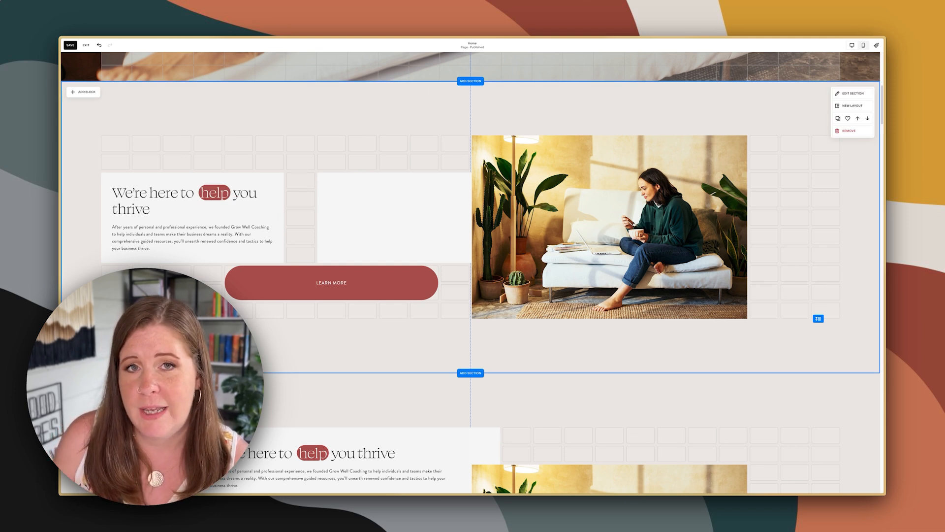
click(330, 186)
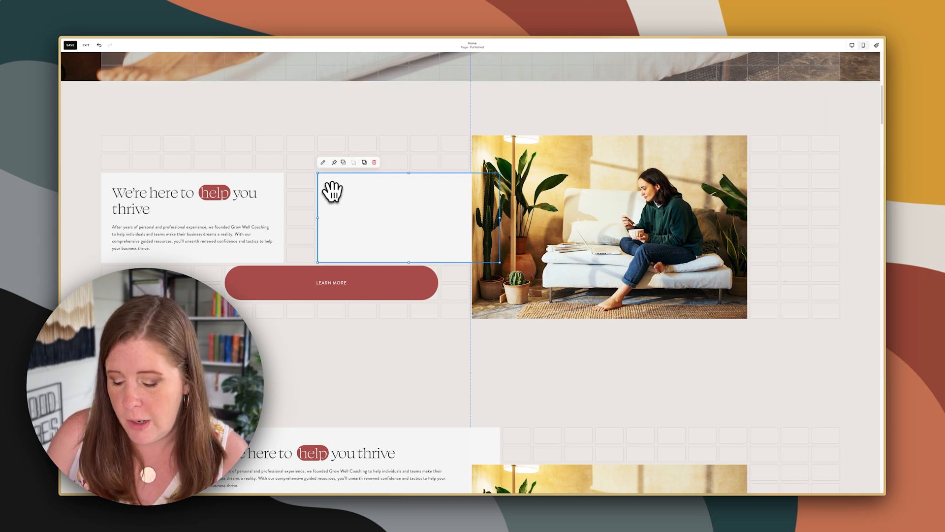
key(Delete)
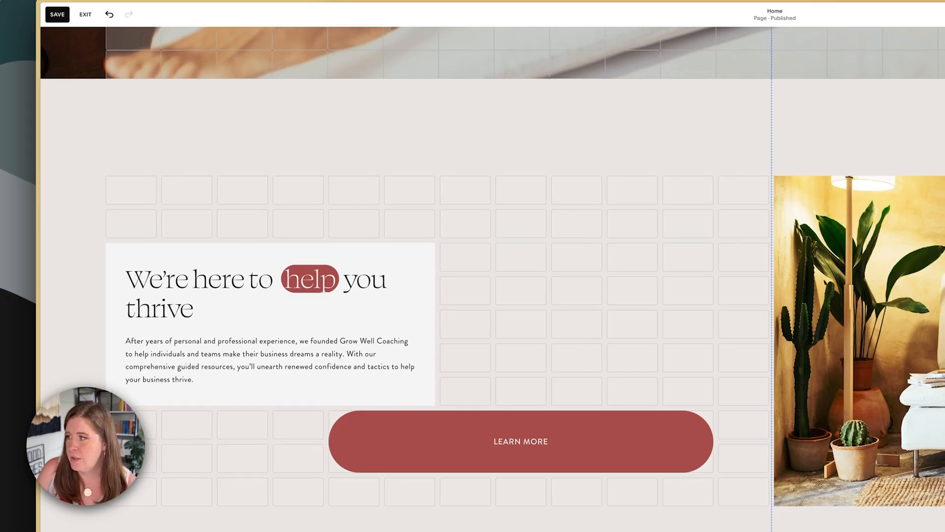
Step: Narrow the browser window in two stages to check how the combined text block, button and image reflow
drag(944, 195, 776, 232)
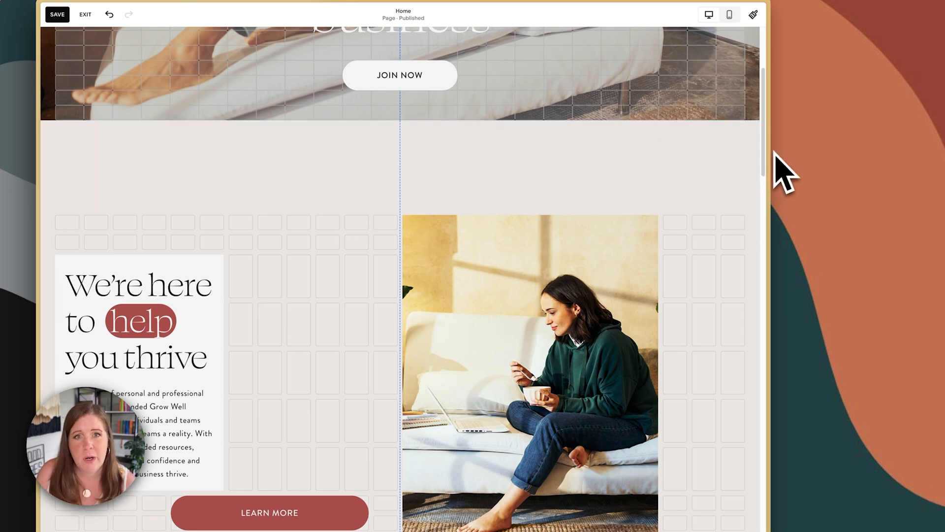
drag(771, 168, 650, 163)
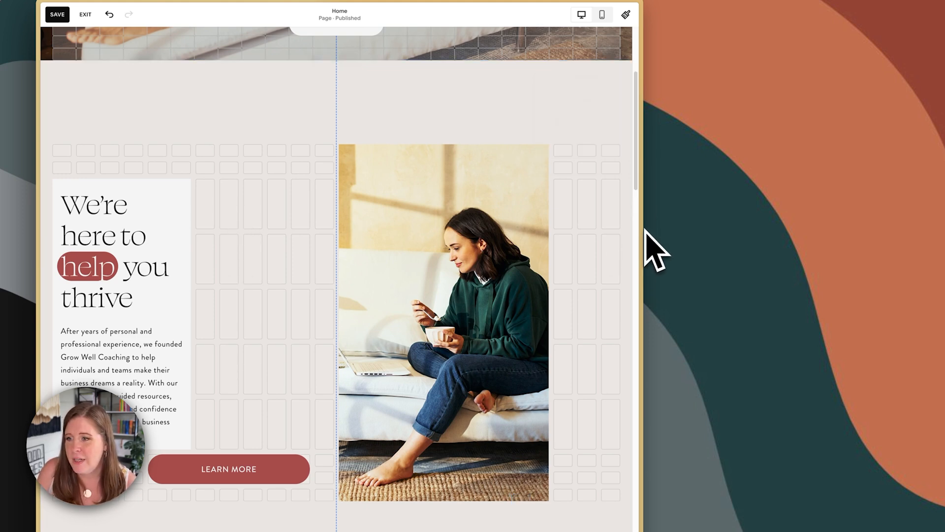
Step: Restore the wide browser window and narrow the combined heading and paragraph block to the first three grid columns
drag(644, 227, 944, 228)
scroll(311, 267, down, 4)
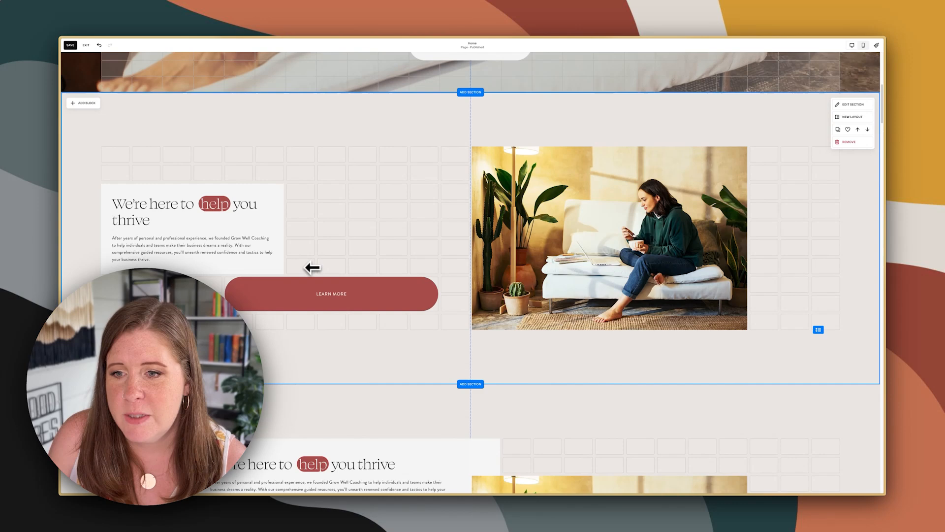
click(230, 210)
drag(282, 228, 191, 229)
Step: Move the Learn More button to the grid's left edge directly below the text block and match its width to three columns
drag(260, 292, 239, 318)
drag(315, 331, 245, 336)
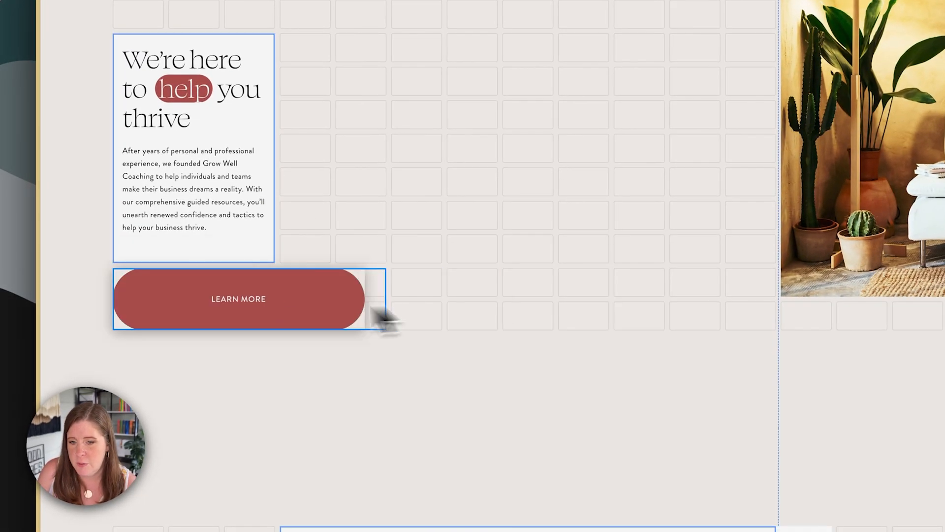
drag(384, 317, 285, 323)
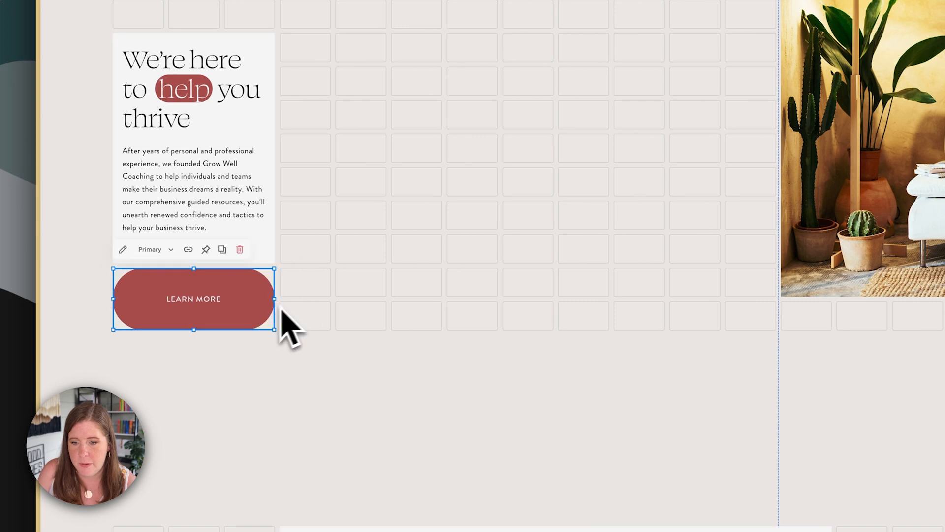
Step: Move the image to one column away from the text block and enlarge it to the grid's right edge
click(443, 285)
drag(867, 132, 422, 132)
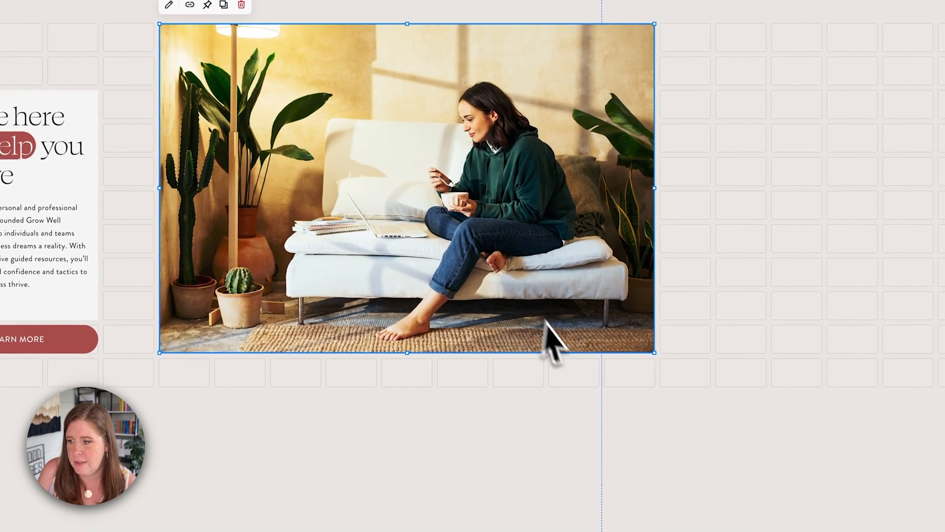
drag(654, 352, 833, 333)
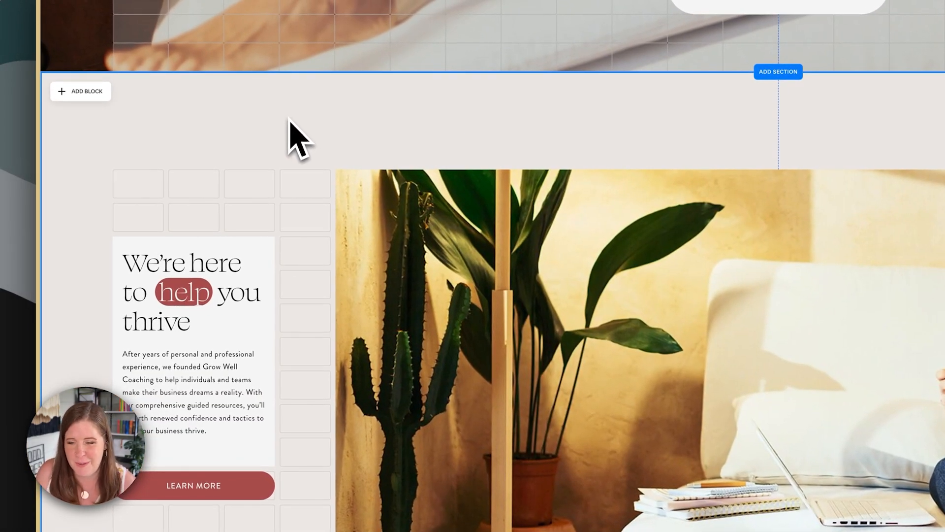
Step: Extend the text block upward by two grid rows to align with the image's upper edge
click(221, 258)
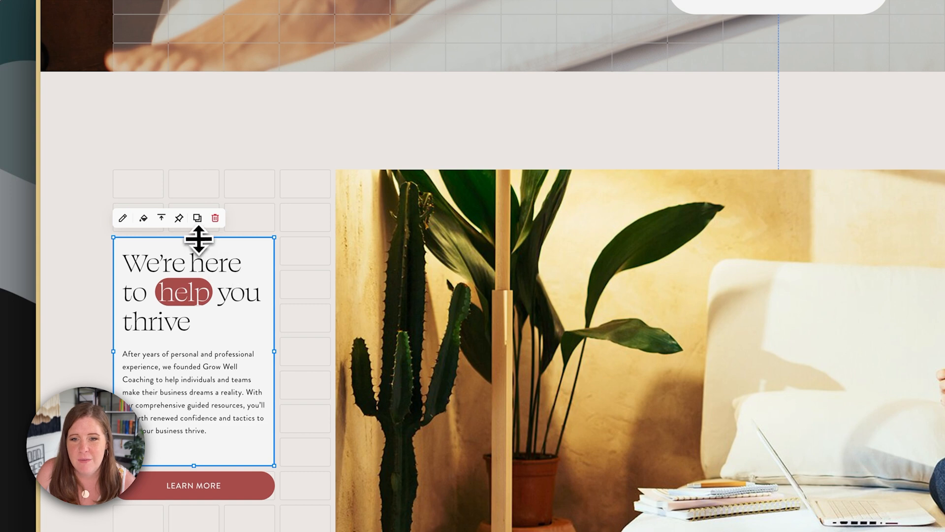
drag(198, 239, 202, 182)
Step: Give the paragraph a larger text style and center the text block's content vertically
click(176, 349)
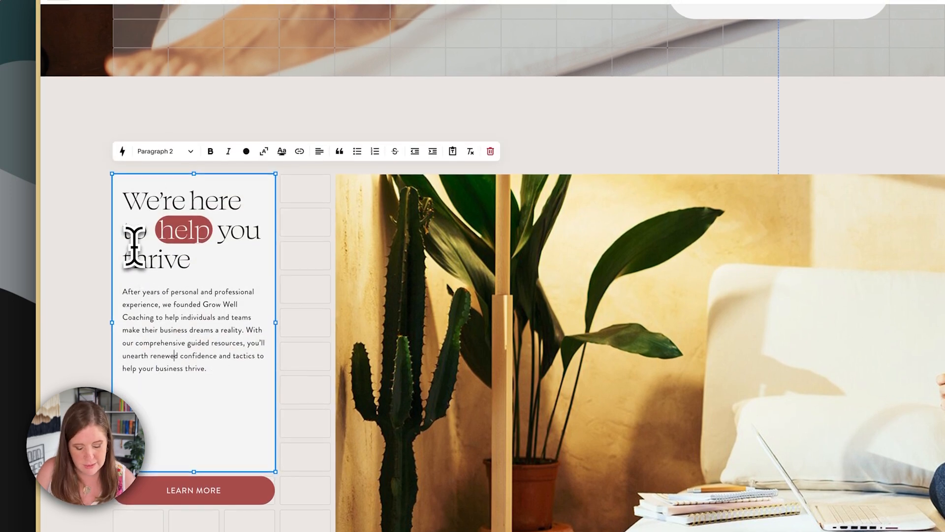
key(super+alt+2)
key(Escape)
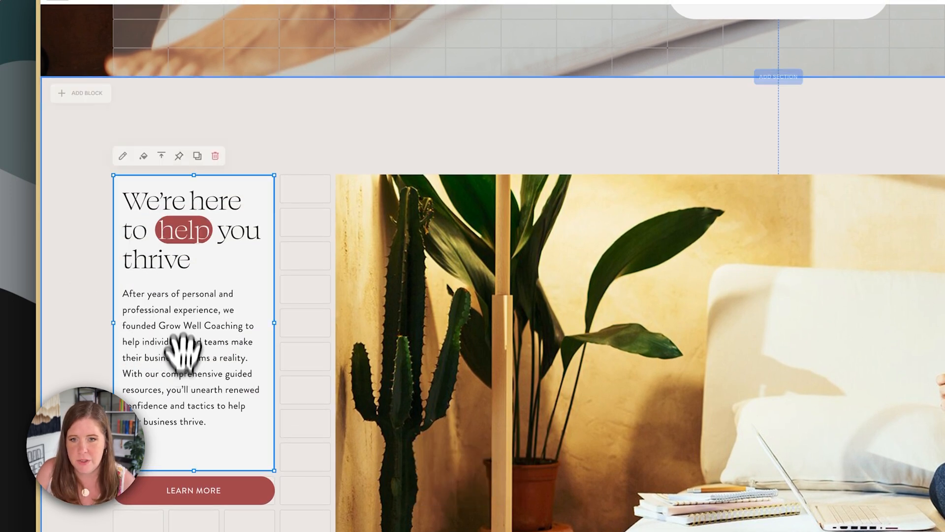
click(162, 156)
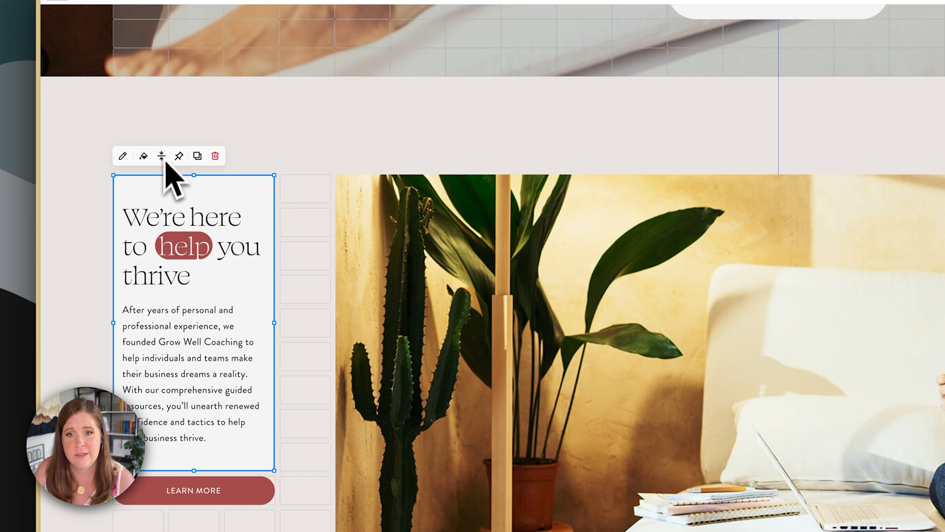
key(Escape)
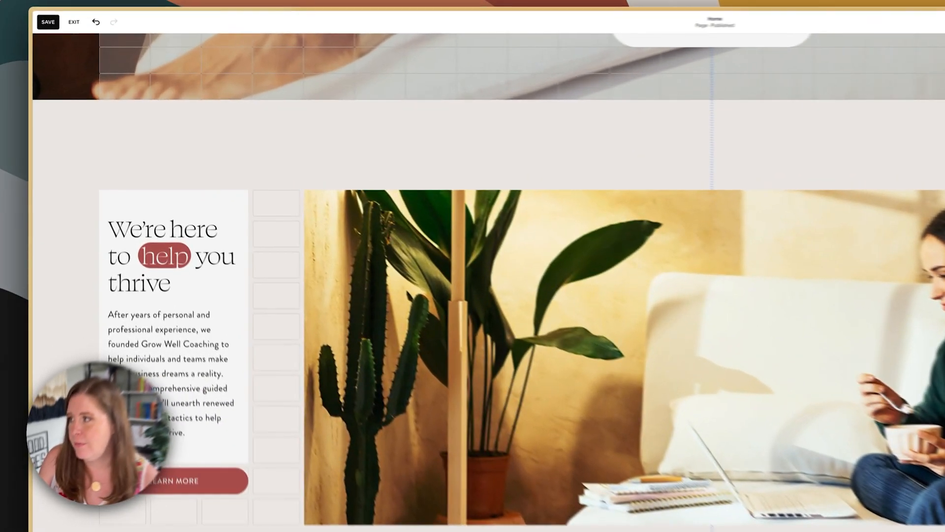
Step: Narrow the browser window, examine how the three-column text block wraps beside the enlarged image, and restore the window width
drag(943, 163, 485, 205)
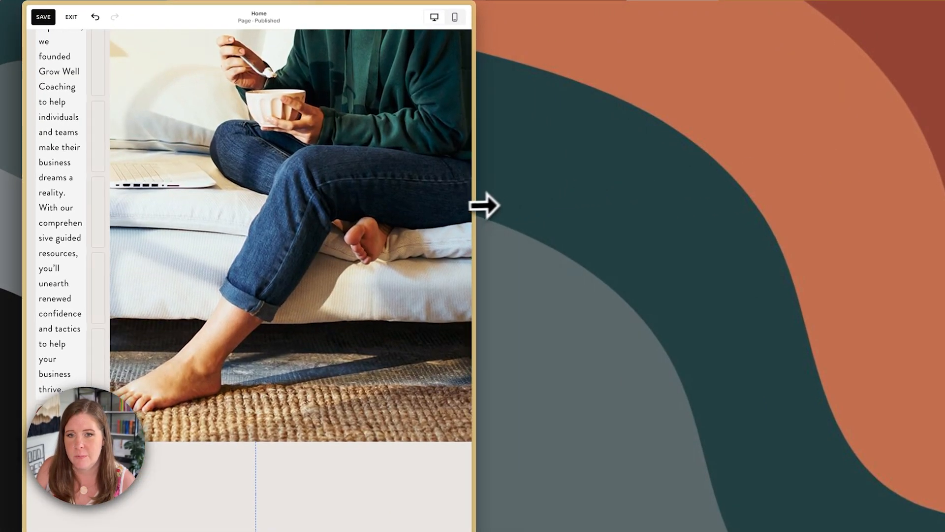
scroll(249, 249, up, 5)
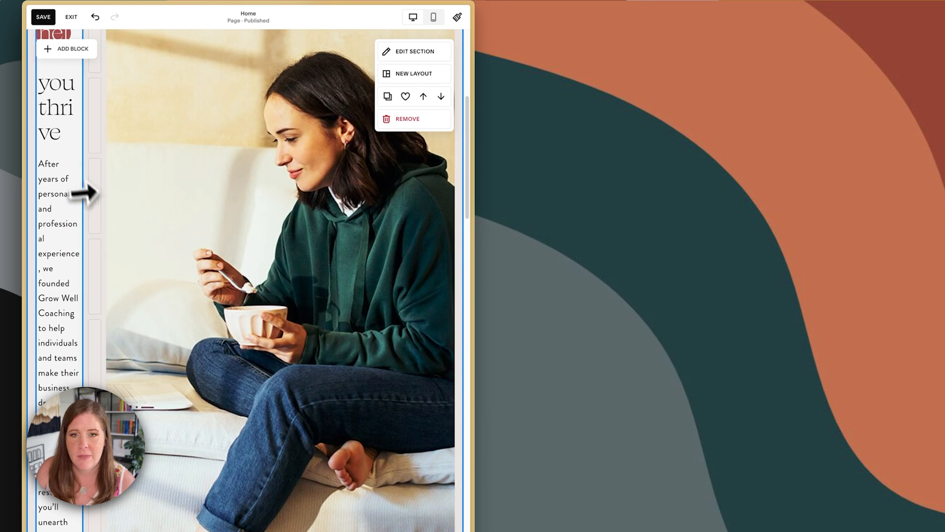
scroll(58, 190, up, 3)
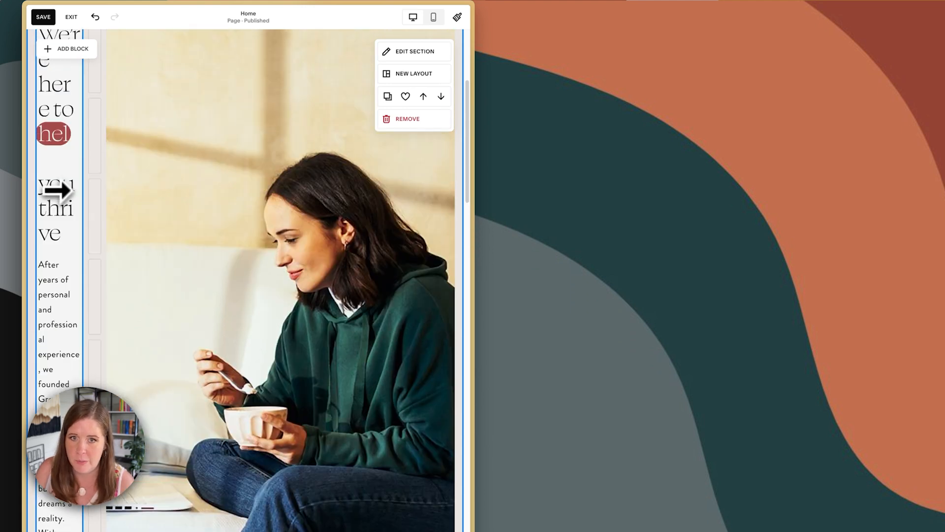
scroll(58, 190, up, 2)
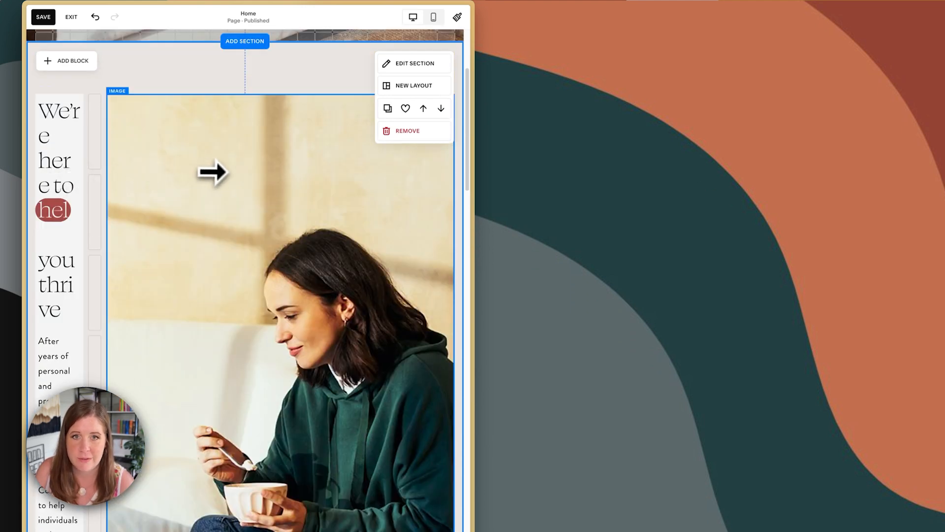
drag(476, 154, 944, 154)
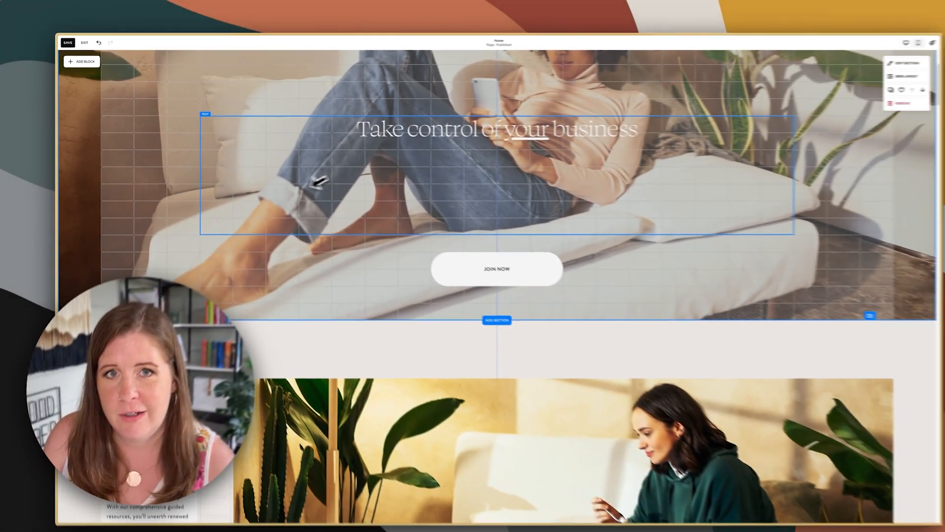
Step: Change the hero section's Join Now button text to "Join now for exclusive access!"
scroll(496, 264, down, 5)
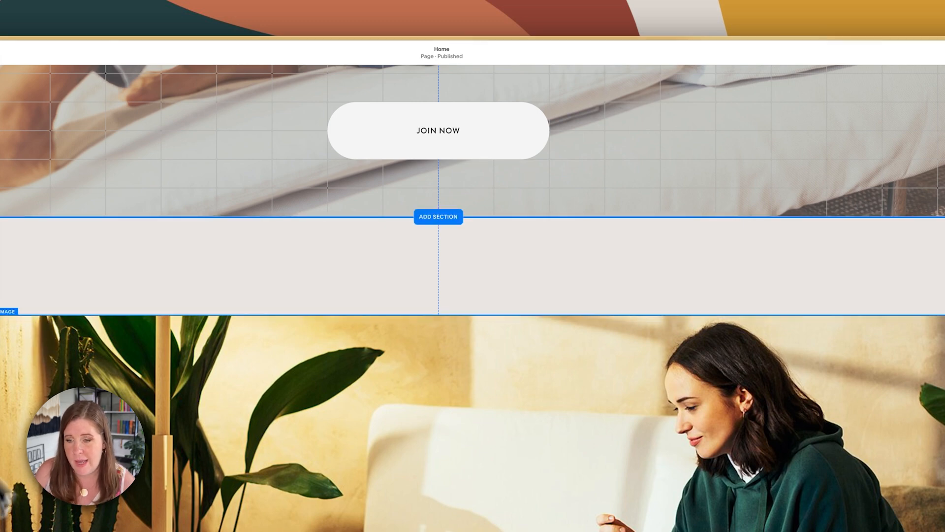
scroll(148, 302, up, 10)
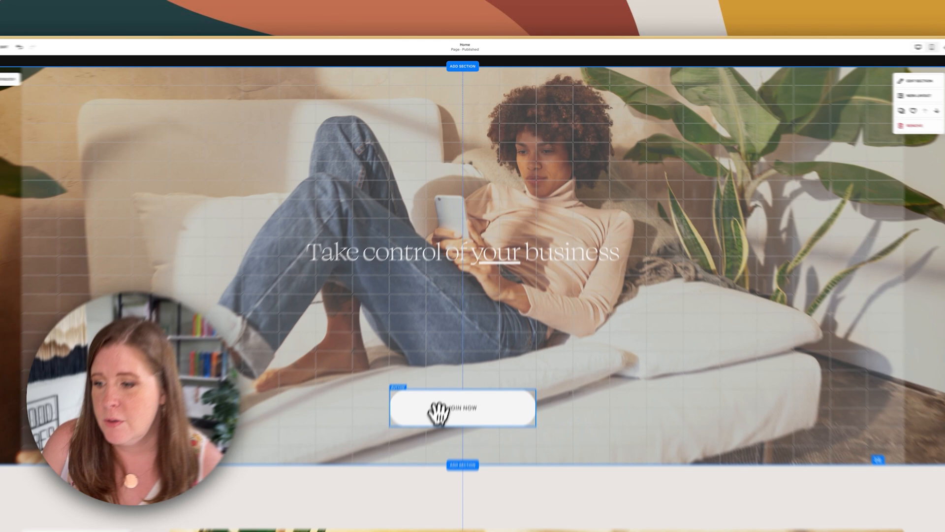
click(439, 413)
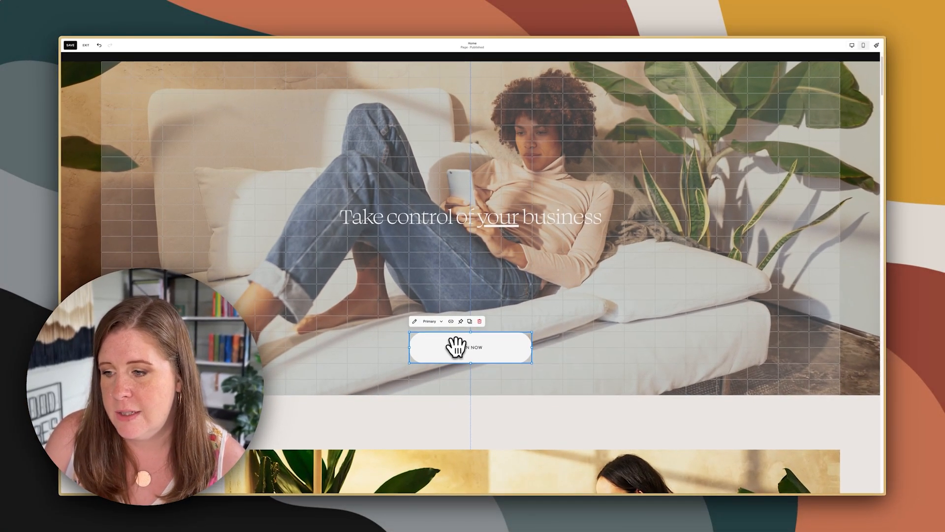
double_click(451, 345)
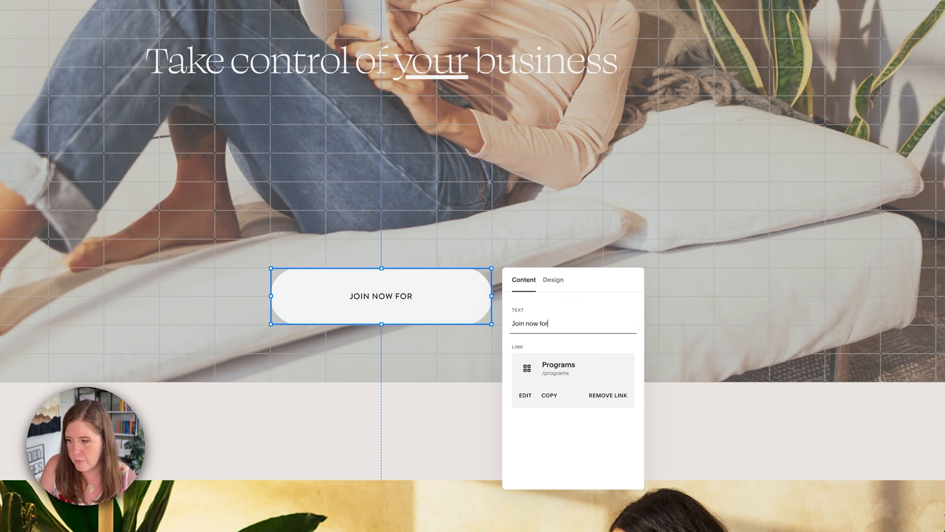
text(for exclusive access!)
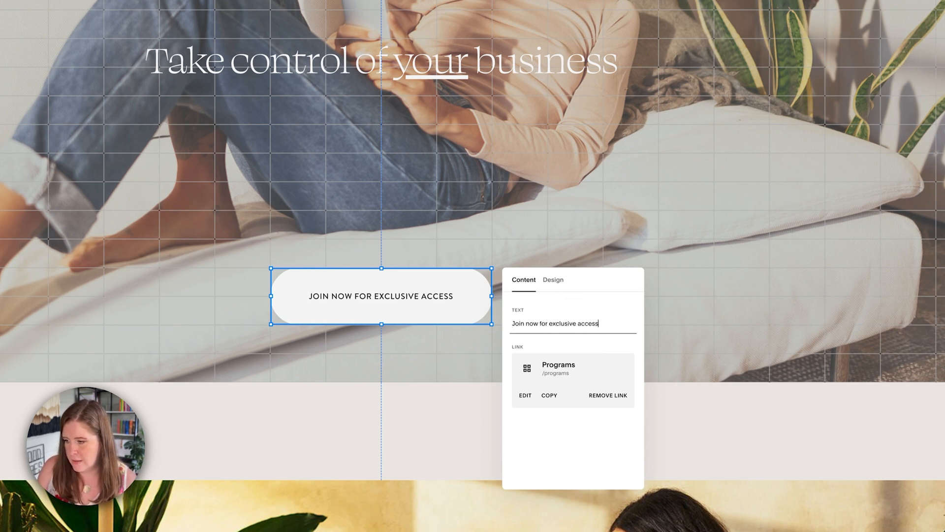
click(688, 246)
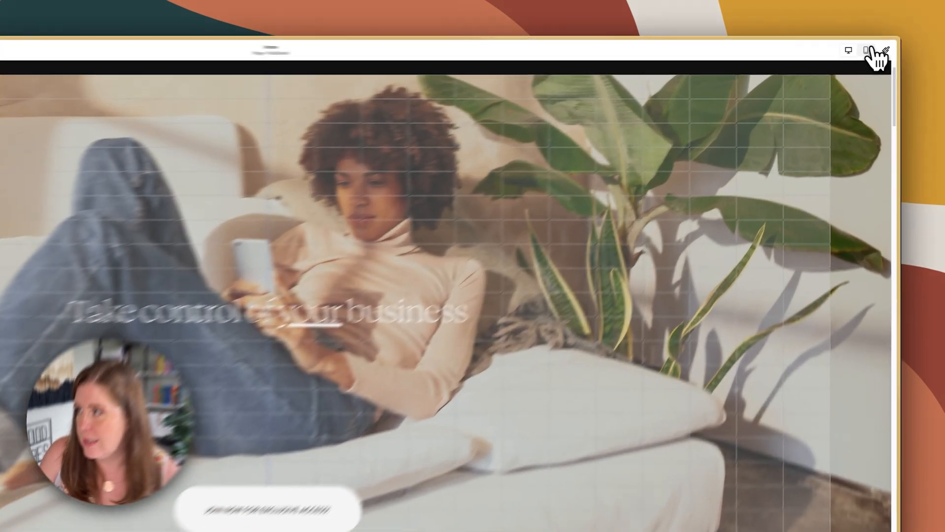
Step: In the mobile layout, widen the hero button across the grid and position it just below the heading
click(868, 50)
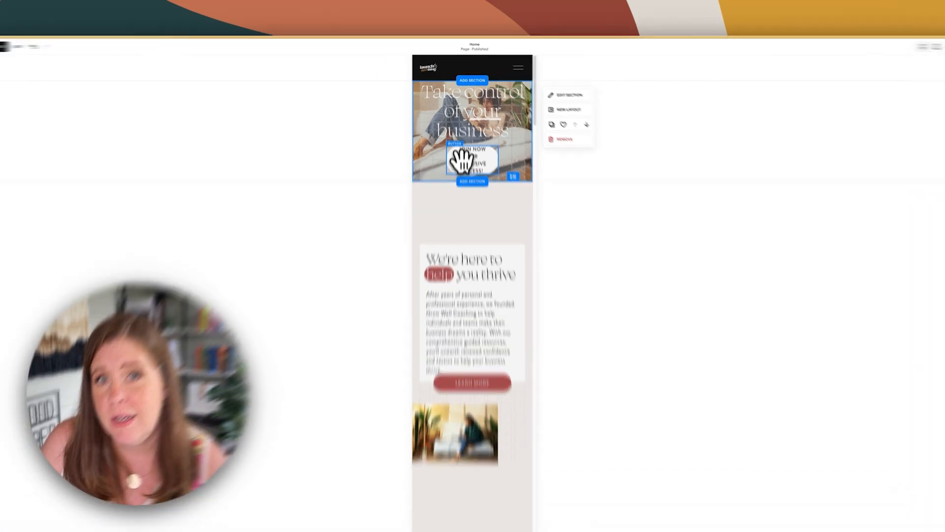
click(461, 142)
drag(449, 142, 425, 144)
drag(395, 229, 395, 230)
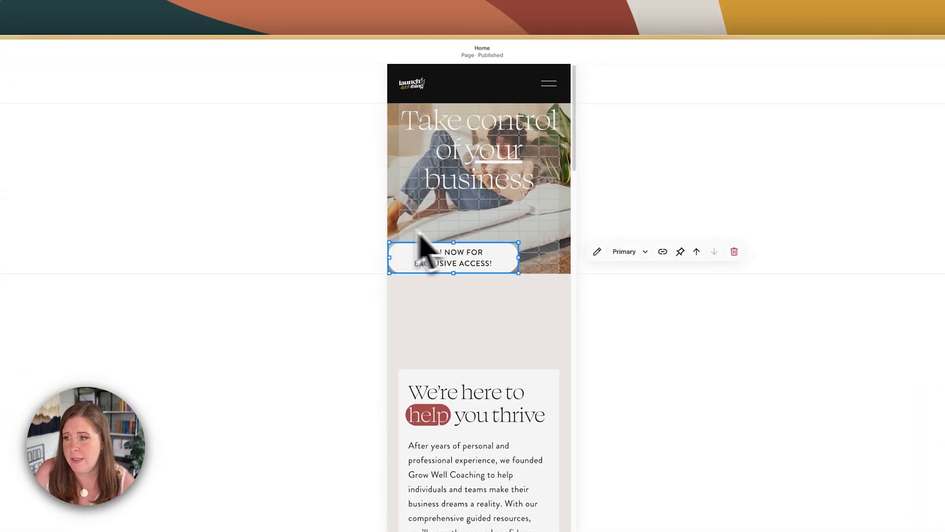
drag(517, 246, 562, 246)
drag(477, 252, 481, 237)
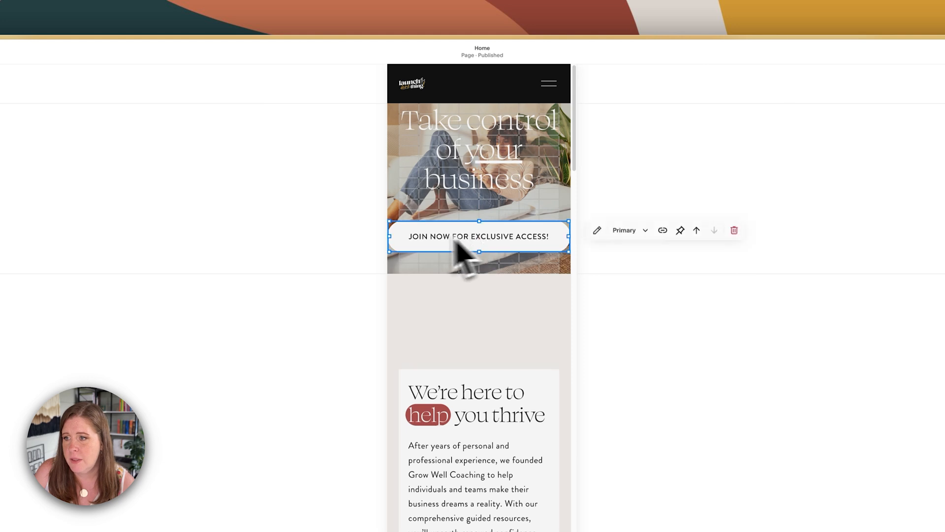
drag(389, 238, 400, 239)
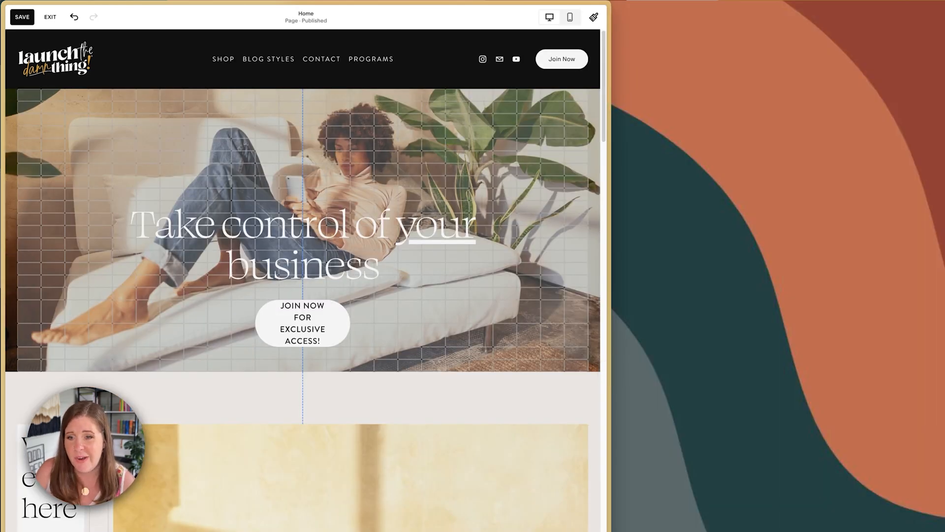
Step: Back in the wide desktop layout, set the hero button's sizing to Fit
drag(611, 369, 936, 373)
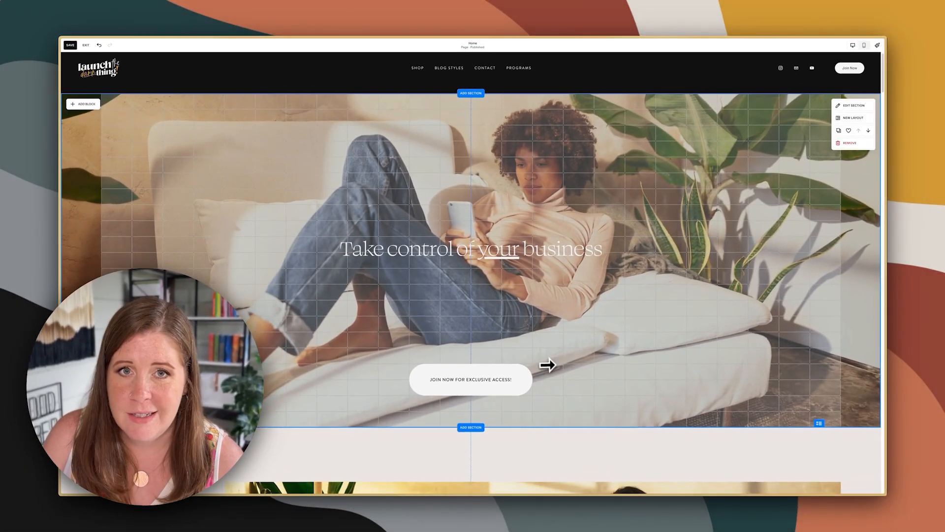
click(435, 380)
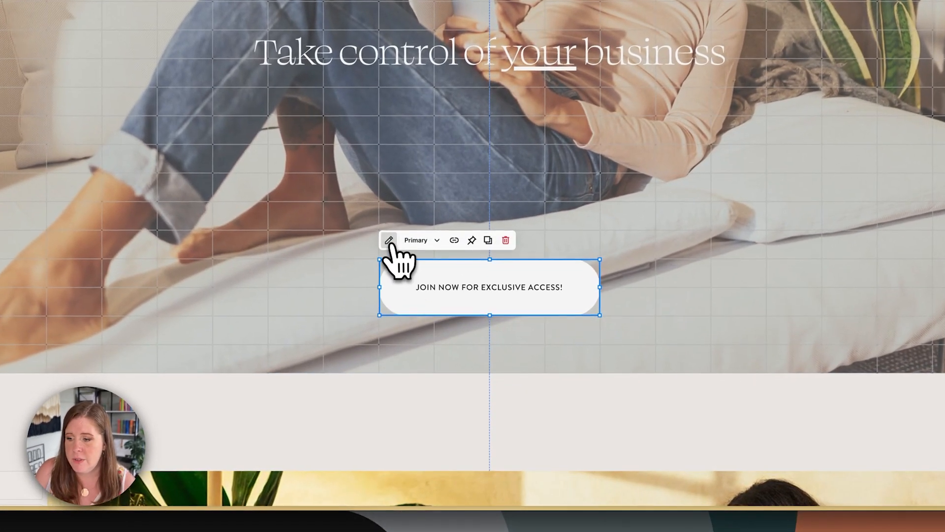
click(389, 241)
click(661, 270)
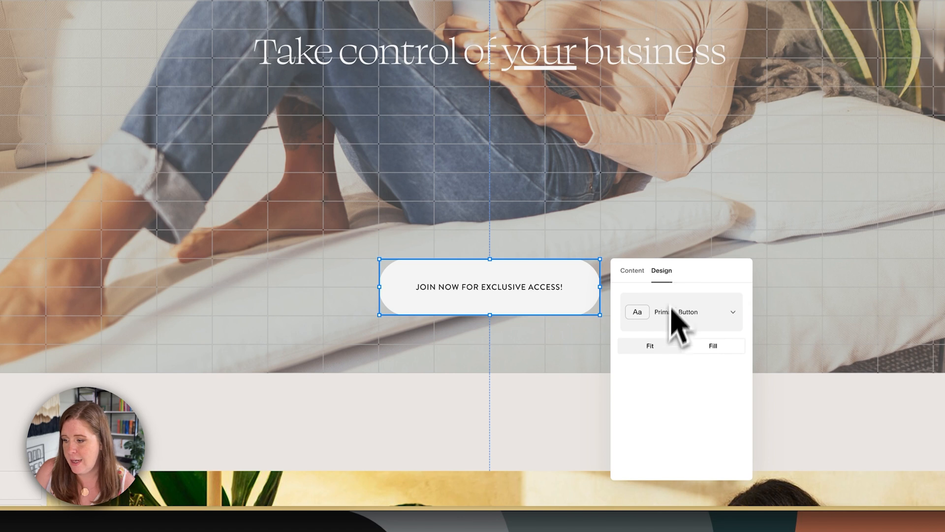
click(660, 346)
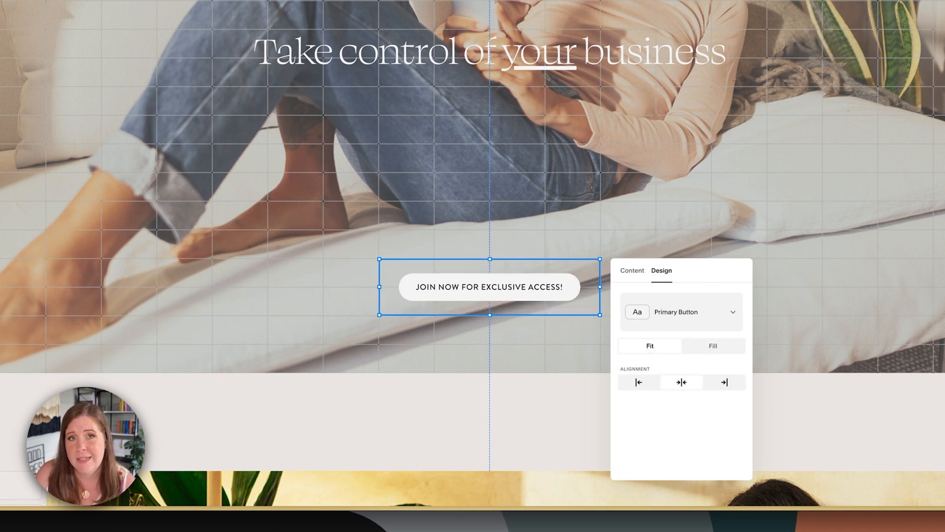
click(449, 235)
Step: Stretch the hero button's block across the full width of the grid
click(430, 297)
drag(380, 292, 158, 288)
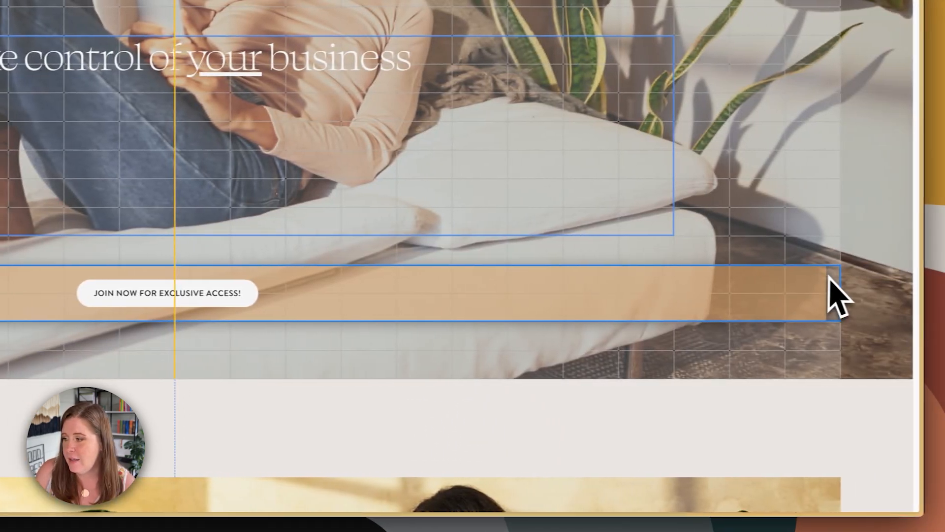
drag(829, 277, 836, 279)
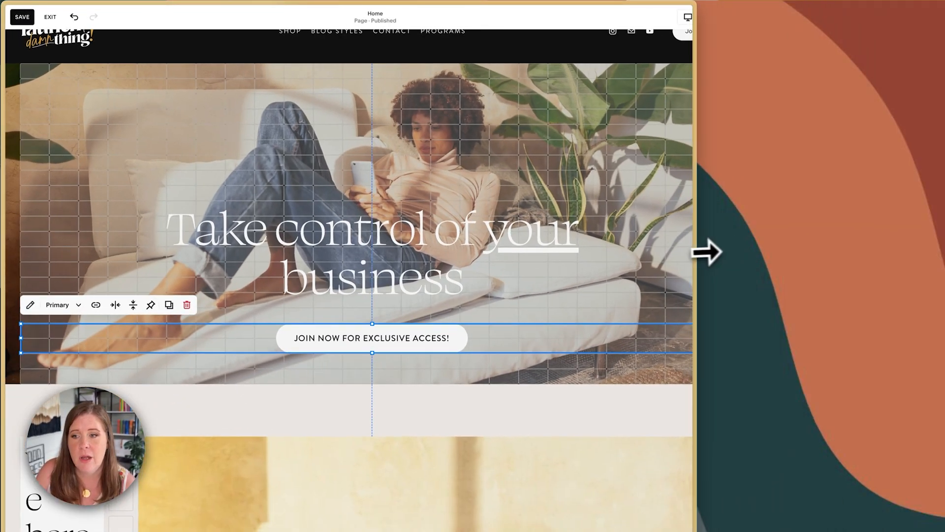
Step: Narrow the browser window in stages to check how the Fit-sized hero button's text holds up, and return to full width
drag(707, 252, 465, 271)
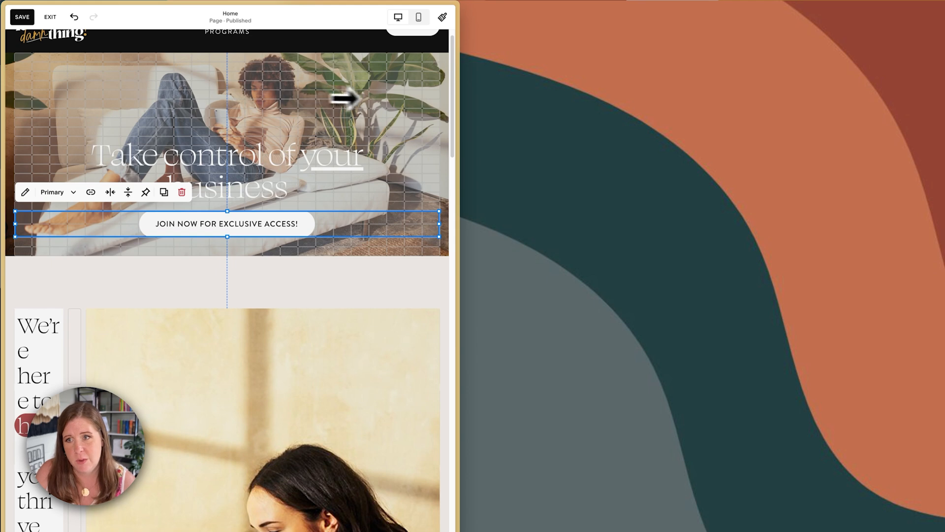
drag(460, 96, 344, 114)
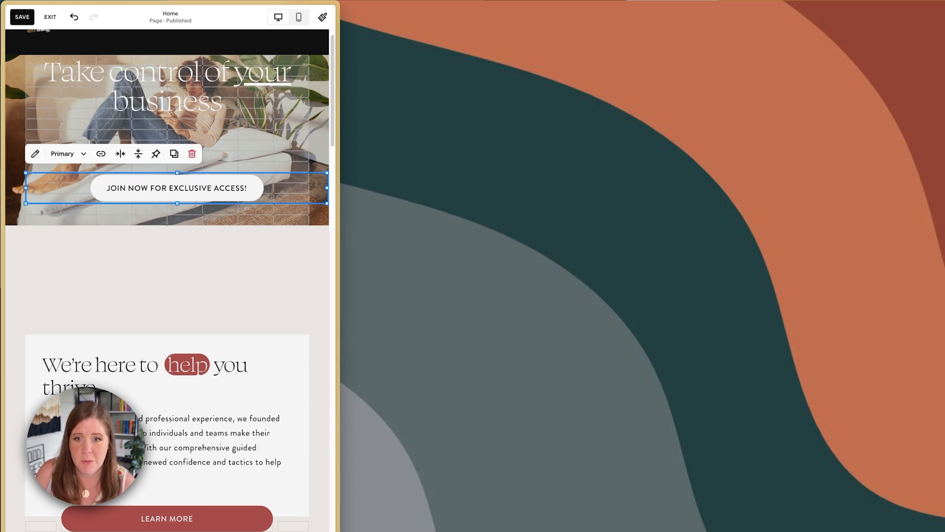
drag(339, 115, 355, 116)
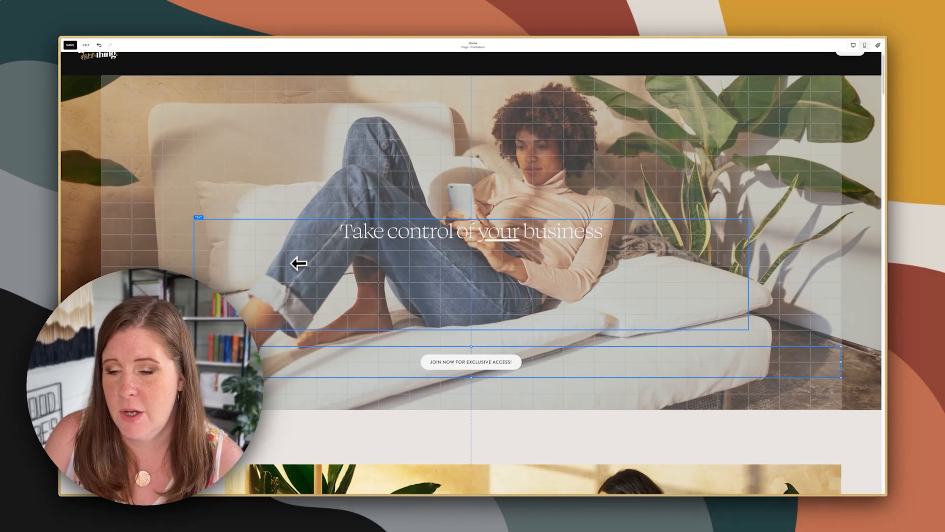
scroll(271, 270, down, 1)
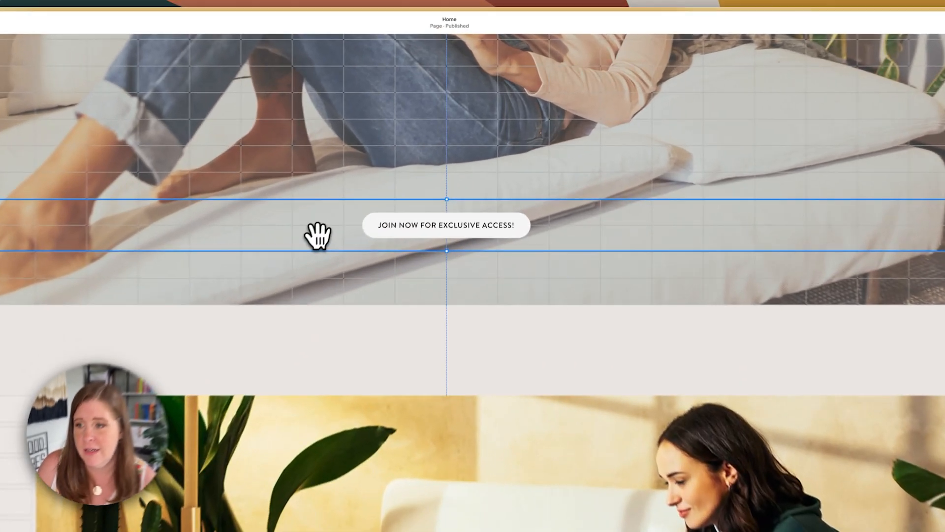
Step: Open the hero button's design settings
double_click(391, 172)
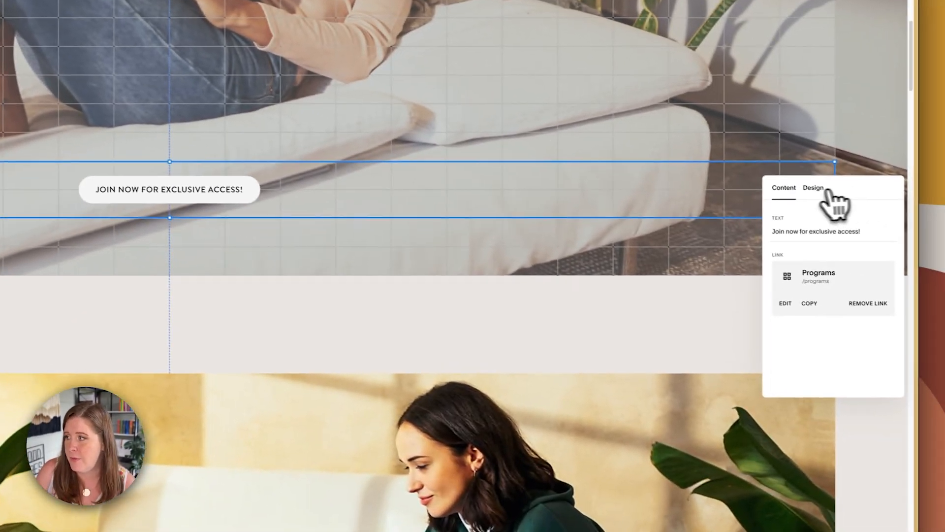
click(820, 189)
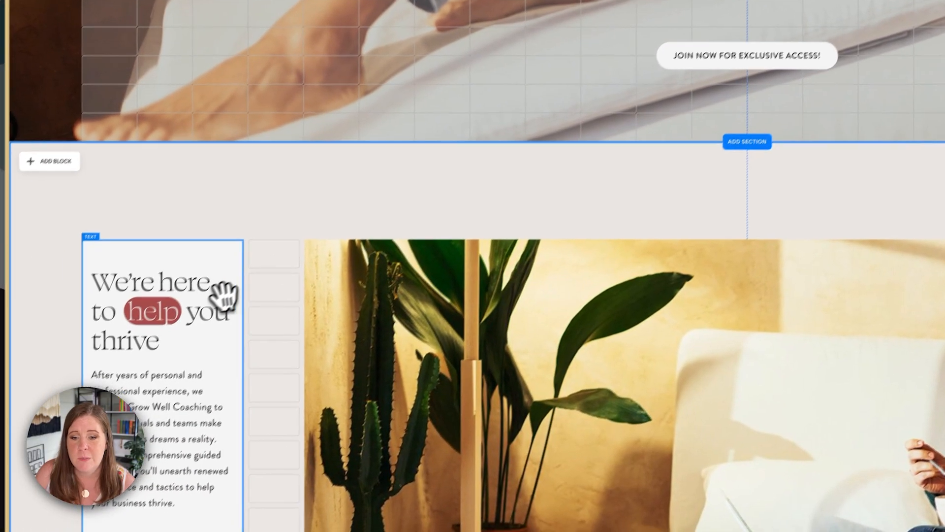
Step: Widen the "We're here to help you thrive" text block so it extends over the neighbouring image
click(221, 288)
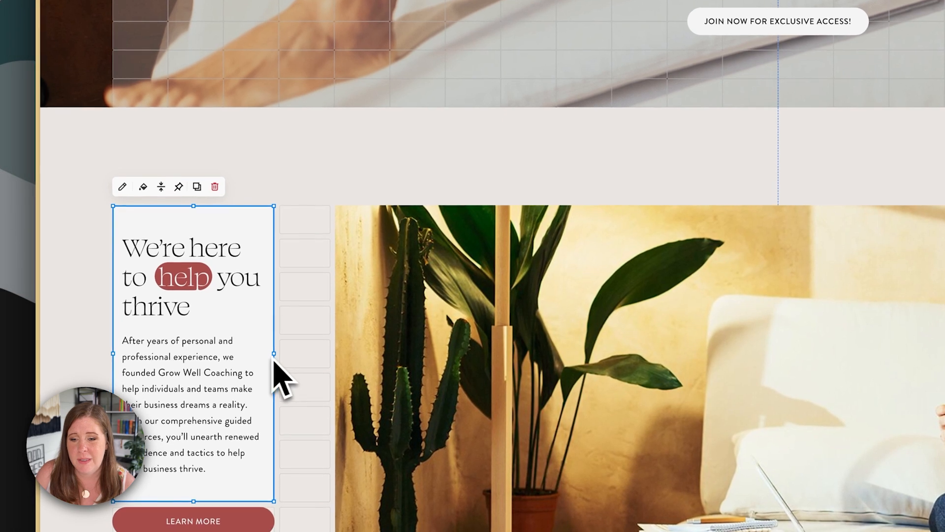
drag(243, 414, 531, 375)
drag(562, 340, 545, 362)
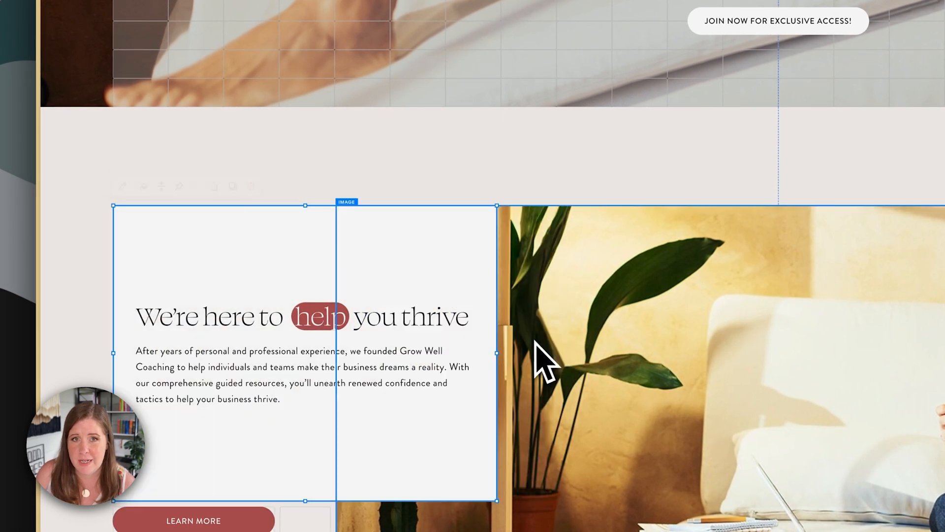
click(326, 194)
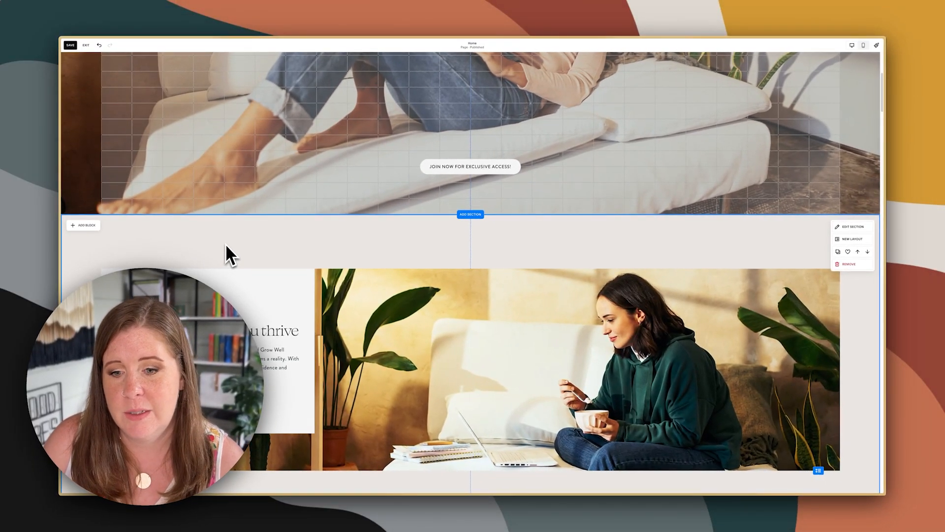
Step: Shorten the hero heading's block to the height of its text and move the hero button directly beneath it
scroll(226, 243, up, 5)
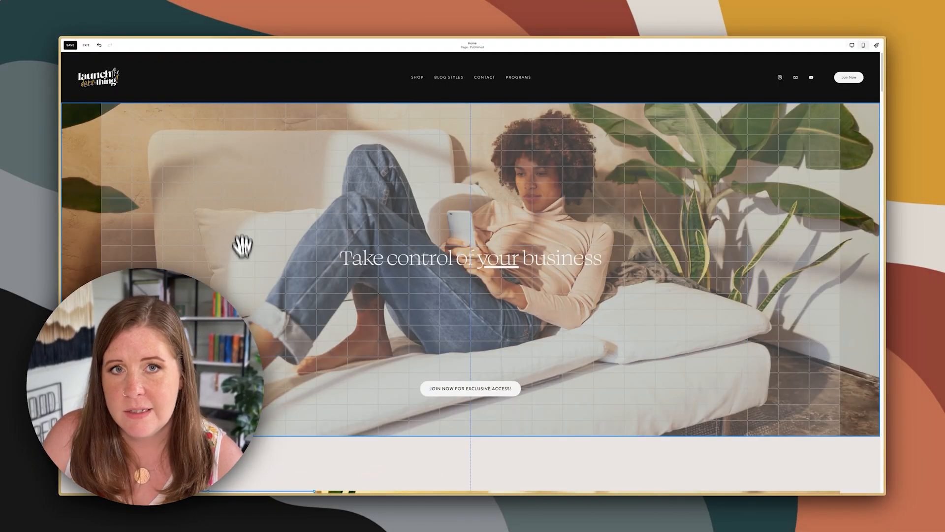
click(274, 276)
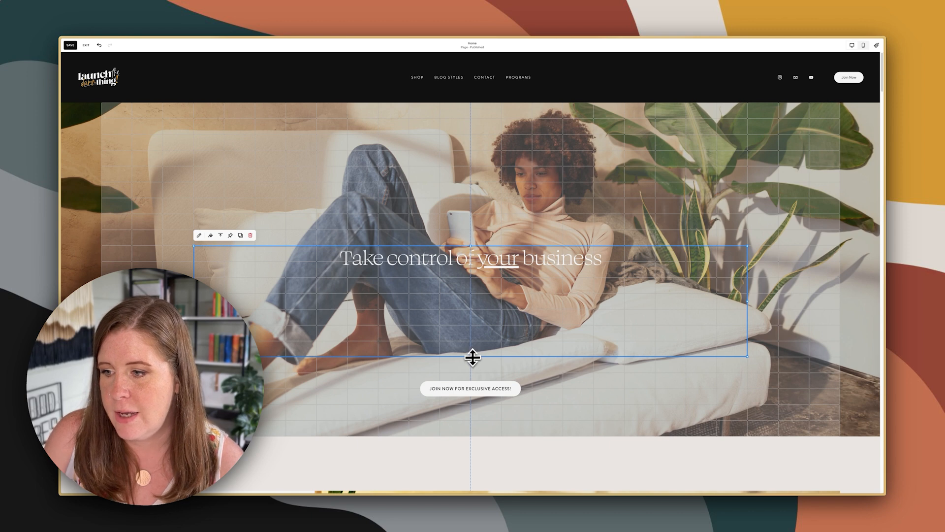
drag(473, 357, 473, 273)
drag(454, 388, 465, 301)
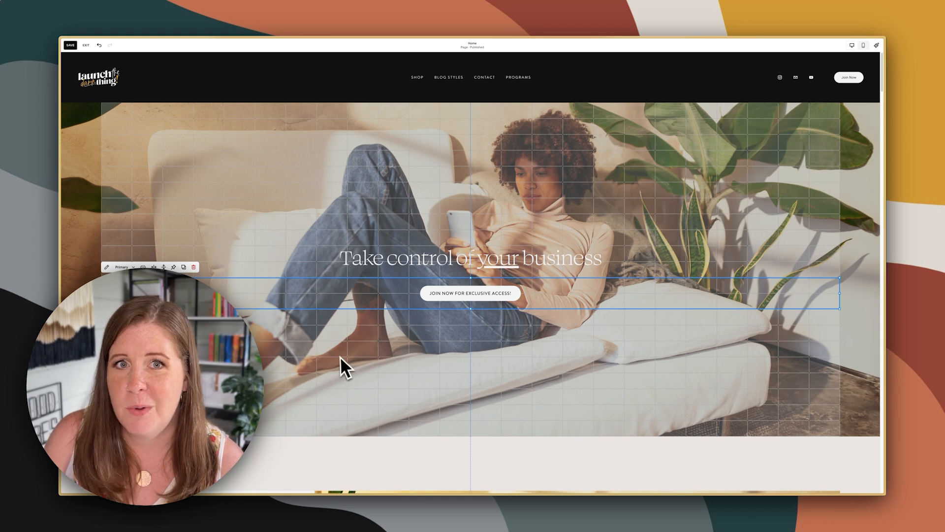
Step: Turn on text scaling for the hero heading so it fills the width of its block
click(344, 264)
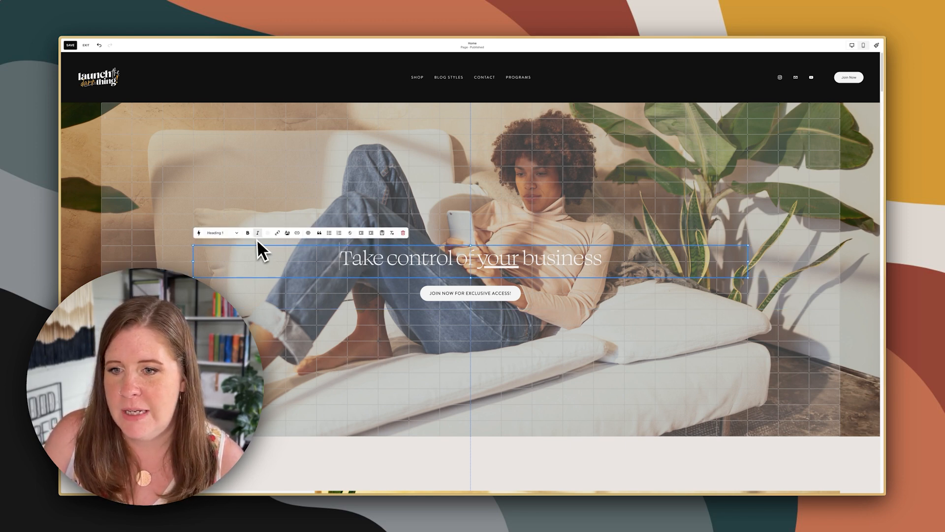
click(278, 234)
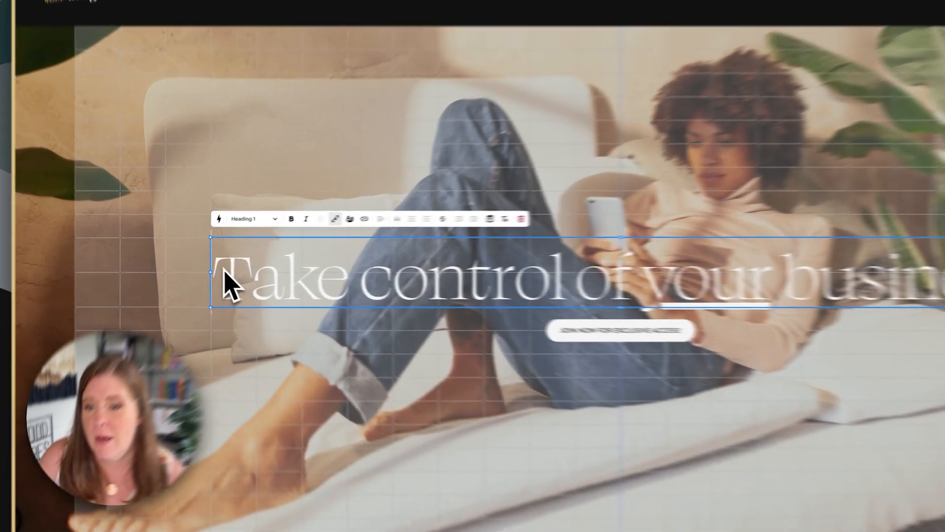
drag(197, 273, 740, 265)
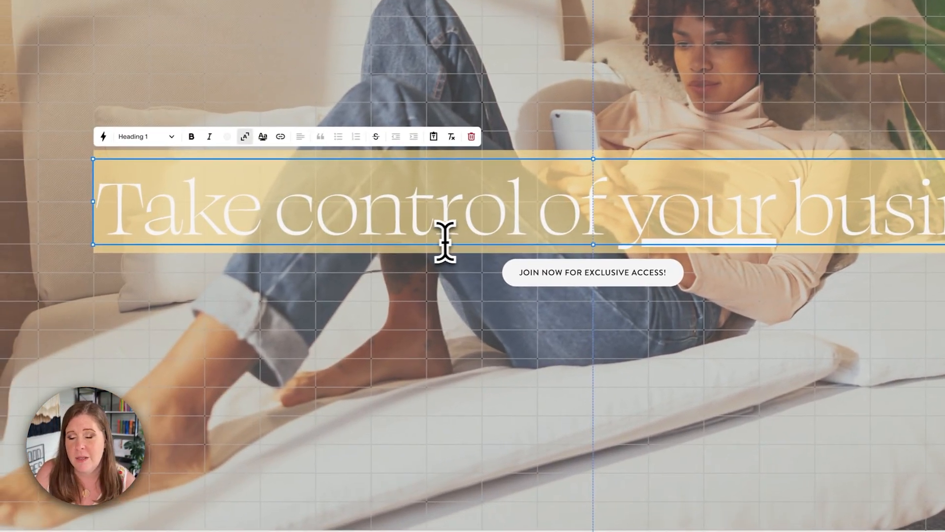
click(287, 315)
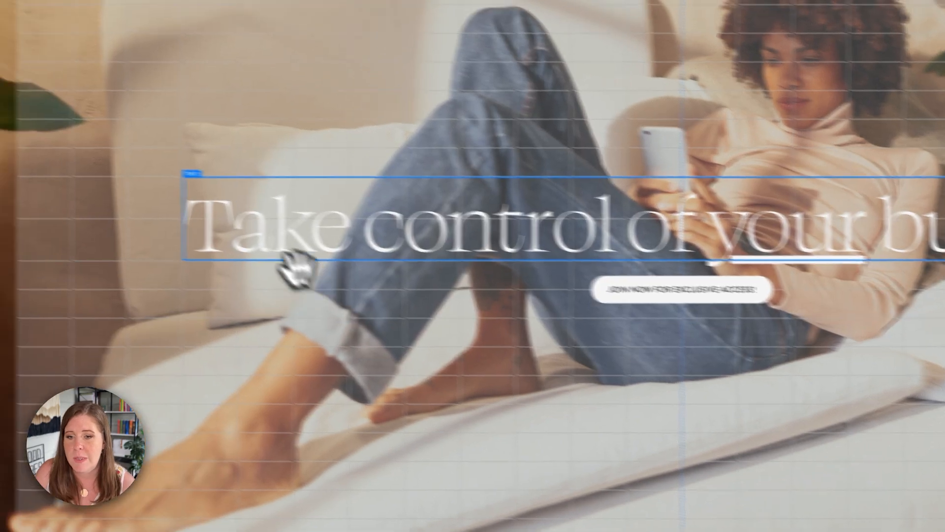
Step: Stretch the scaled hero heading's block across the full page width and move it up clear of the button
click(133, 201)
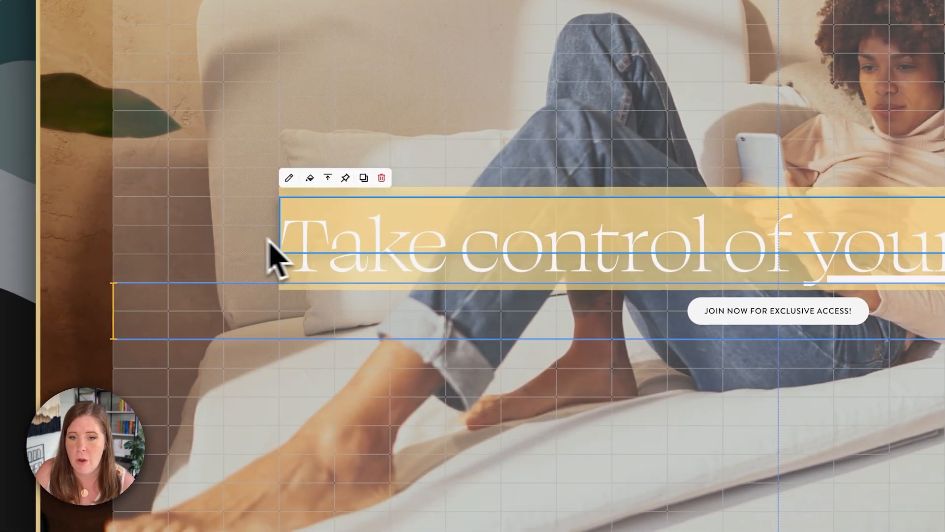
drag(270, 241, 44, 229)
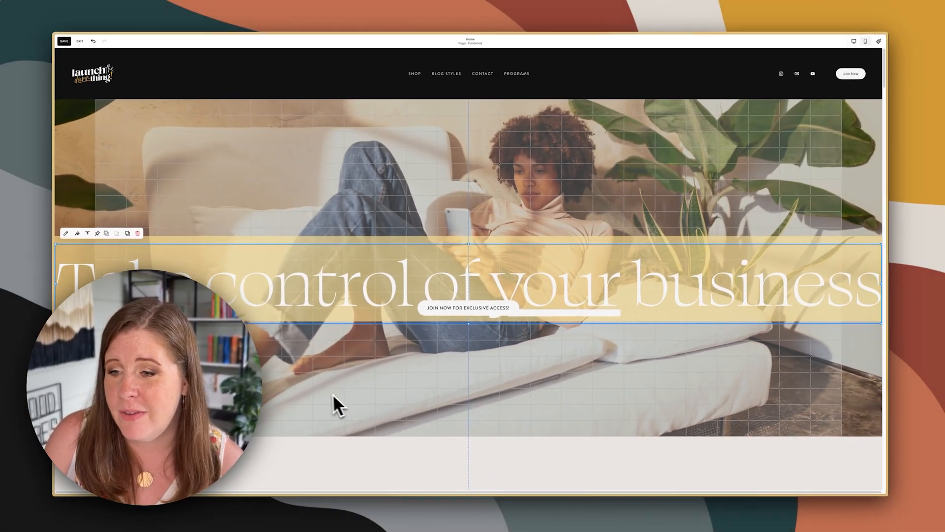
click(374, 367)
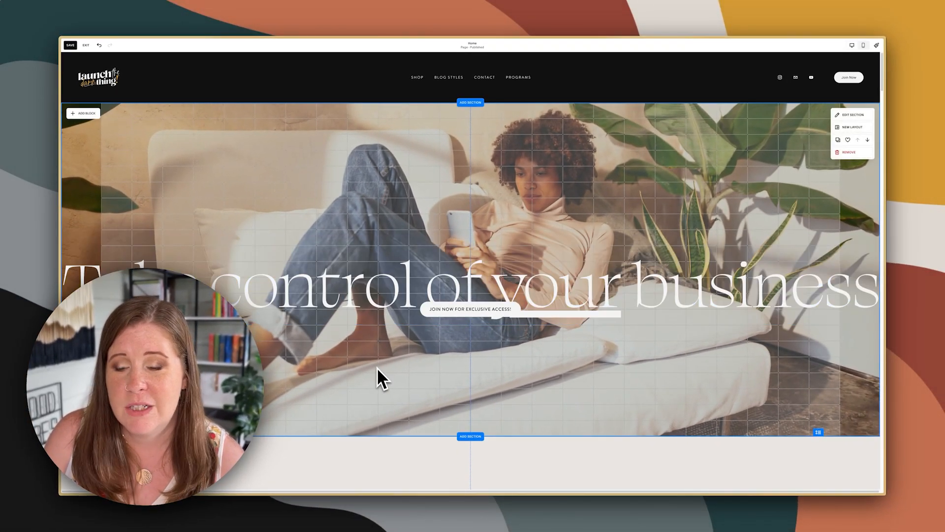
drag(339, 241, 394, 222)
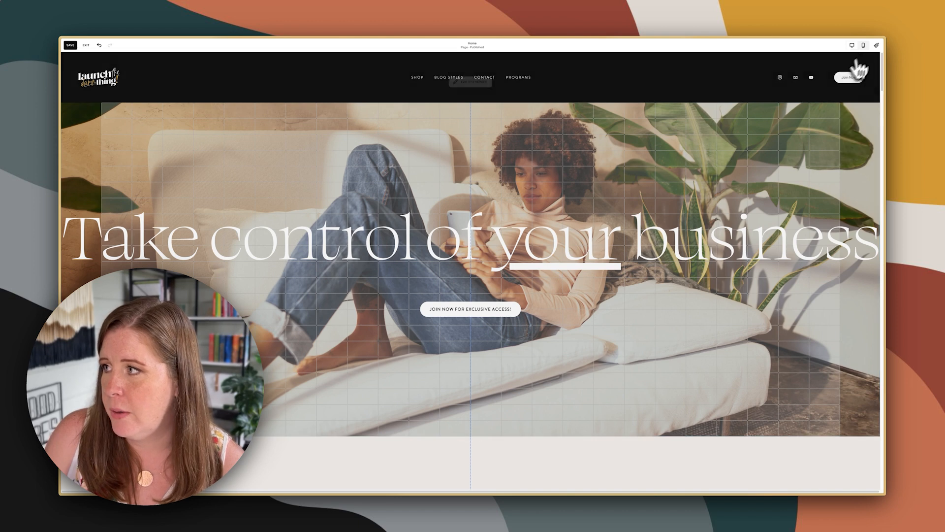
Step: In the mobile layout, move the hero heading down to just above the button and select it
click(864, 45)
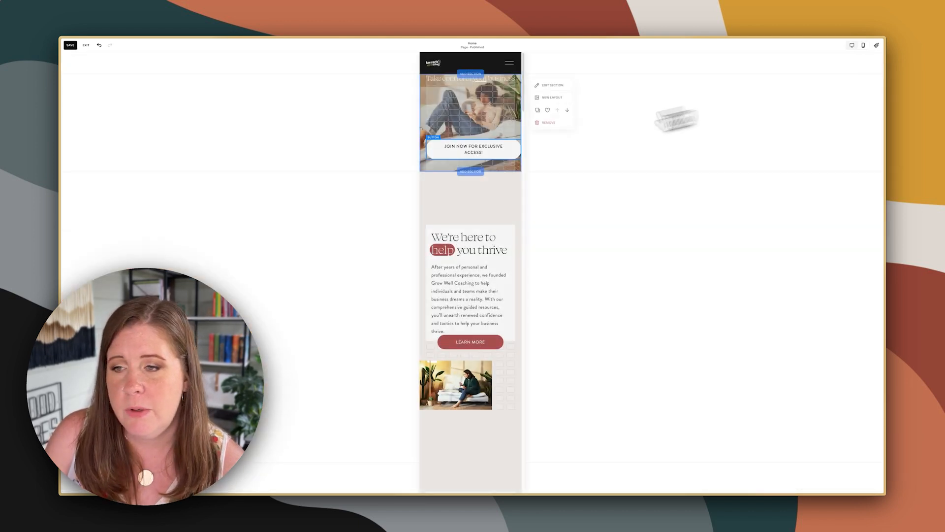
drag(451, 83, 471, 131)
click(448, 121)
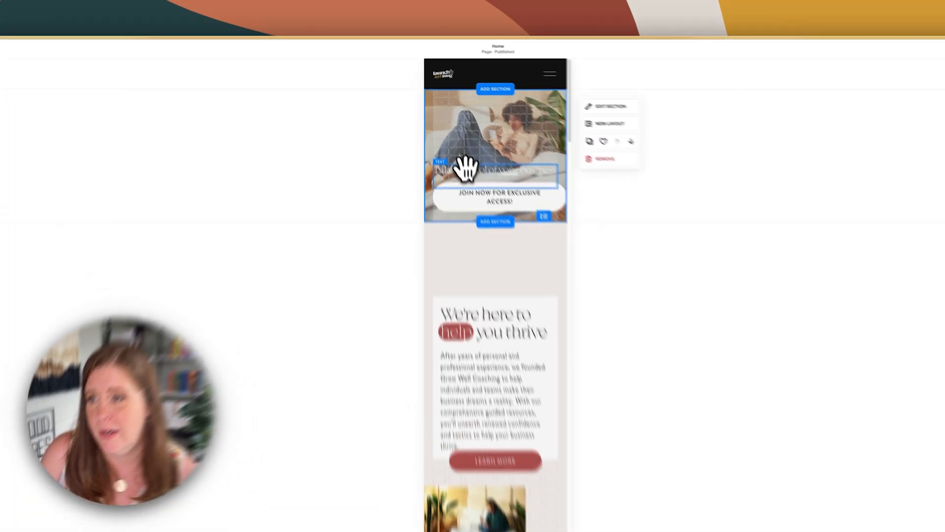
click(452, 123)
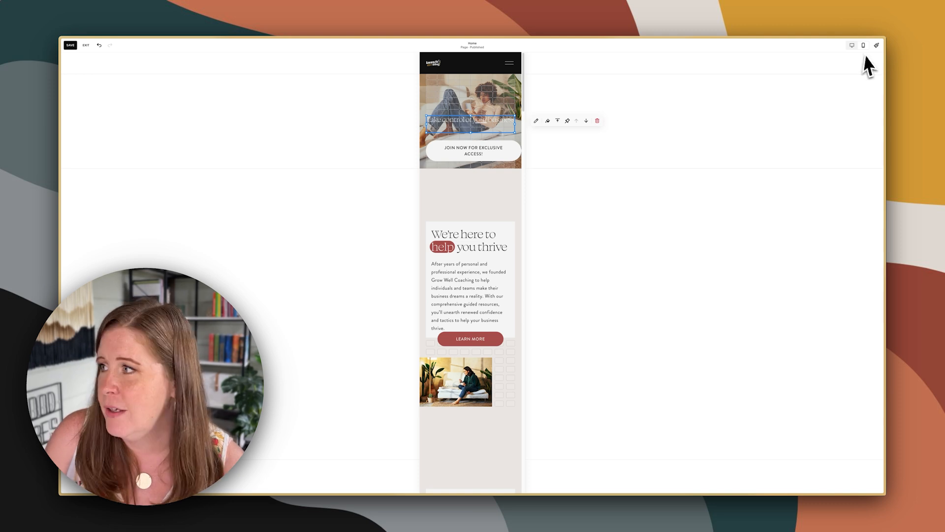
Step: Back in the desktop layout, turn off the hero heading's text scaling and insert a line break before "your"
click(852, 45)
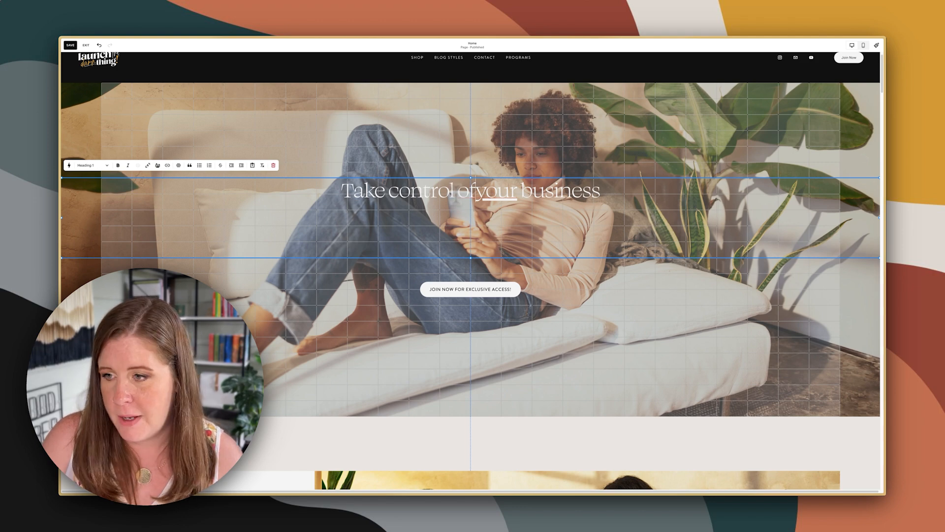
key(shift+Return)
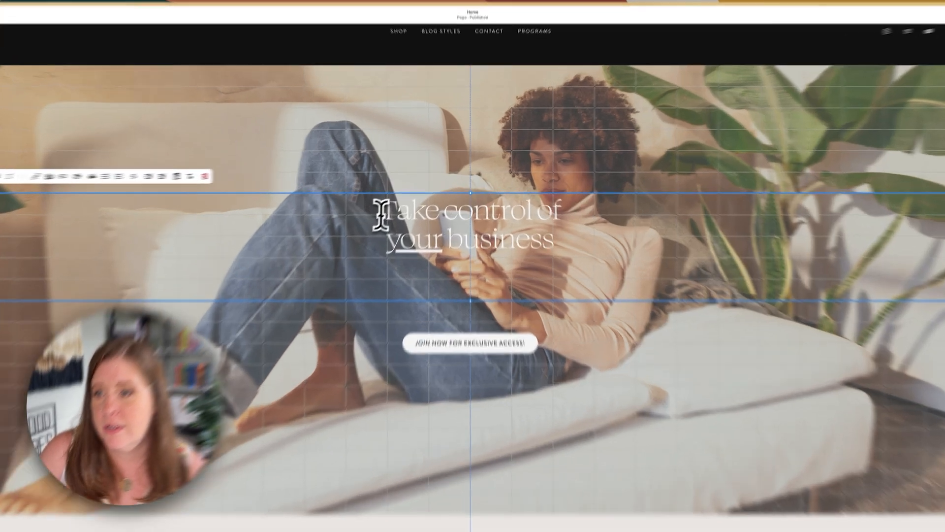
drag(402, 192, 542, 211)
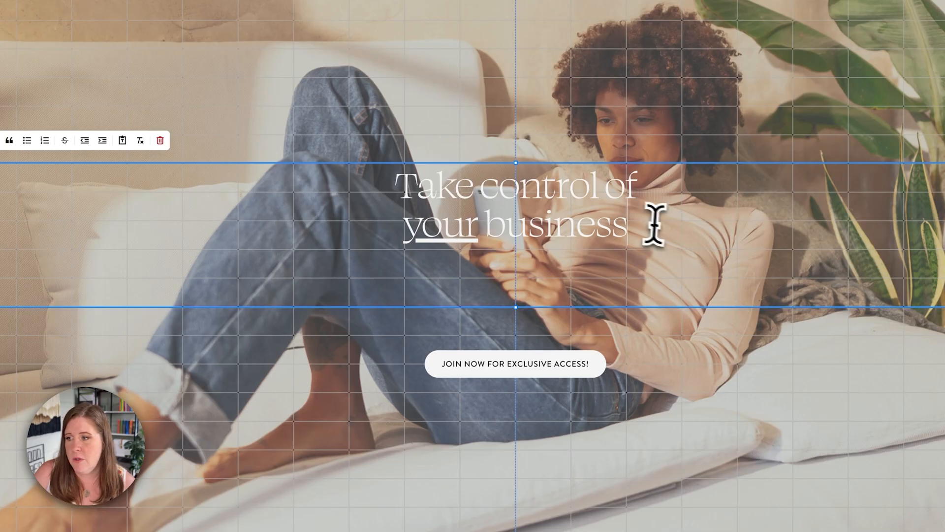
Step: Turn text scaling back on for both heading lines, then narrow the heading's block and center it in the hero section
drag(547, 211, 389, 195)
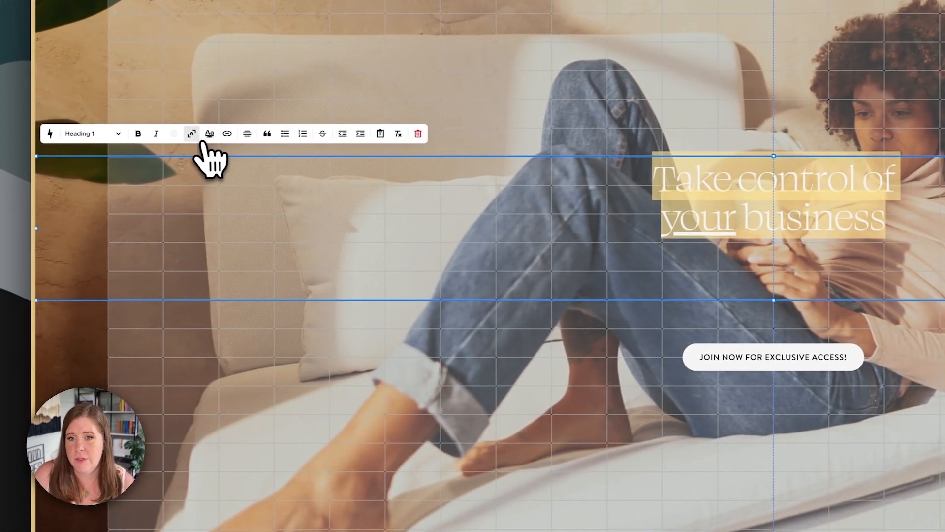
scroll(53, 333, down, 2)
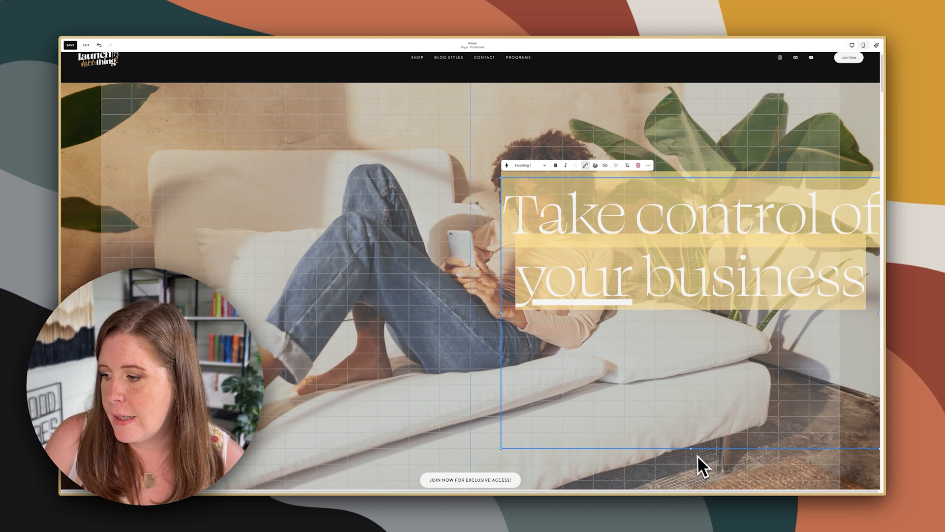
drag(692, 449, 446, 260)
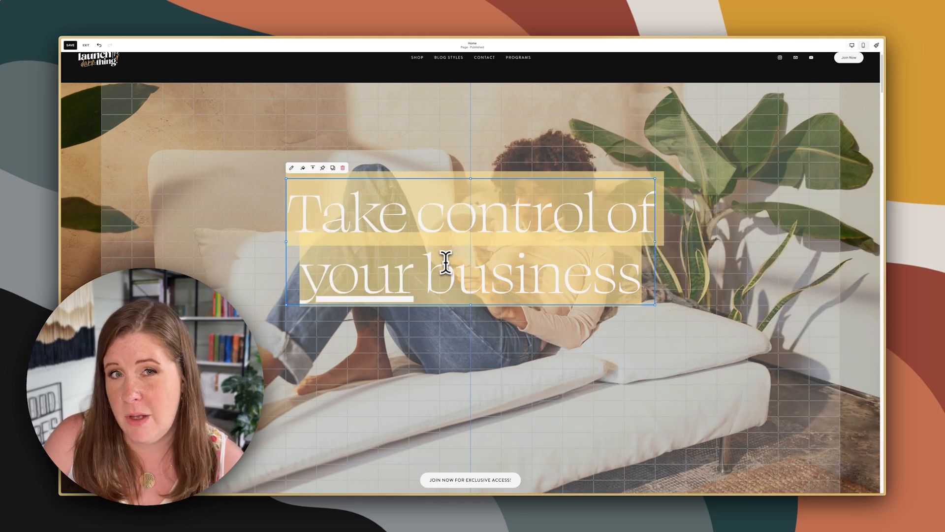
click(445, 217)
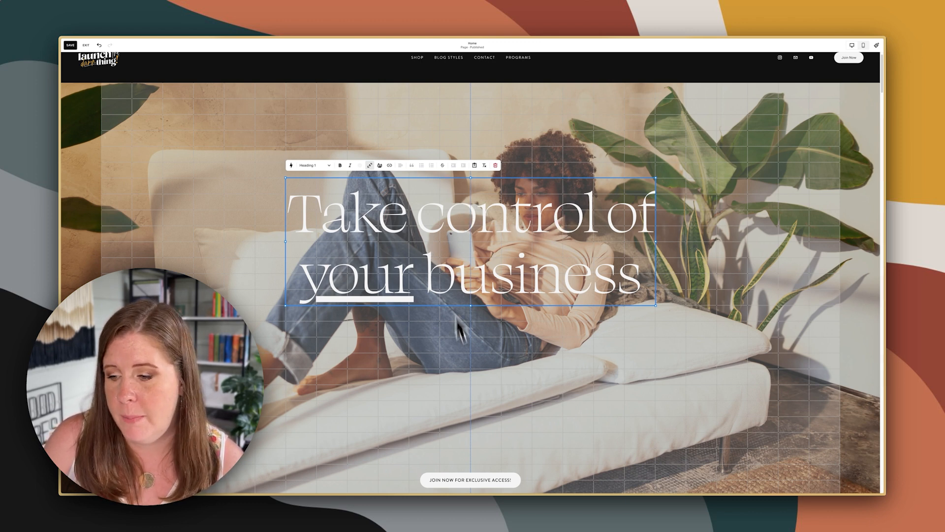
click(509, 340)
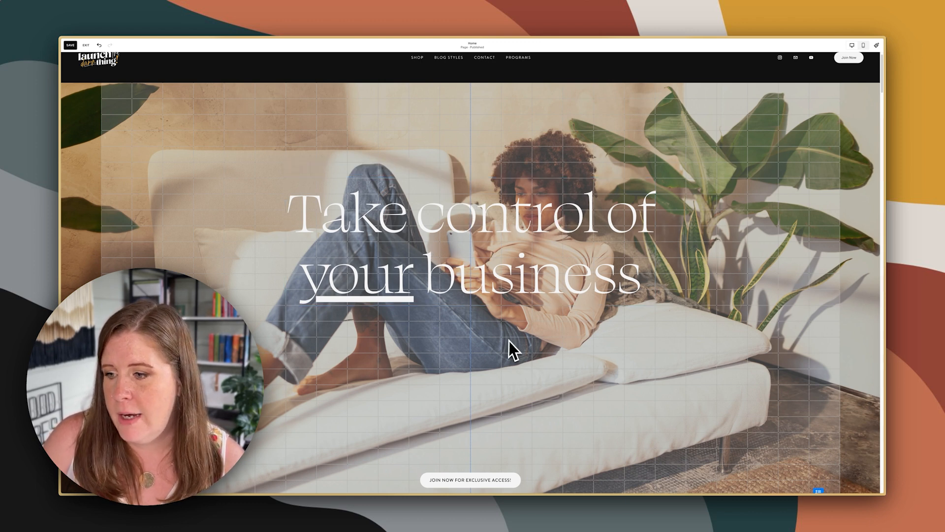
Step: In the mobile layout, open the two-line hero heading for editing and stretch its block slightly upward
click(864, 45)
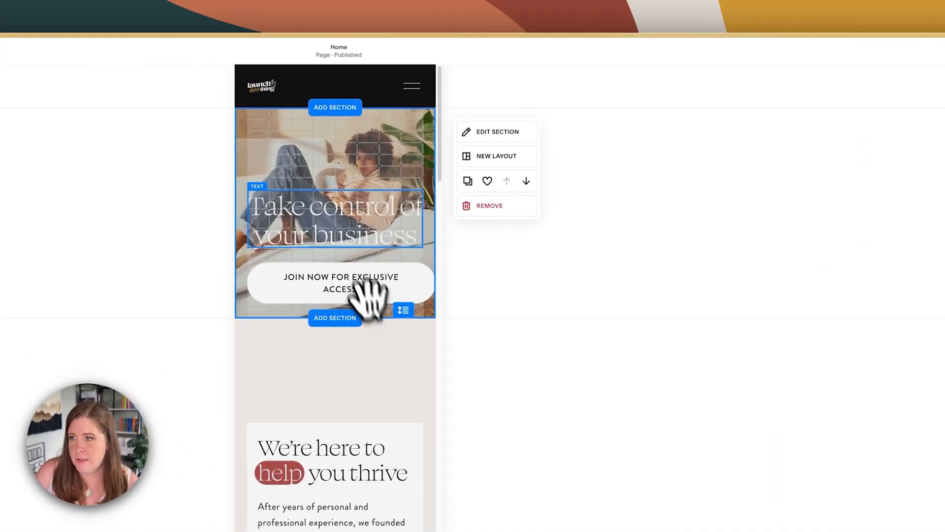
click(357, 210)
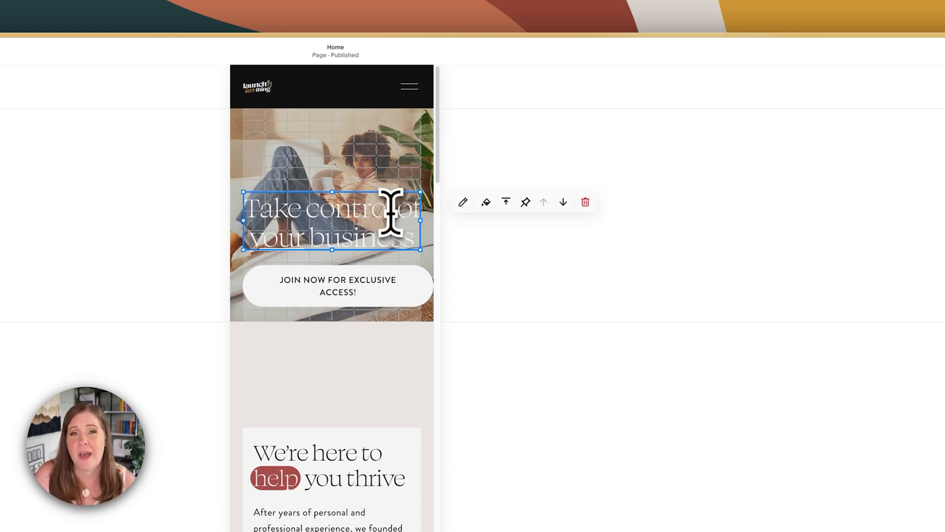
click(367, 212)
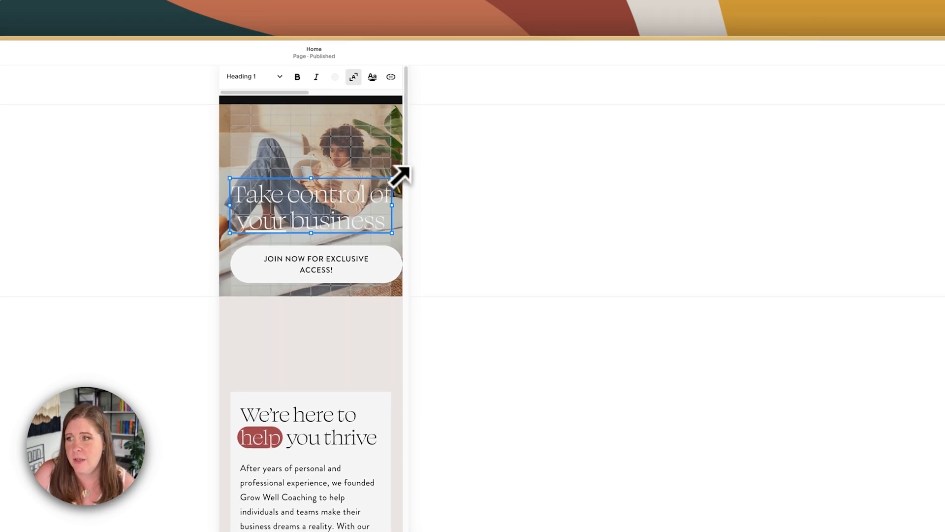
mouse_move(392, 179)
mouse_down()
mouse_move(303, 194)
mouse_move(392, 169)
mouse_up()
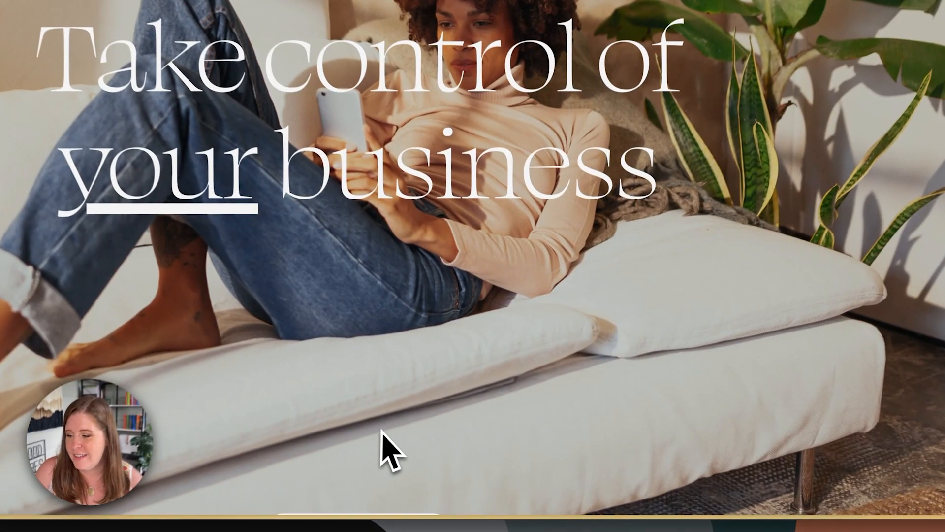
Step: In the desktop layout, move the hero button up beneath the heading and shorten the hero section from its lower edge
scroll(484, 444, down, 2)
drag(378, 424, 396, 158)
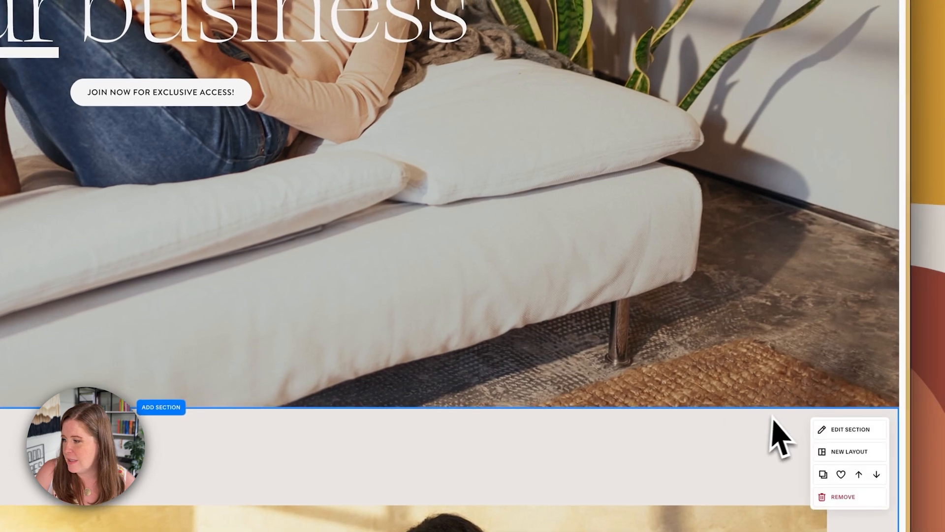
drag(782, 404, 753, 137)
scroll(490, 220, up, 3)
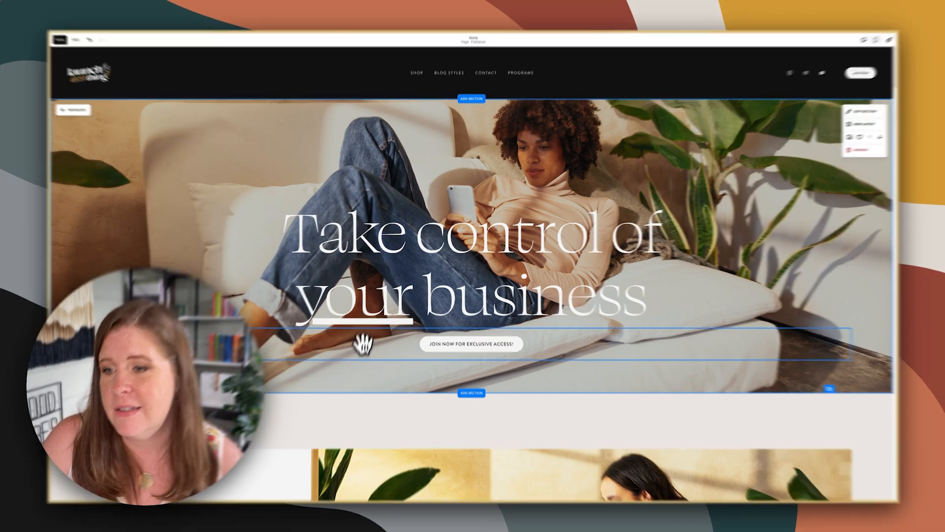
Step: Open the hero heading for editing and select both lines of its text to check the formatting
click(394, 254)
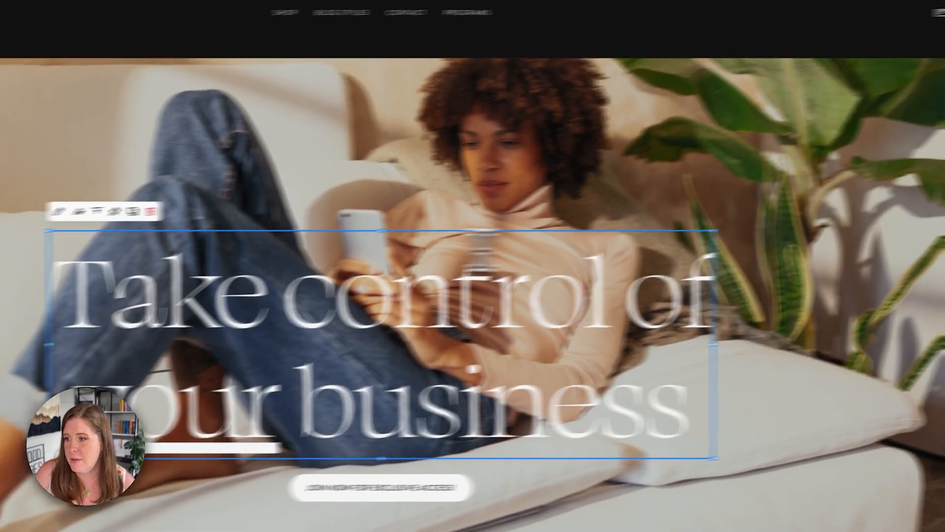
click(501, 234)
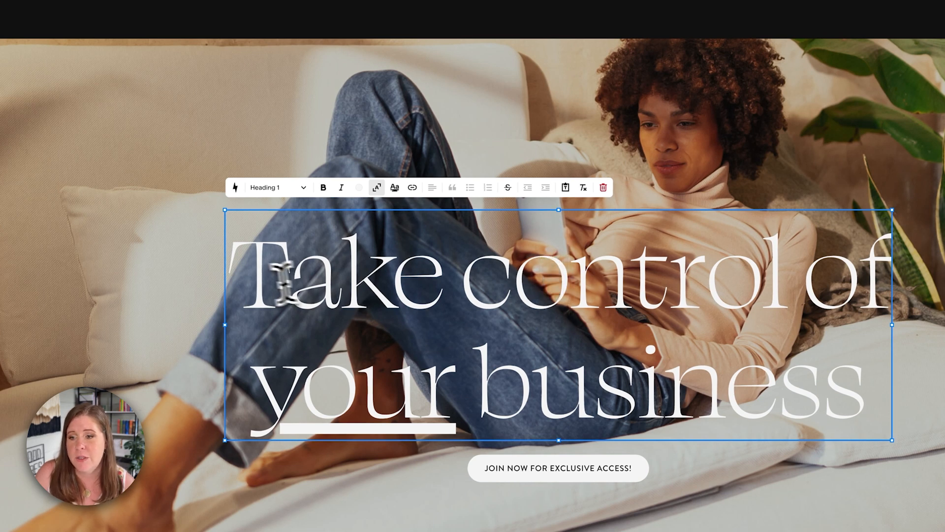
drag(231, 273, 857, 380)
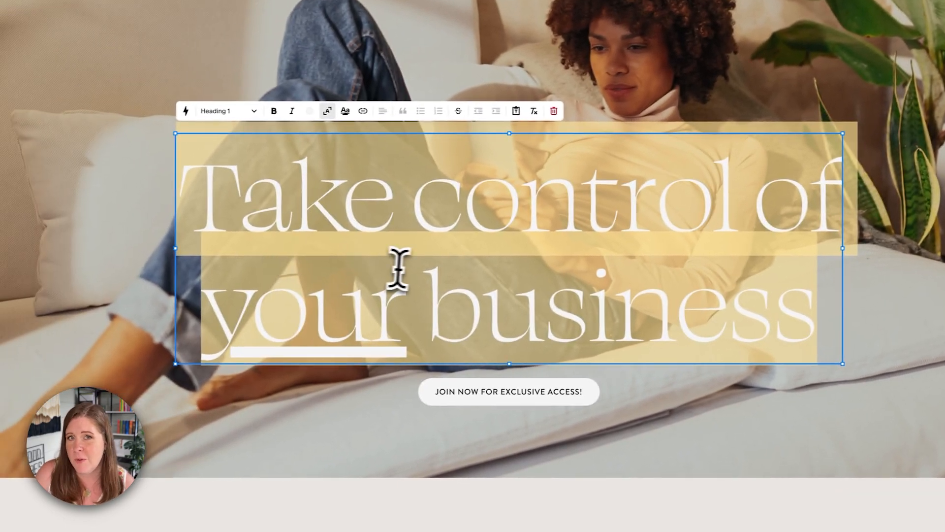
click(359, 254)
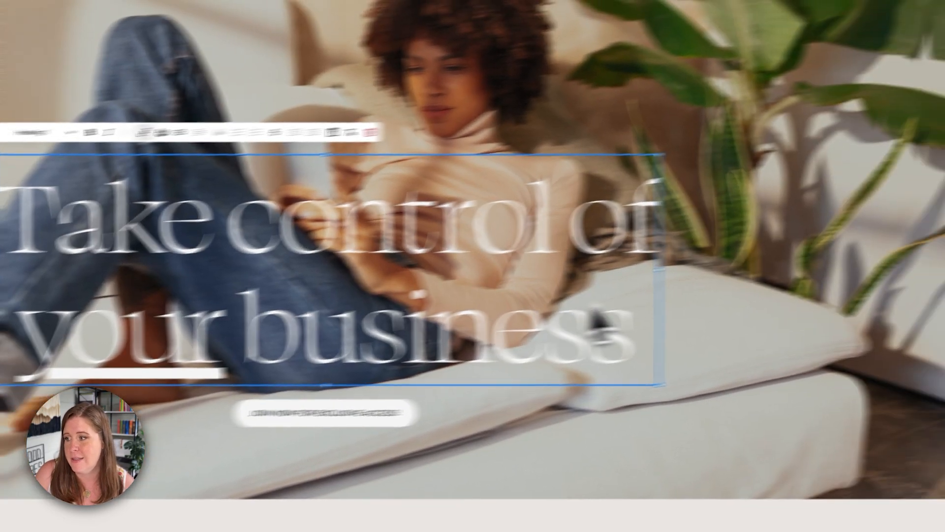
click(901, 311)
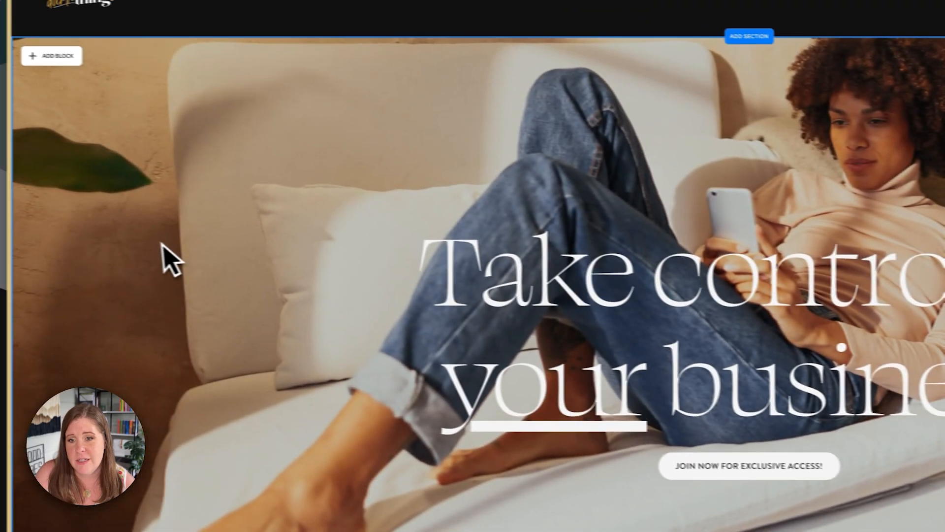
Step: Show the layout grid and select the hero heading's block to examine how it sits on the grid
key(g)
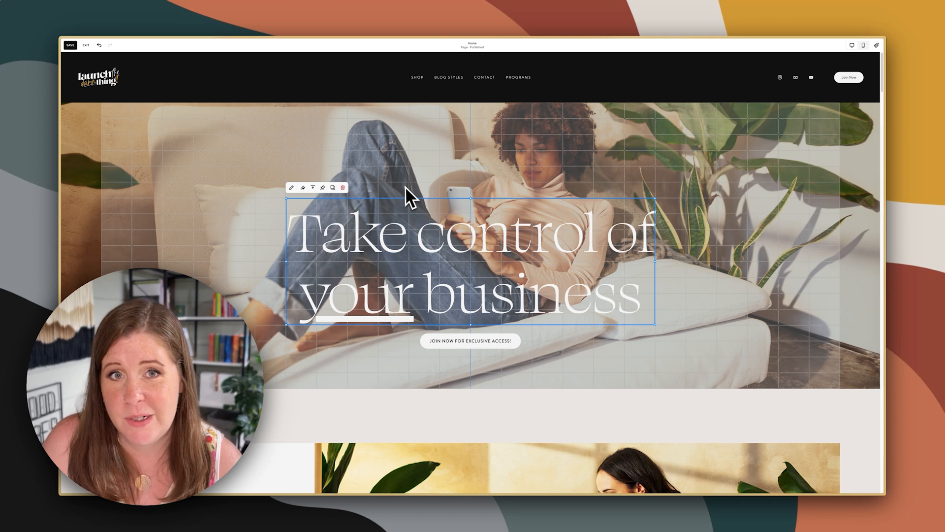
click(244, 232)
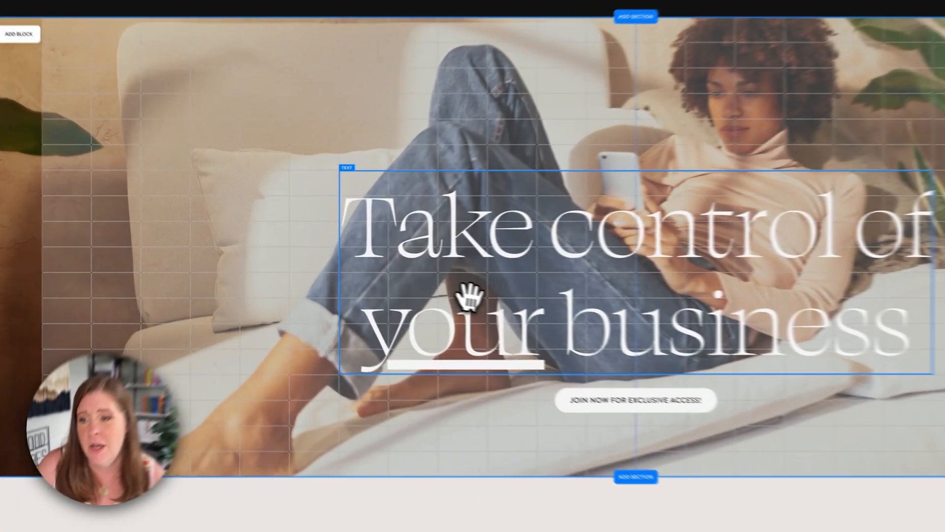
click(357, 235)
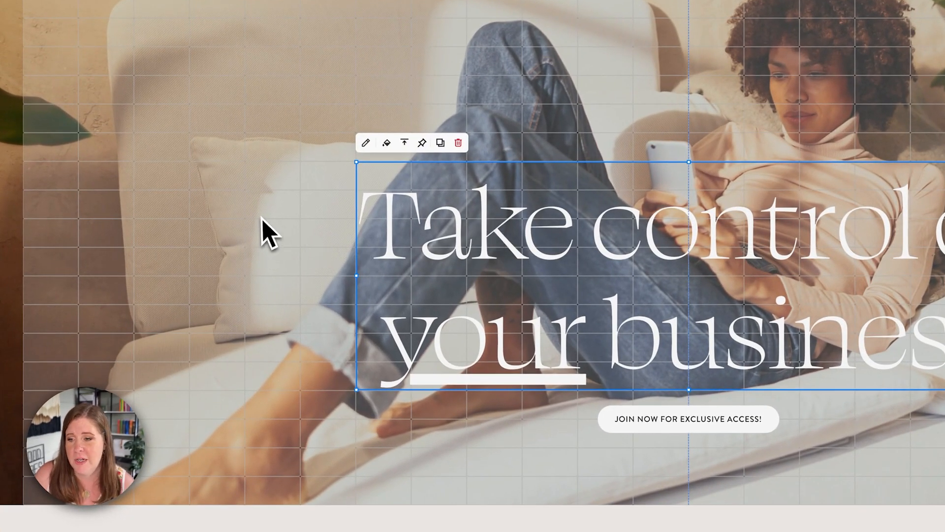
click(269, 234)
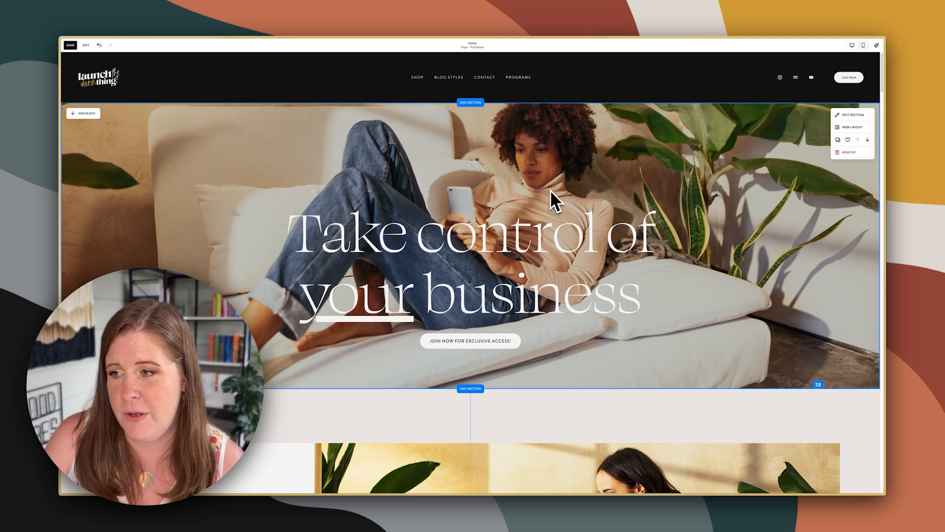
Step: Color the word "Take" in the hero heading with the palette's red
click(525, 234)
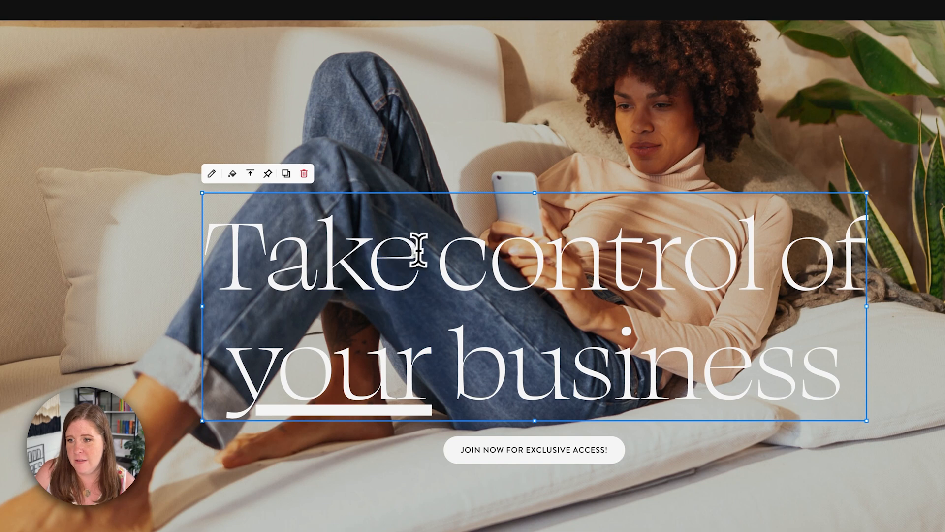
double_click(418, 248)
click(455, 168)
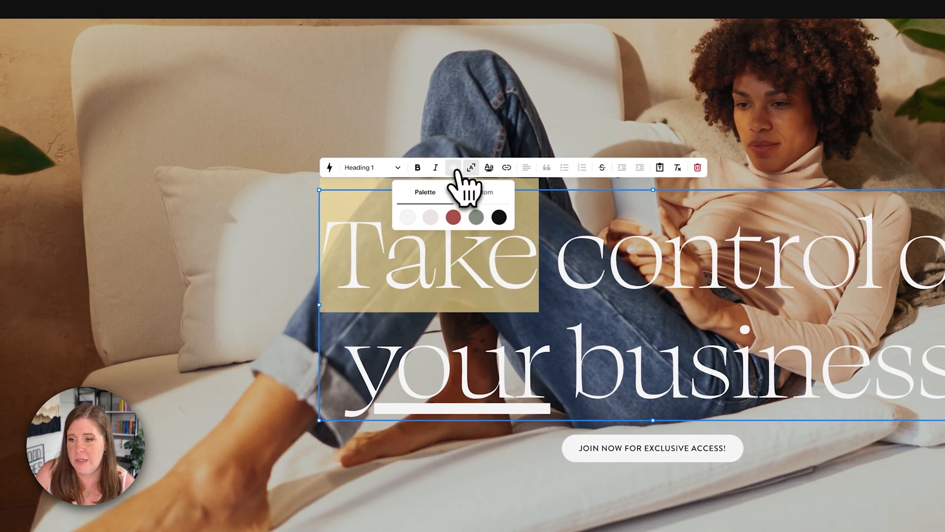
click(452, 217)
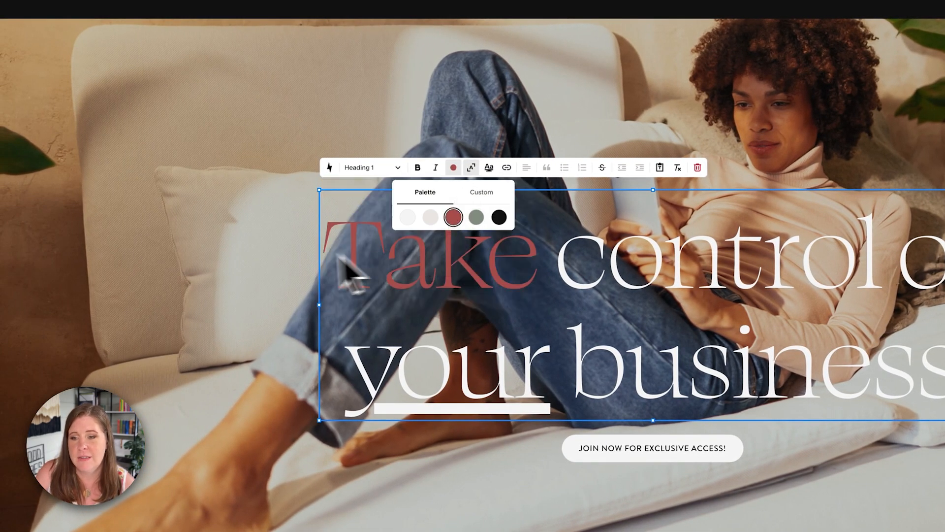
click(248, 242)
Step: Turn off the hero heading's text scaling and align both lines to the left
double_click(586, 352)
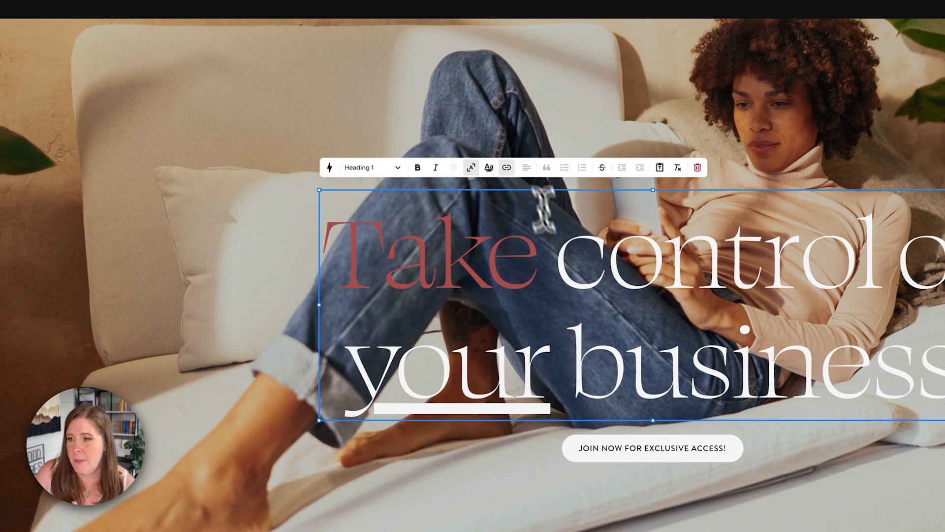
click(475, 169)
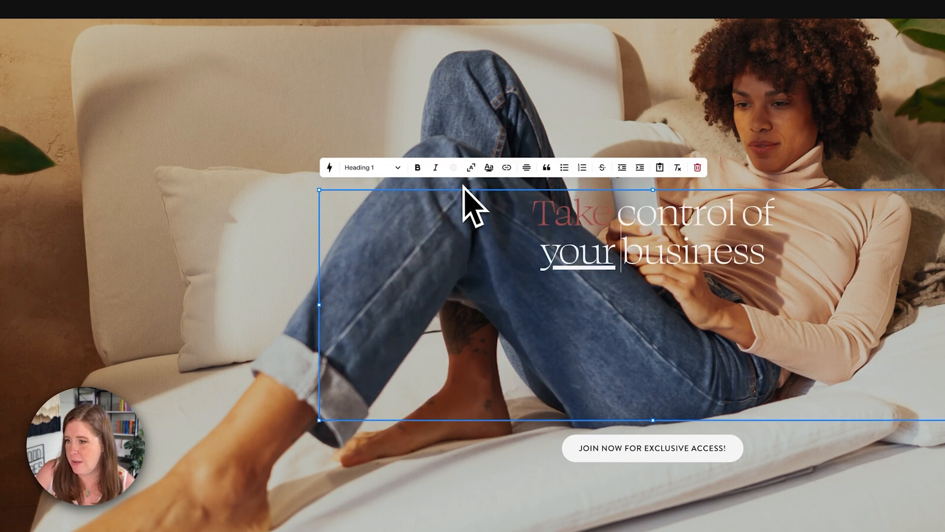
click(527, 170)
click(505, 190)
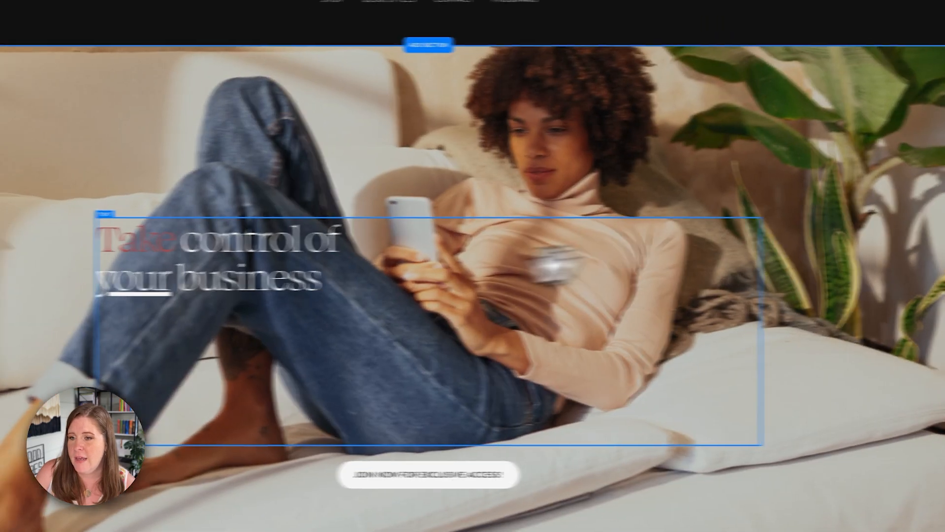
Step: Remove the white underline highlight from "your" and apply a green underline highlight to the word instead
click(279, 255)
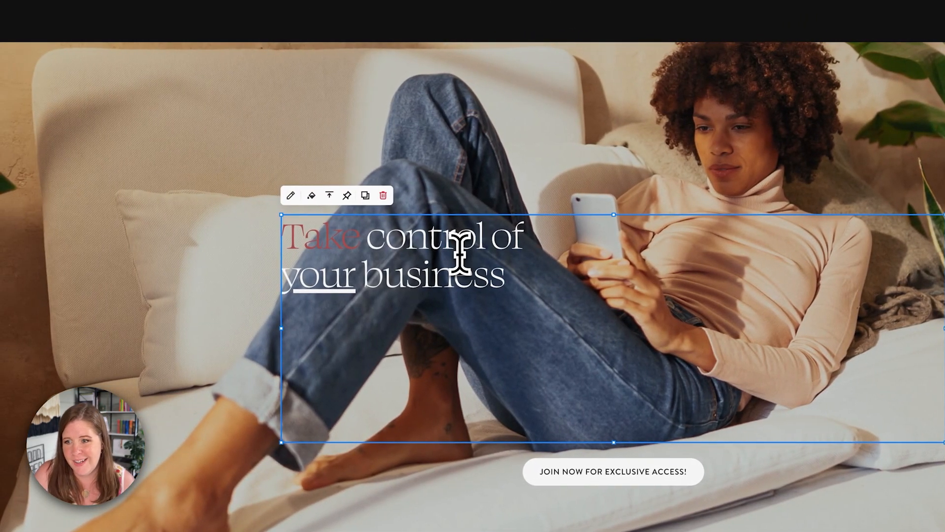
drag(343, 242, 312, 239)
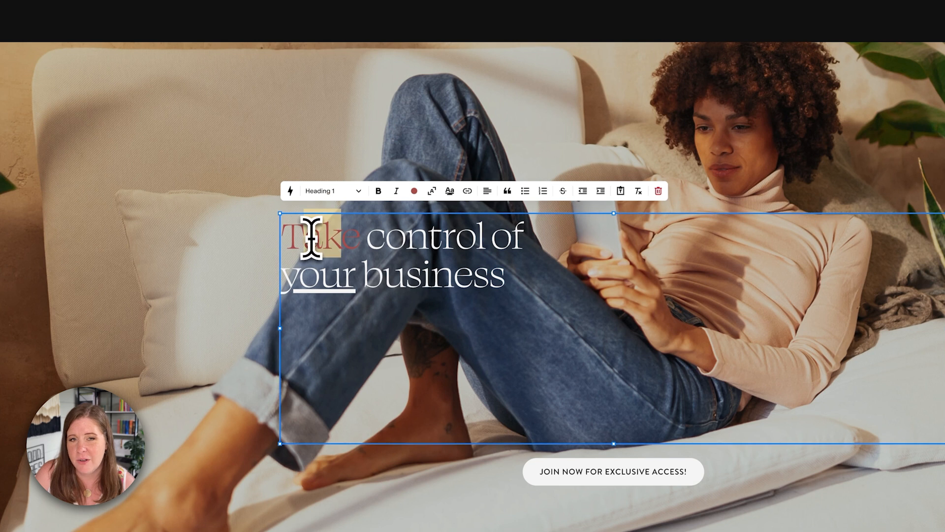
drag(356, 276, 296, 279)
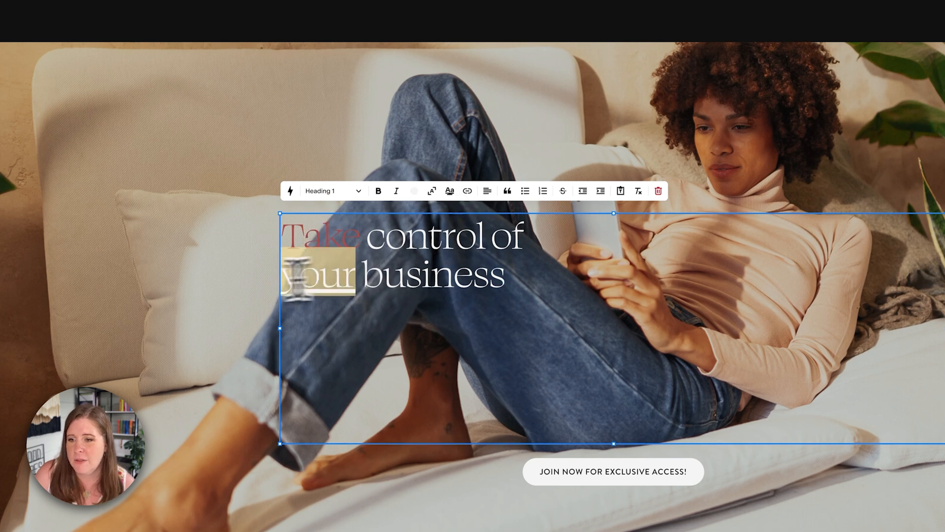
click(450, 191)
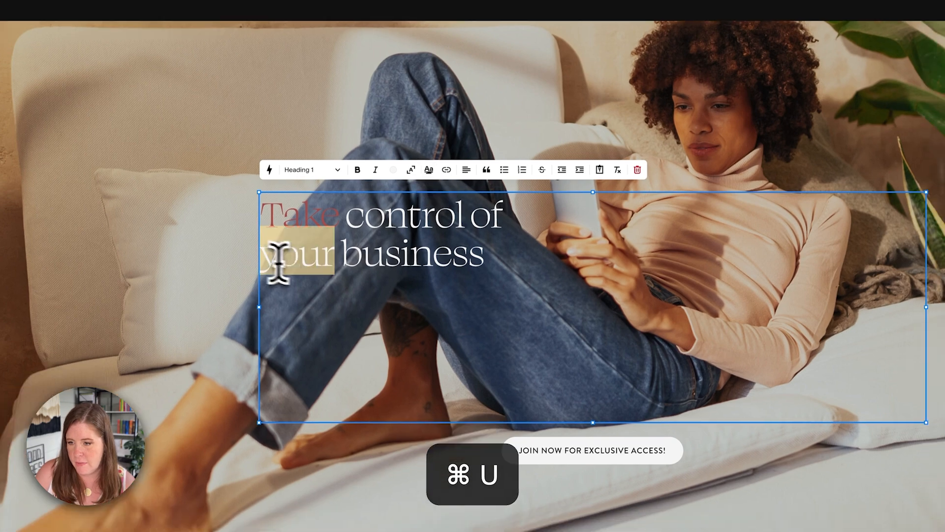
click(449, 192)
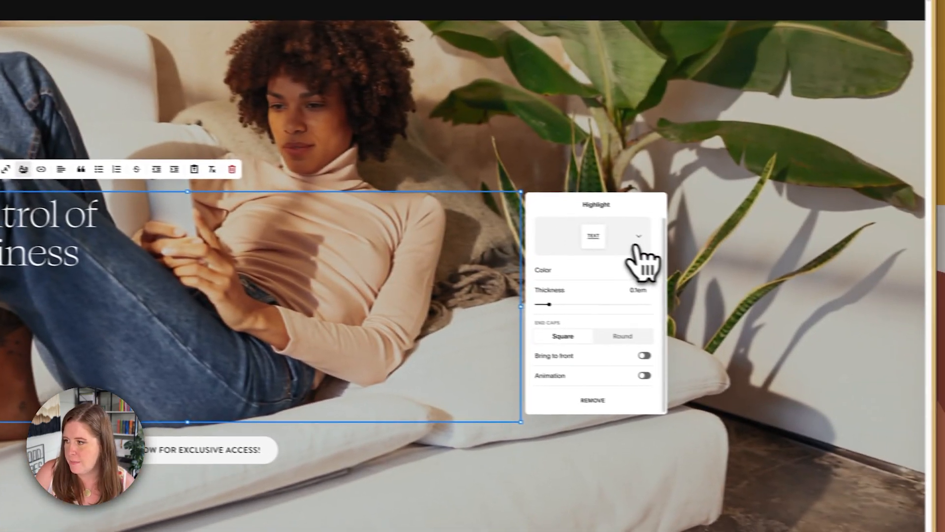
click(619, 266)
click(725, 256)
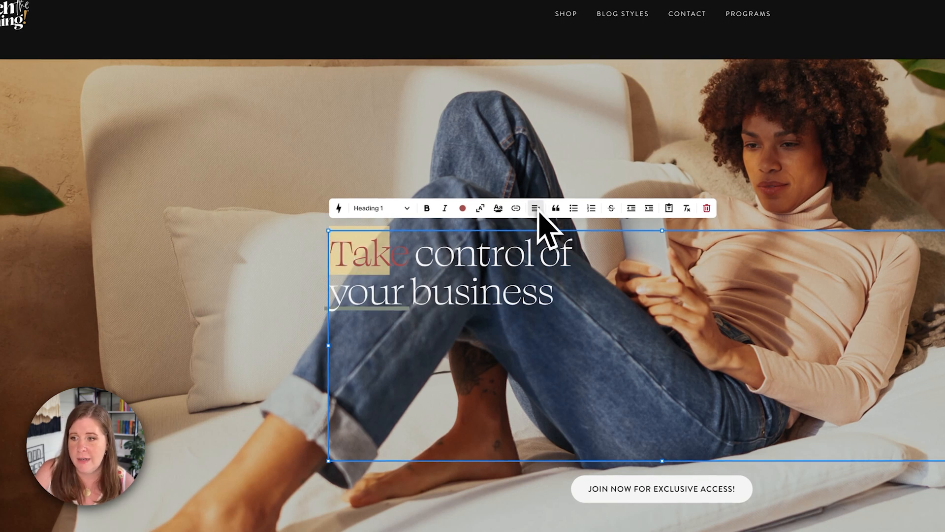
drag(401, 296, 327, 306)
click(409, 301)
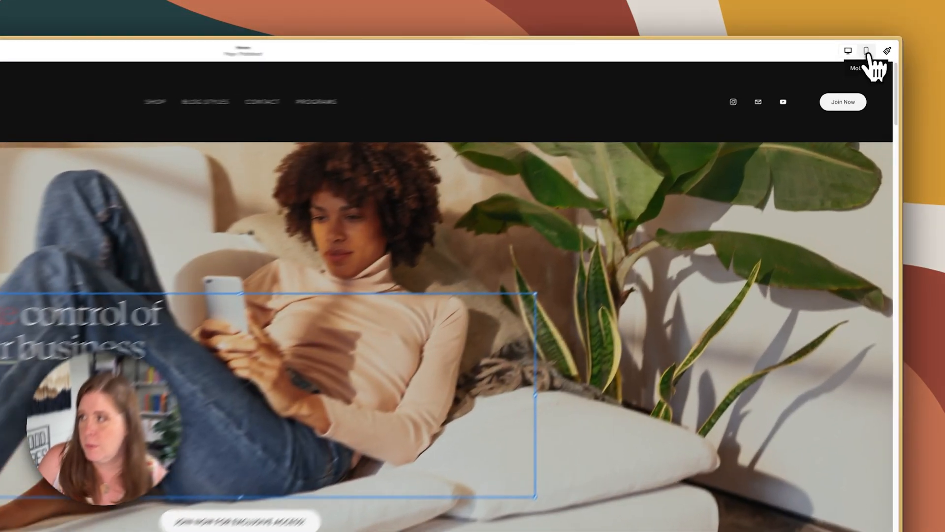
Step: In the mobile layout, reset the hero heading to plain white, centered text without the underline highlight
click(863, 44)
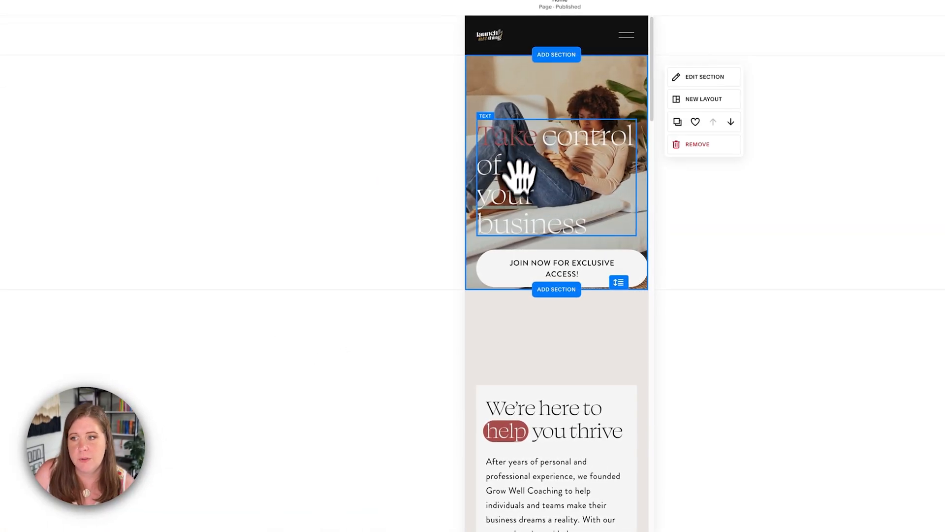
click(544, 177)
click(522, 138)
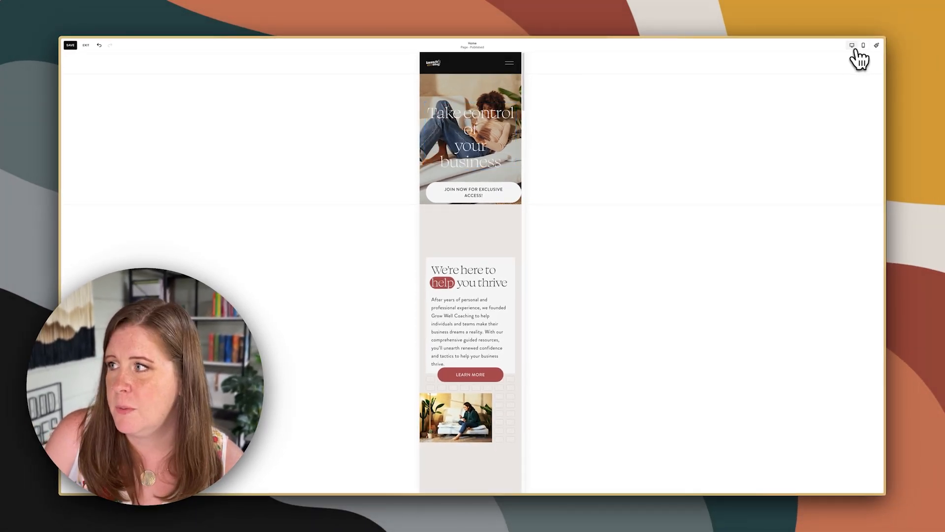
Step: Back in the desktop layout, turn text scaling on again for both lines of the hero heading
click(852, 46)
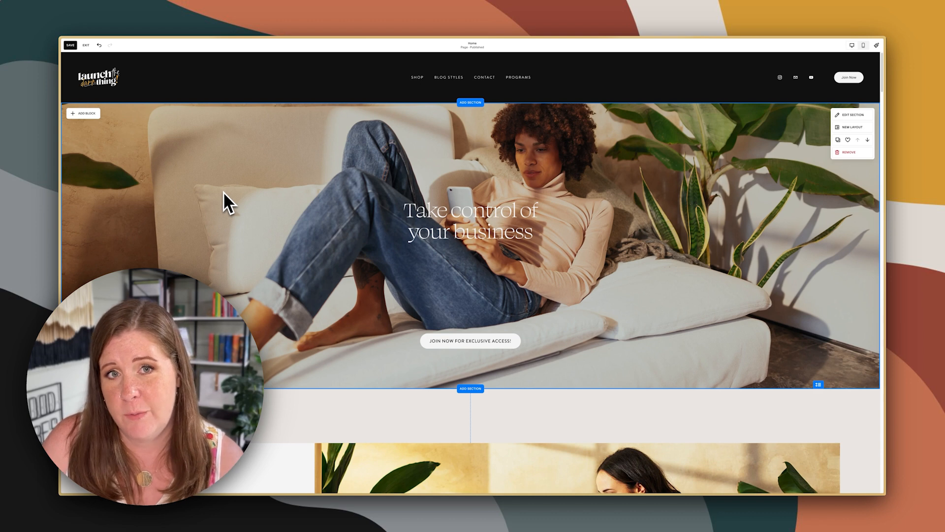
click(477, 204)
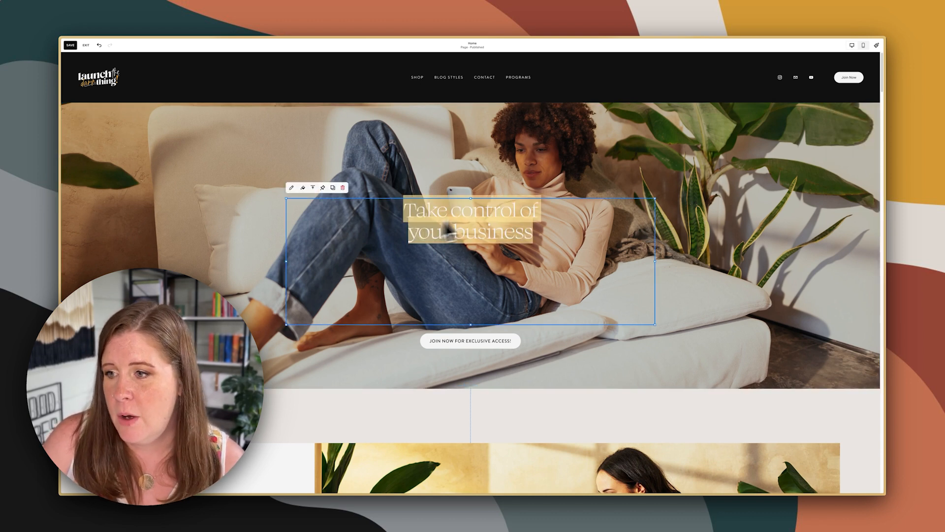
click(348, 217)
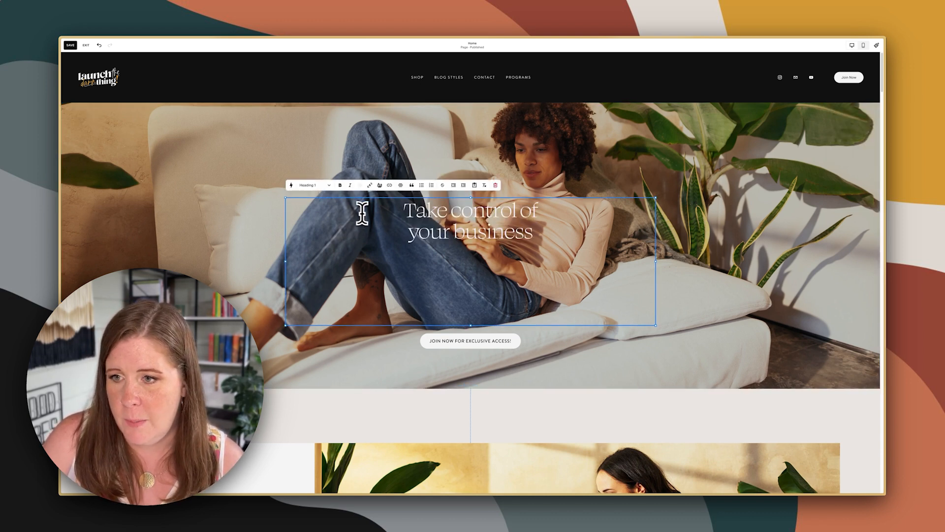
key(super+a)
click(370, 184)
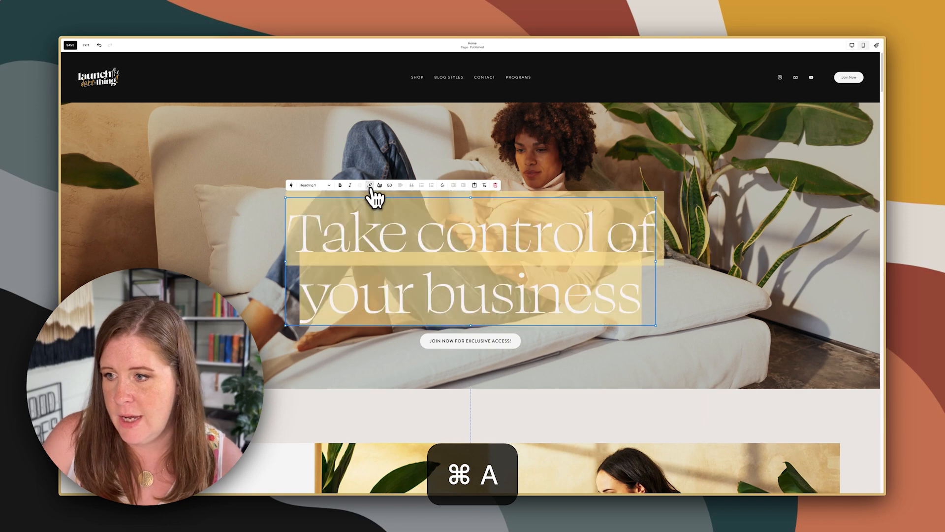
key(Escape)
Step: Move the hero heading up to the grid's left edge and fit the button's block beneath it at the heading's width
drag(554, 202, 363, 188)
drag(460, 339, 463, 315)
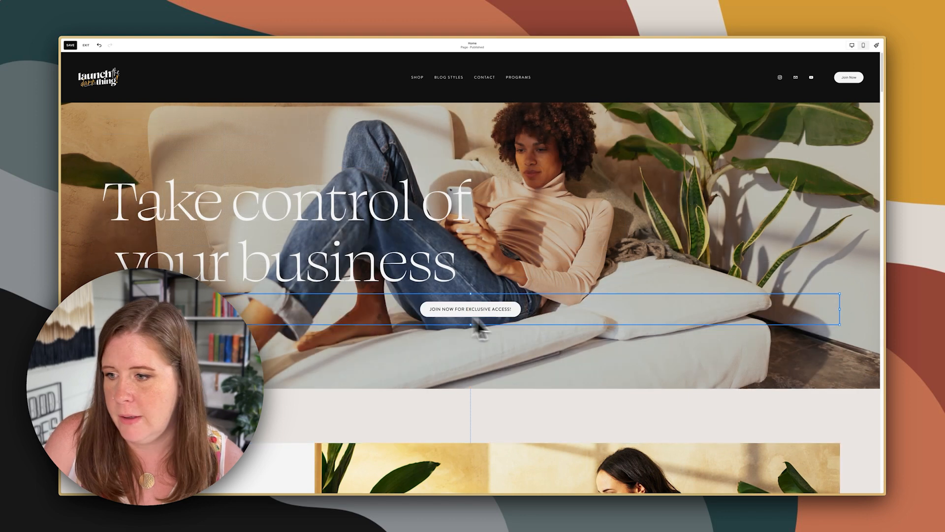
drag(840, 310, 468, 289)
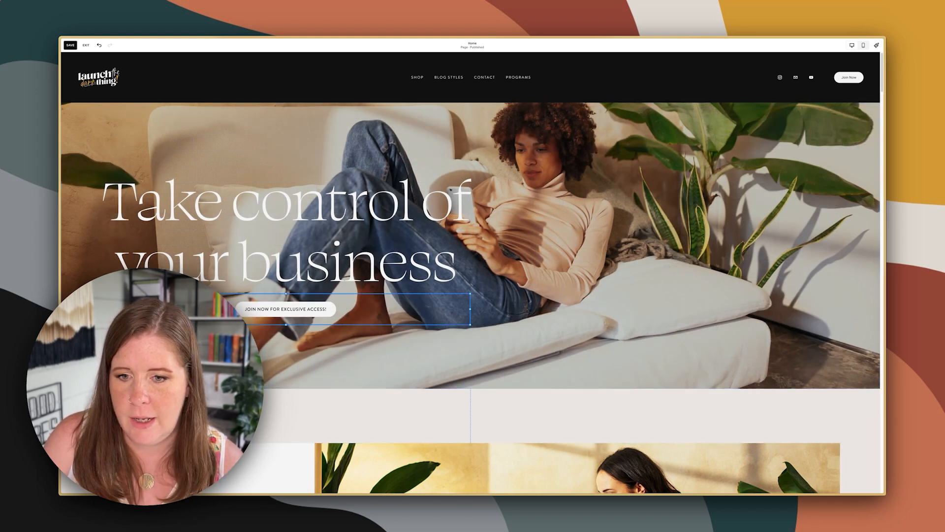
Step: Align the hero button to the left within its block beneath the heading
click(148, 284)
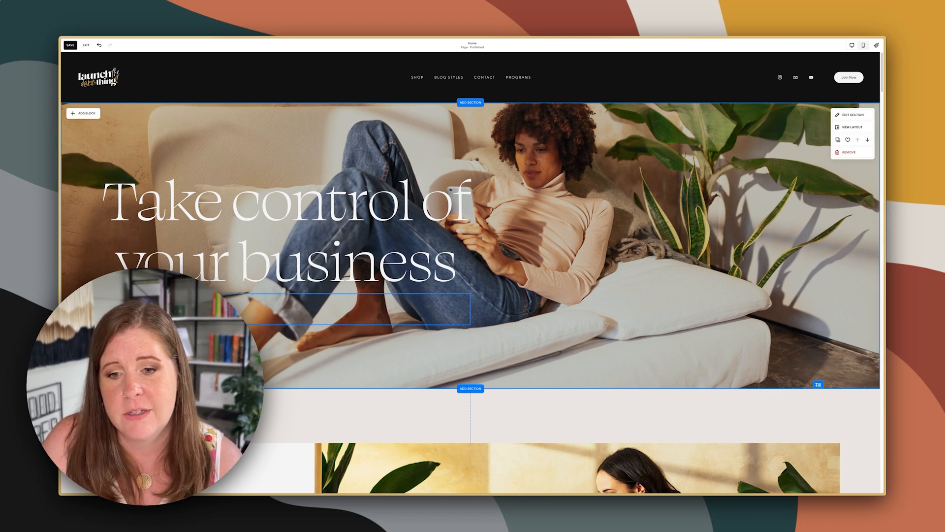
click(148, 309)
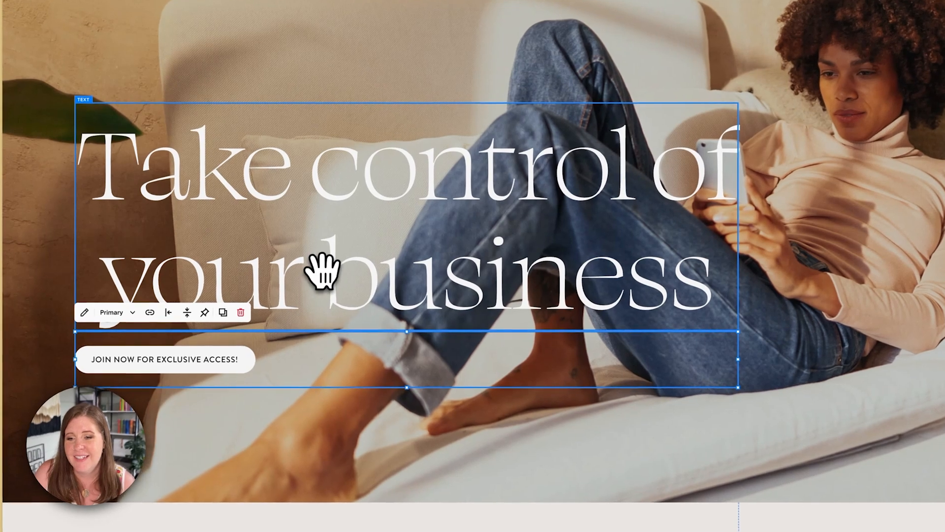
click(327, 223)
click(316, 200)
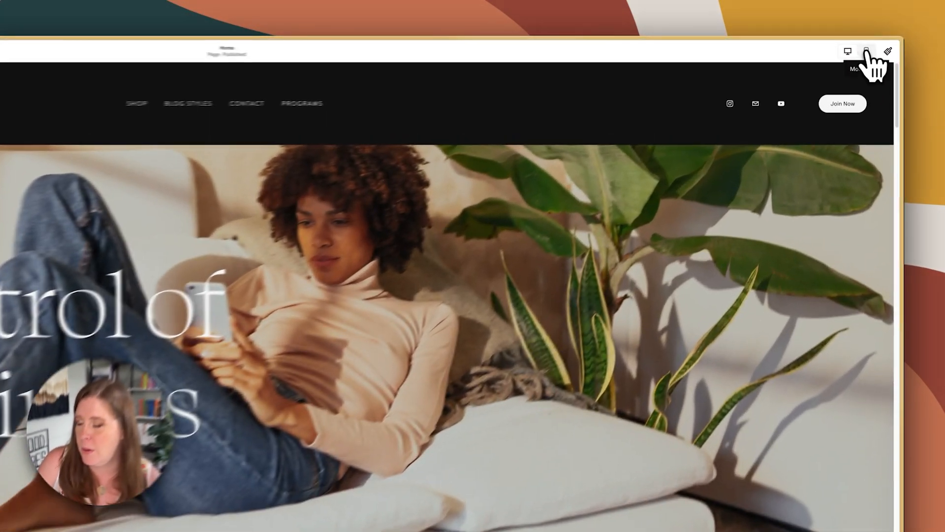
Step: In the mobile layout, widen the hero button's block to the section's left edge so its label fits on one line
click(863, 44)
click(355, 290)
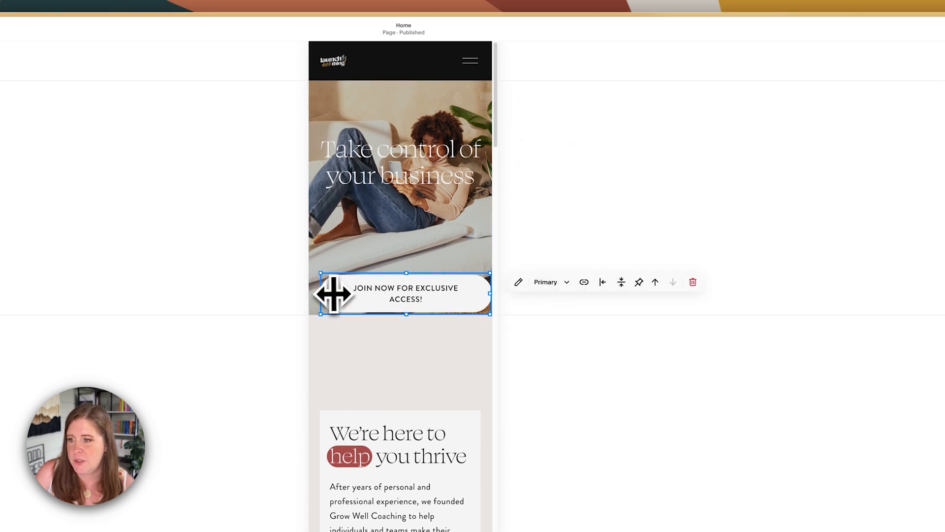
drag(321, 294, 308, 295)
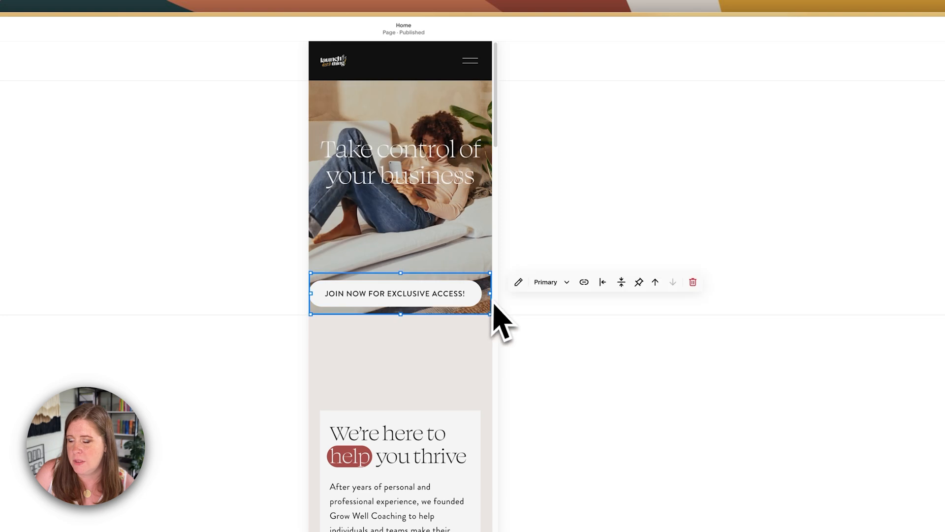
Step: Shrink the hero heading's block from its upper edge in the mobile layout so the heading sits directly above the button
click(367, 244)
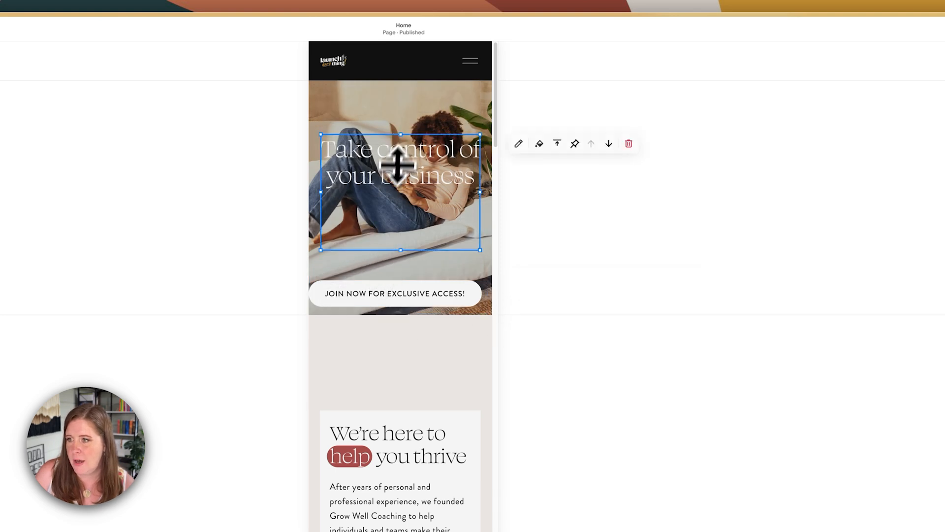
drag(400, 135, 380, 249)
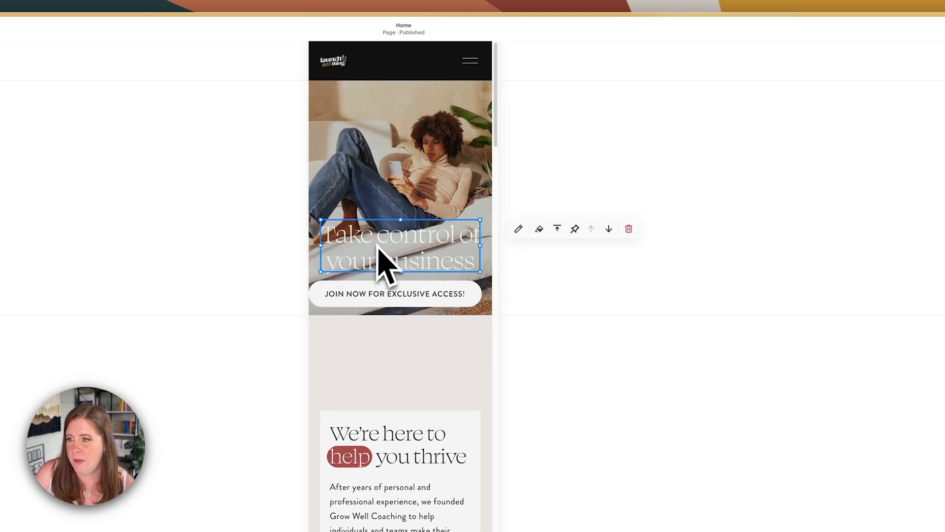
click(401, 205)
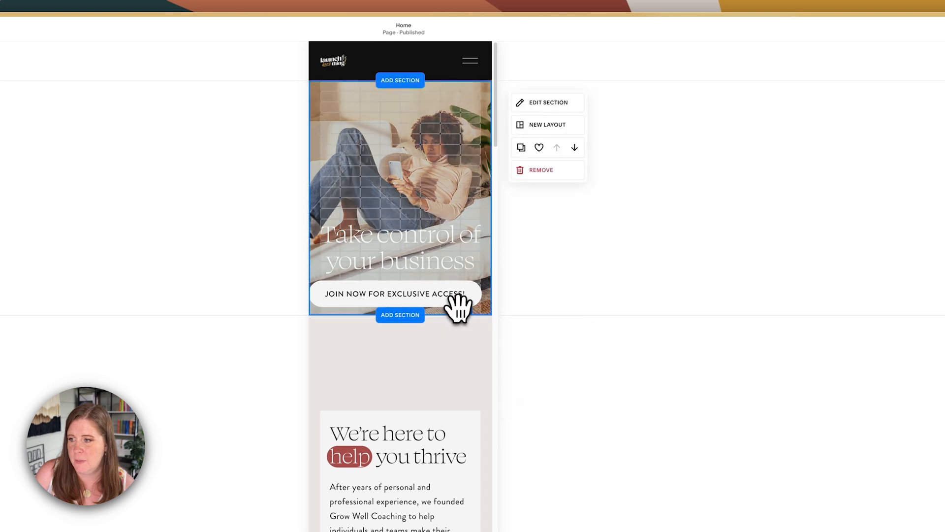
Step: Extend the hero section below the mobile button and center the button horizontally within its block
drag(456, 315, 456, 350)
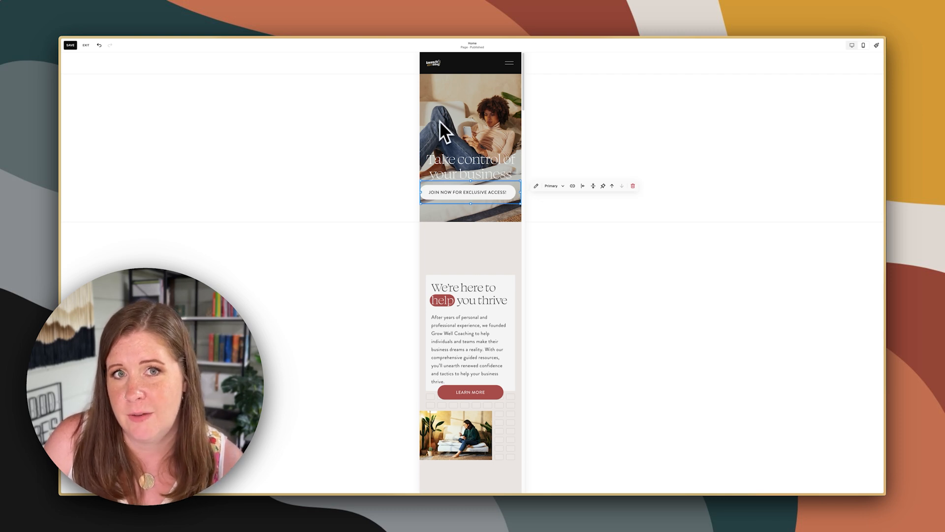
click(583, 186)
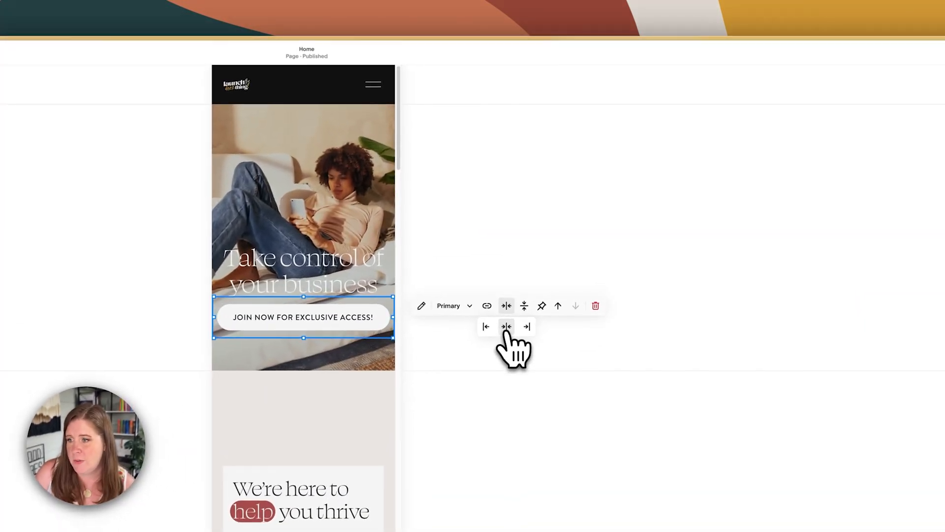
click(328, 238)
Step: Back in the desktop layout, duplicate the hero button, place the copy directly beneath the original and set the copy to Fill
click(856, 51)
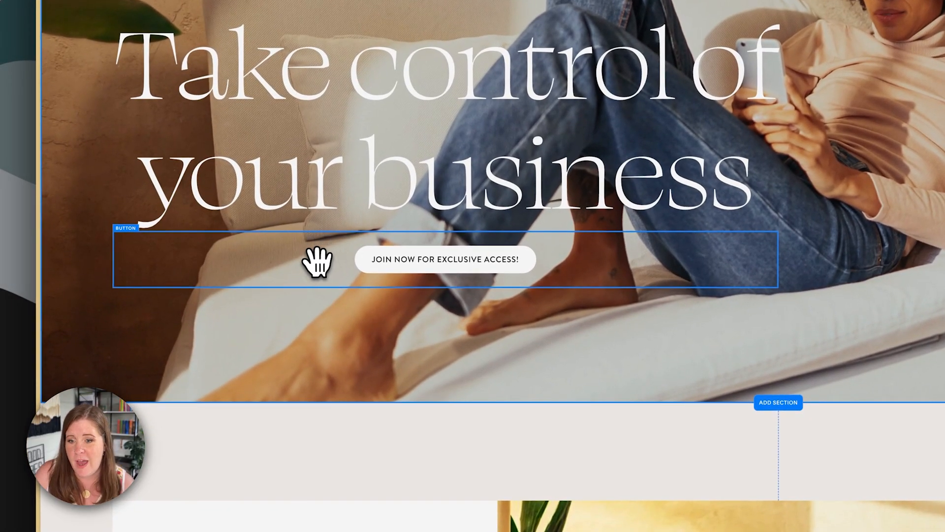
click(316, 261)
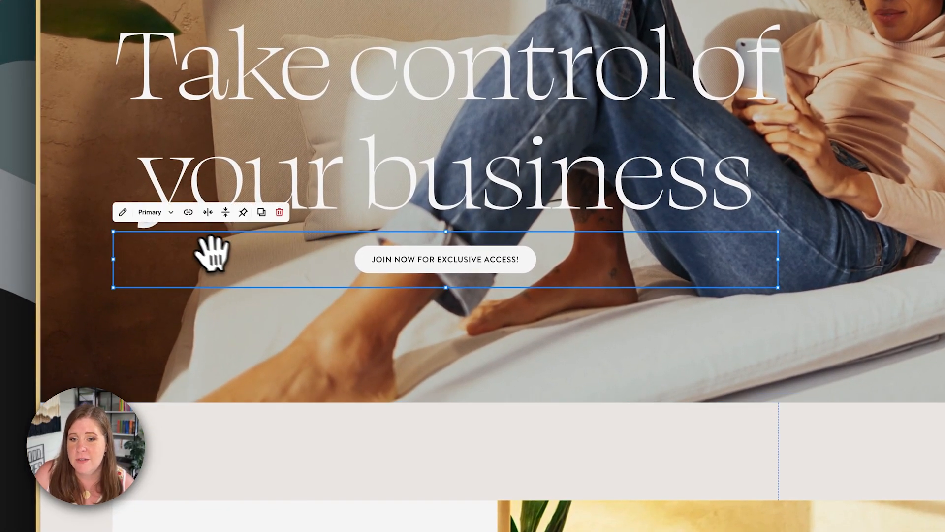
click(261, 213)
drag(294, 311, 247, 344)
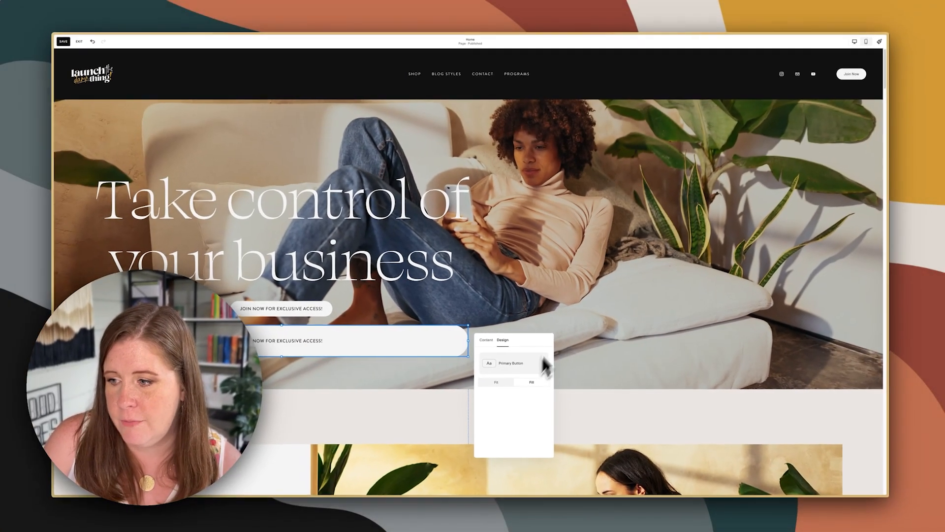
click(502, 288)
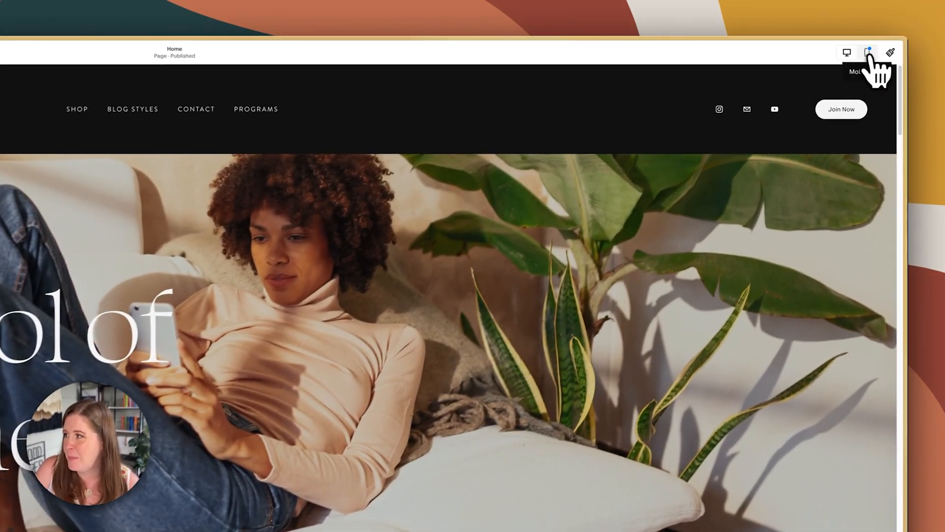
Step: In the mobile layout, narrow the filled button's block from both sides so its label wraps onto two lines, centered beneath the first button
click(868, 54)
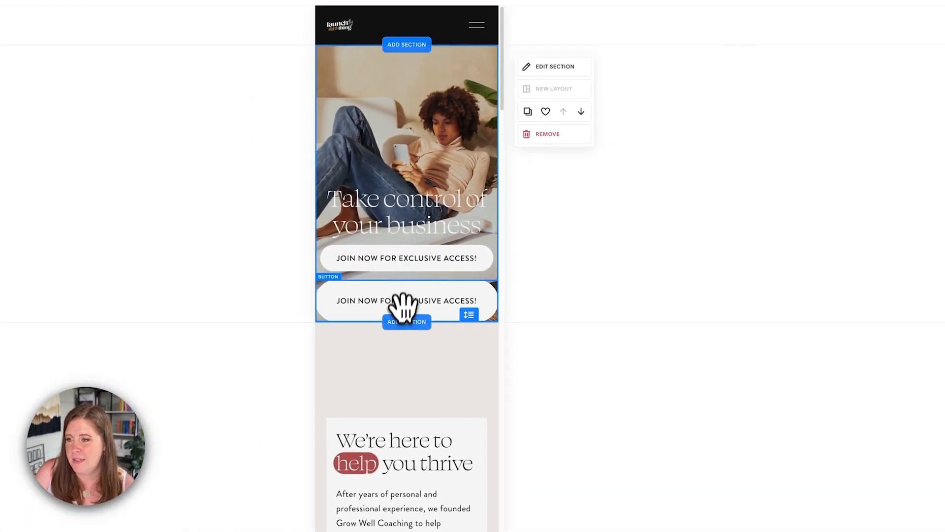
click(402, 300)
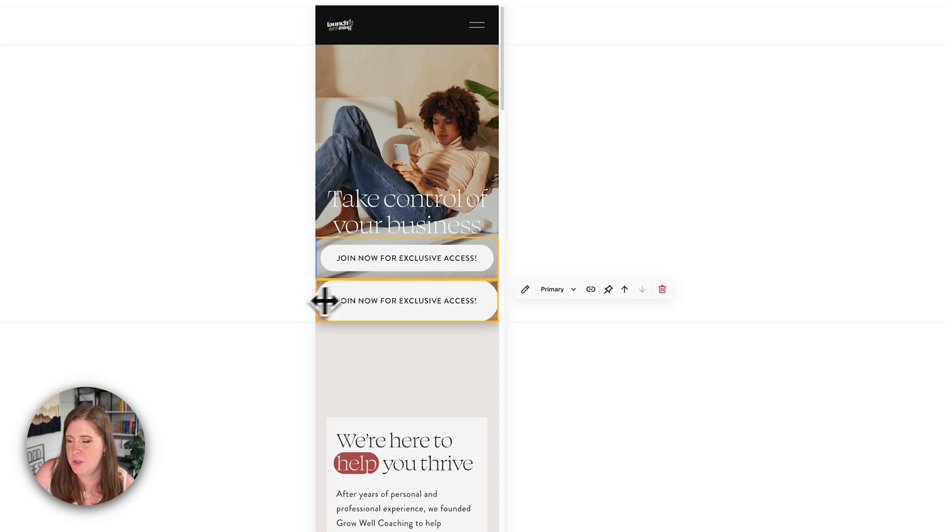
drag(324, 300, 344, 312)
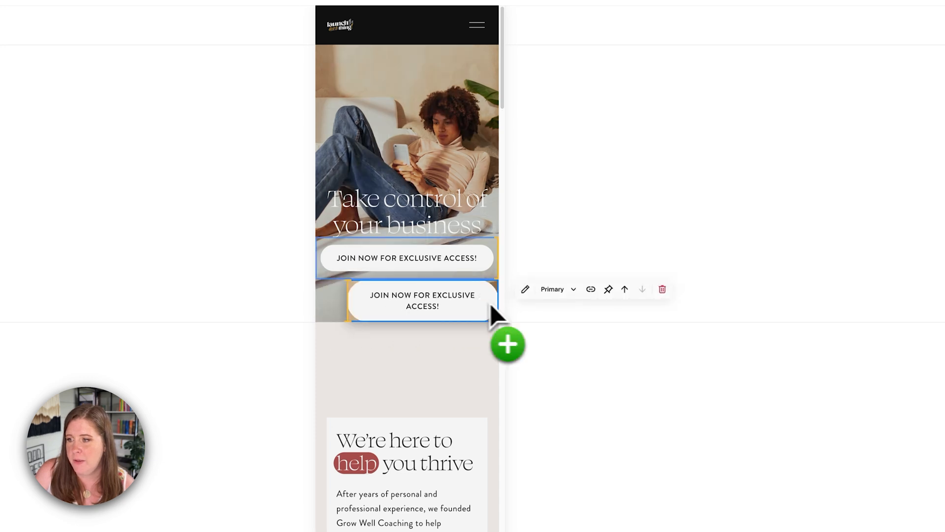
drag(490, 304, 467, 317)
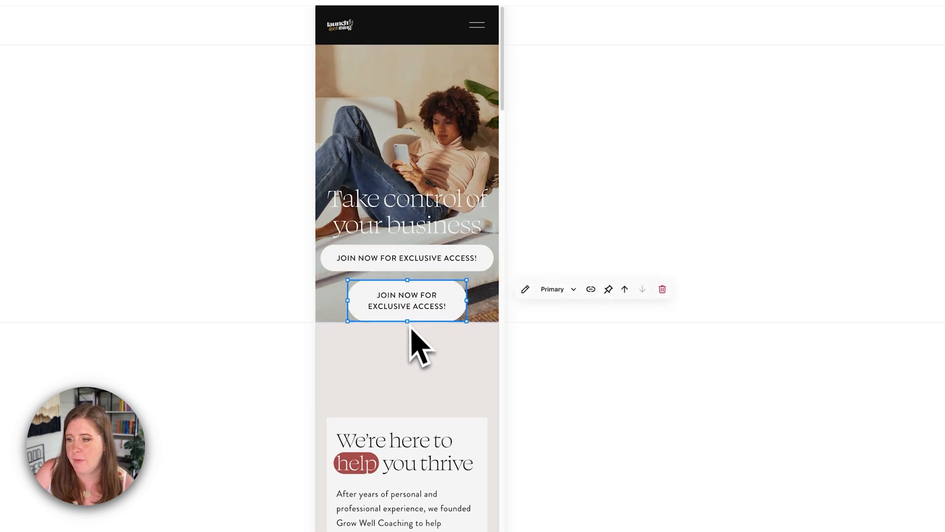
click(458, 340)
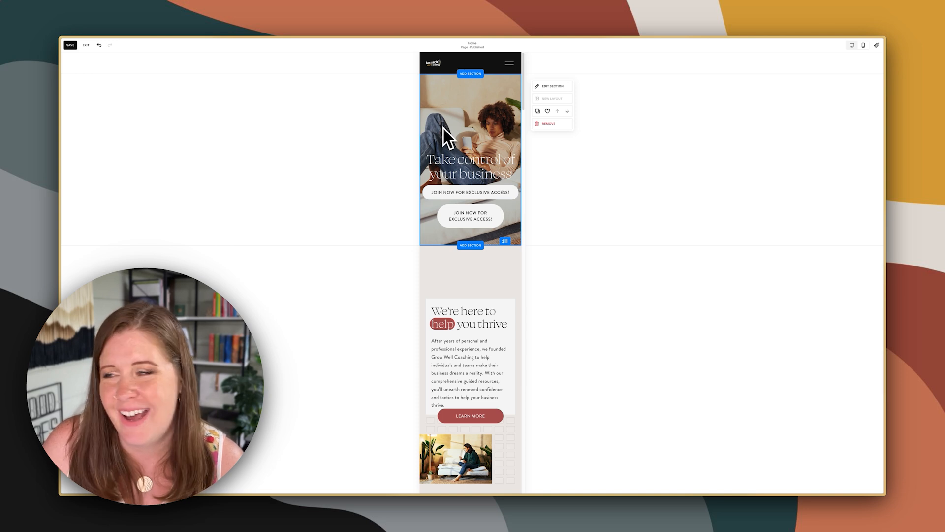
Step: In the desktop layout, examine the extents of the hero heading's block and the button's block, including the button's alignment
click(850, 46)
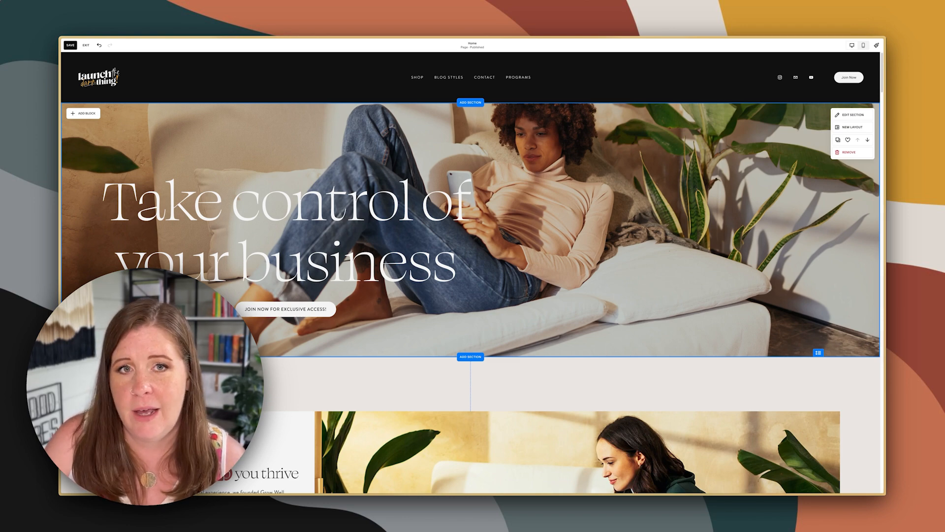
click(197, 212)
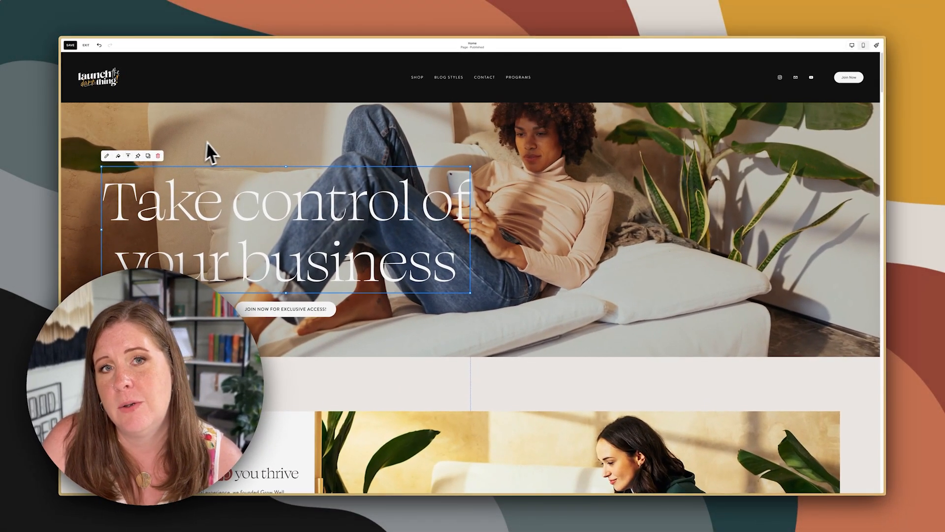
click(180, 209)
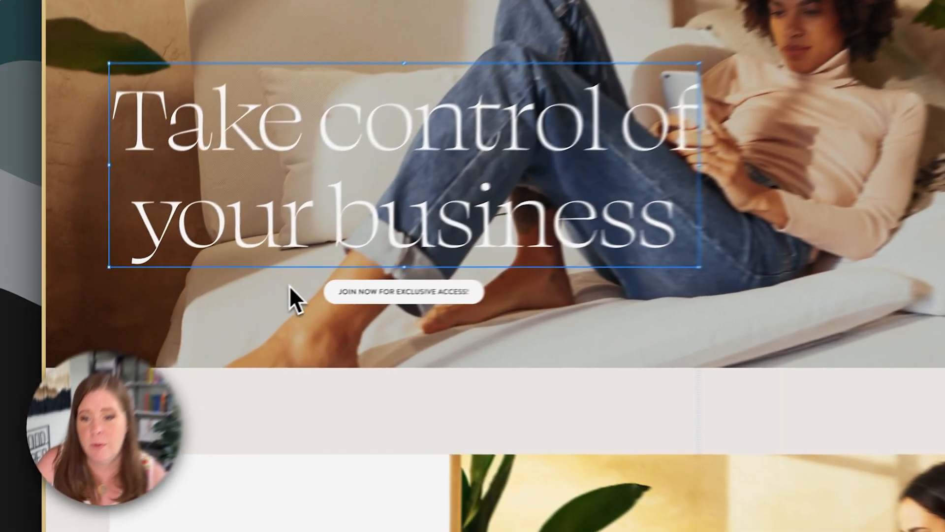
click(215, 306)
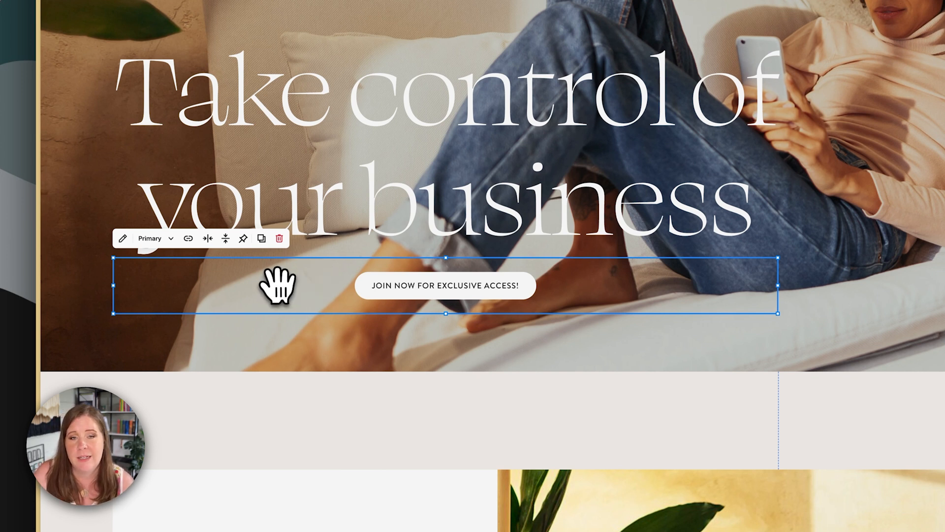
click(208, 240)
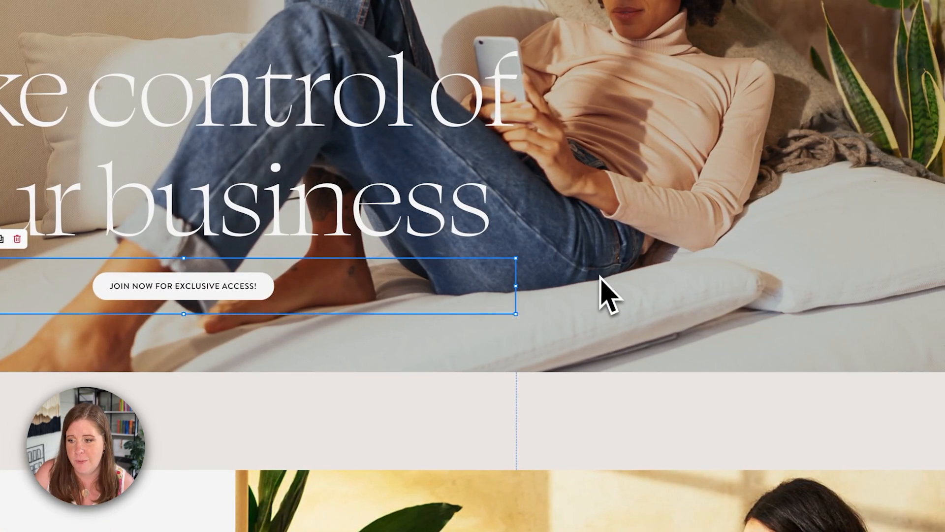
click(857, 273)
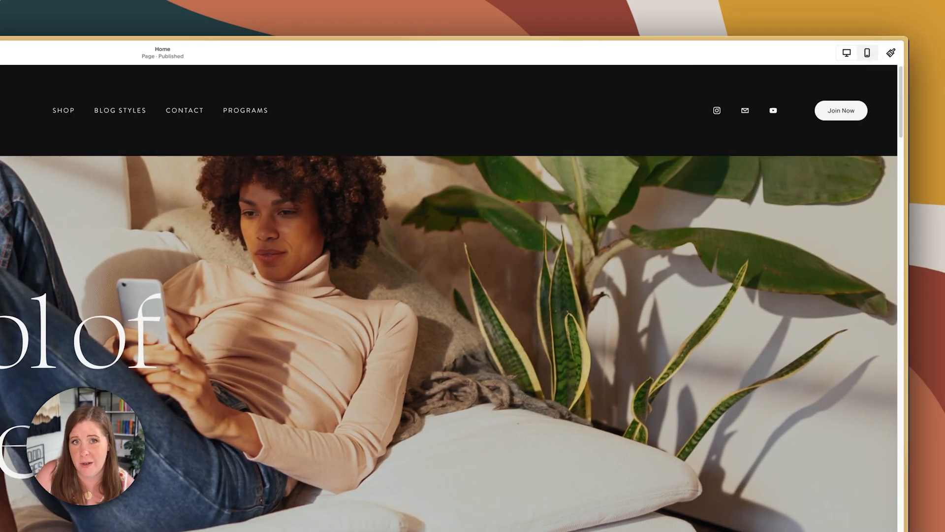
click(867, 52)
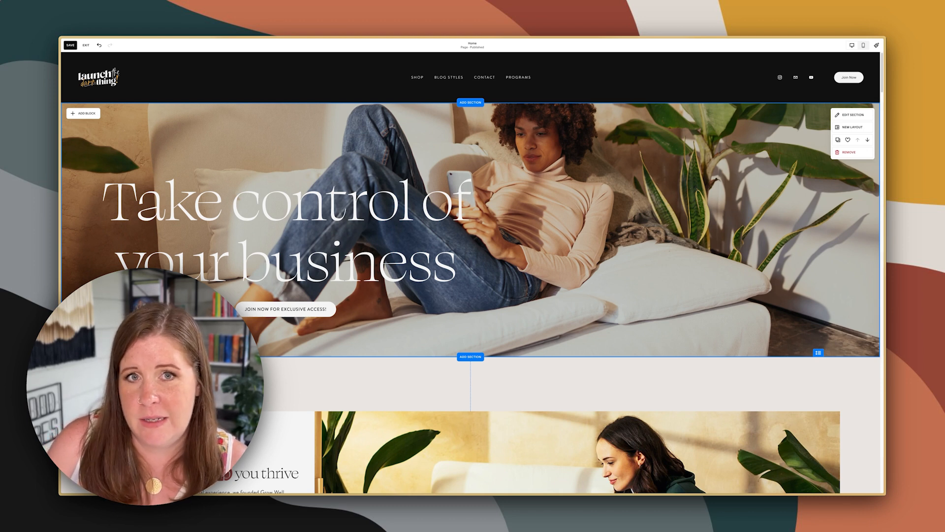
Step: Exit the page editor without saving, discarding the changes made to the homepage
click(85, 45)
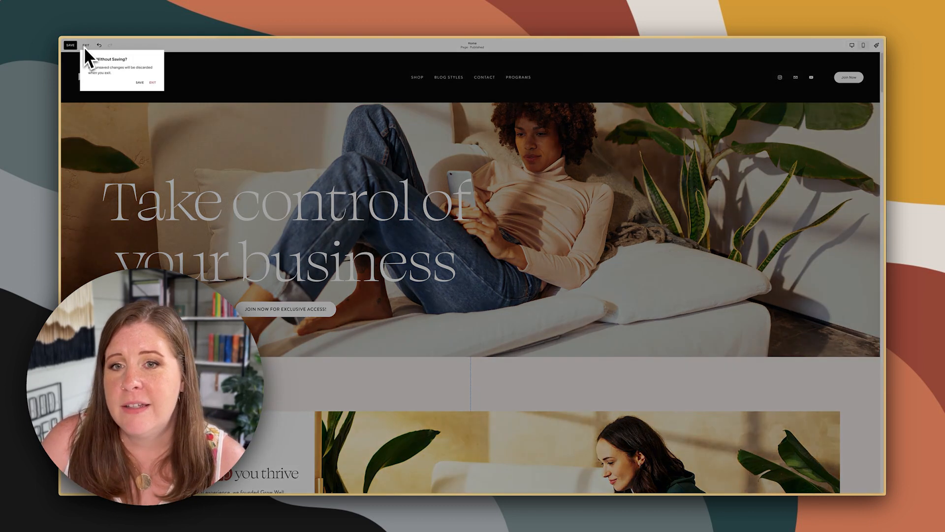
click(154, 88)
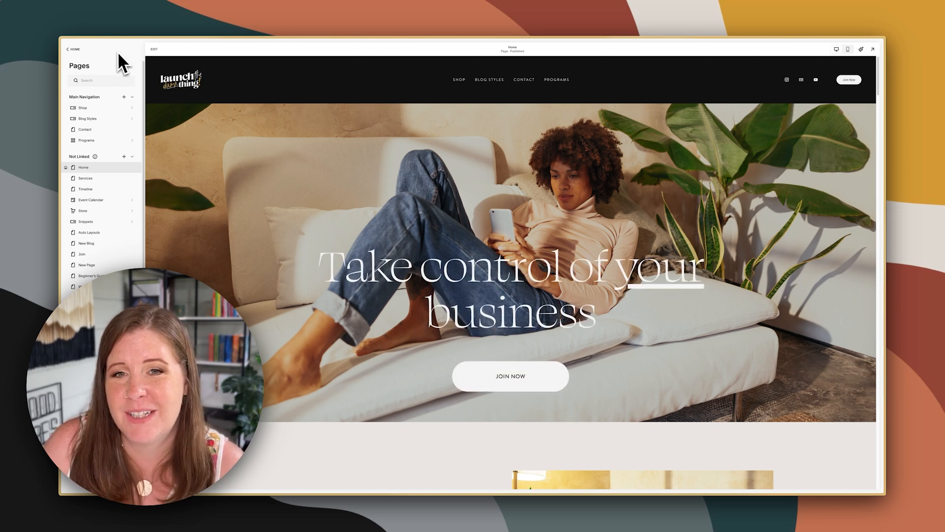
Step: Enable the extension that fixes Fluid Engine's in-between screen size spacing, and preview the homepage in the mobile and MP views
drag(194, 79, 220, 97)
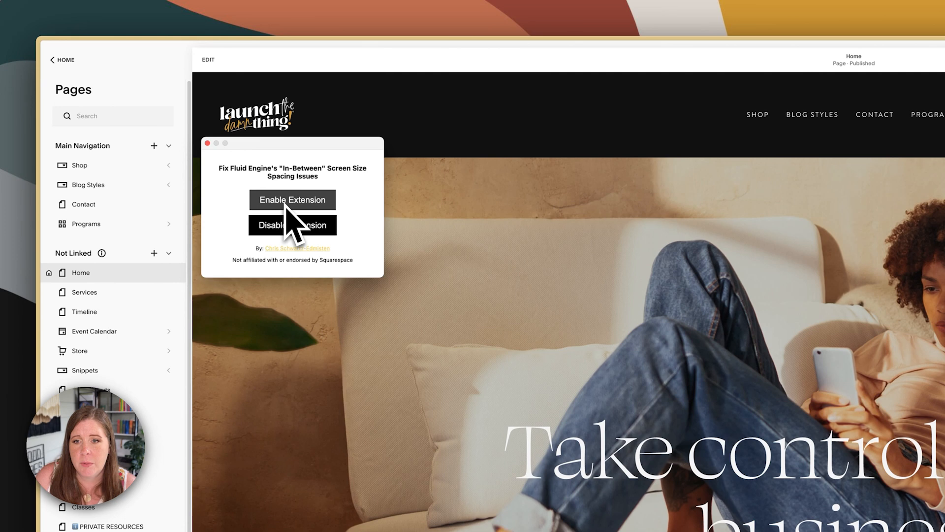
click(286, 205)
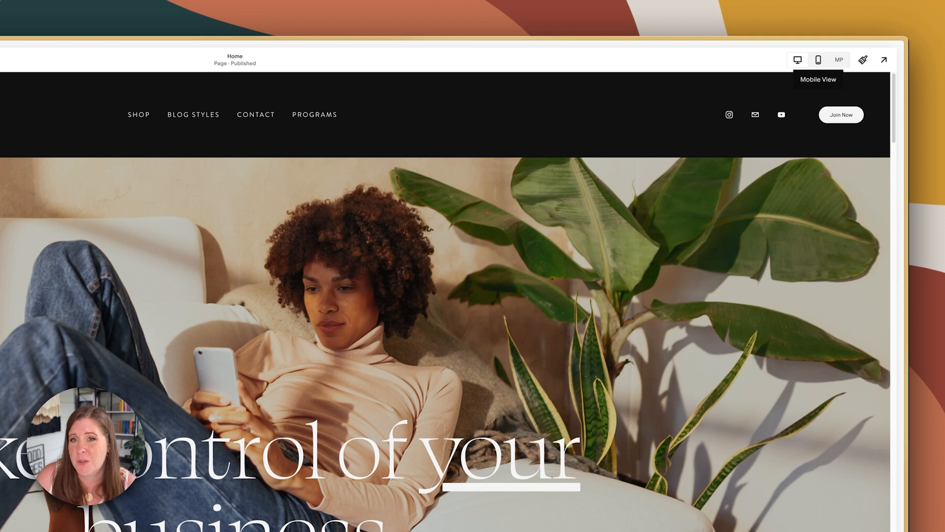
click(818, 59)
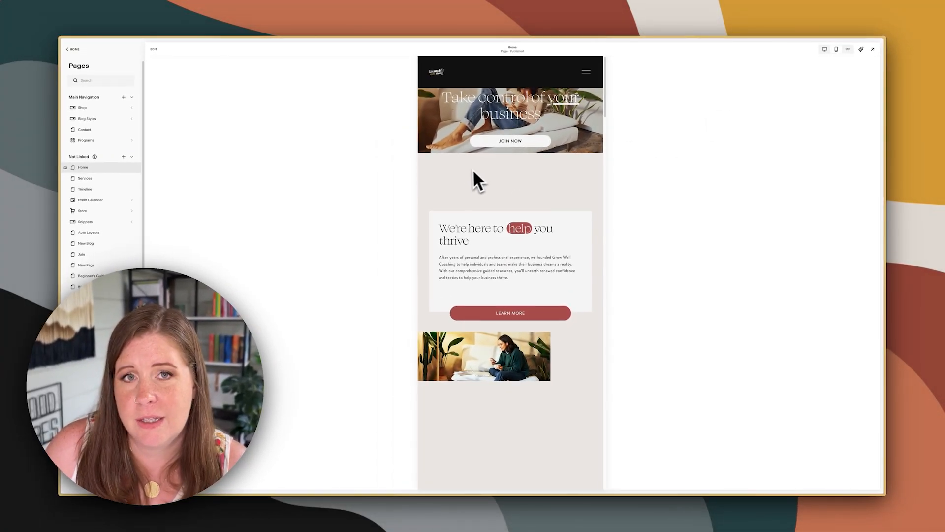
click(847, 51)
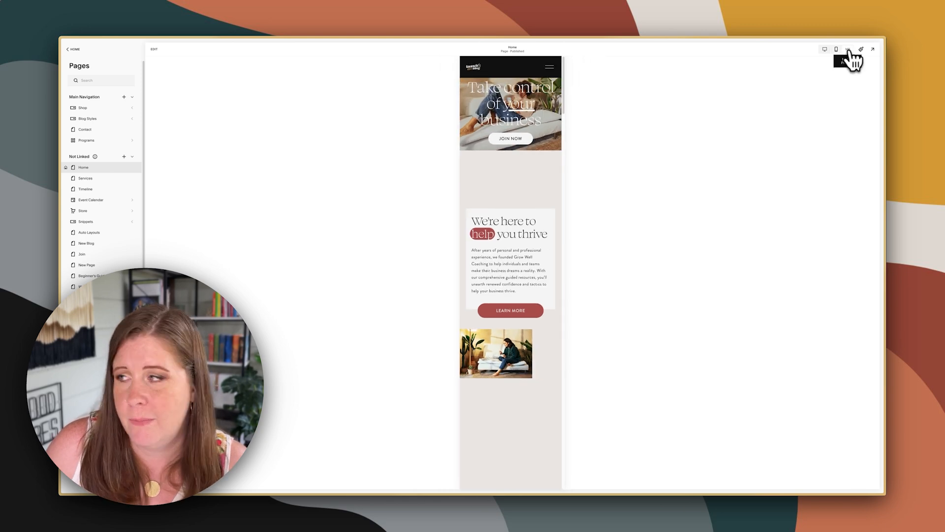
Step: Reopen the homepage for editing in the desktop layout and make the "We're here to help you thrive" text block one row taller and one column narrower
click(155, 50)
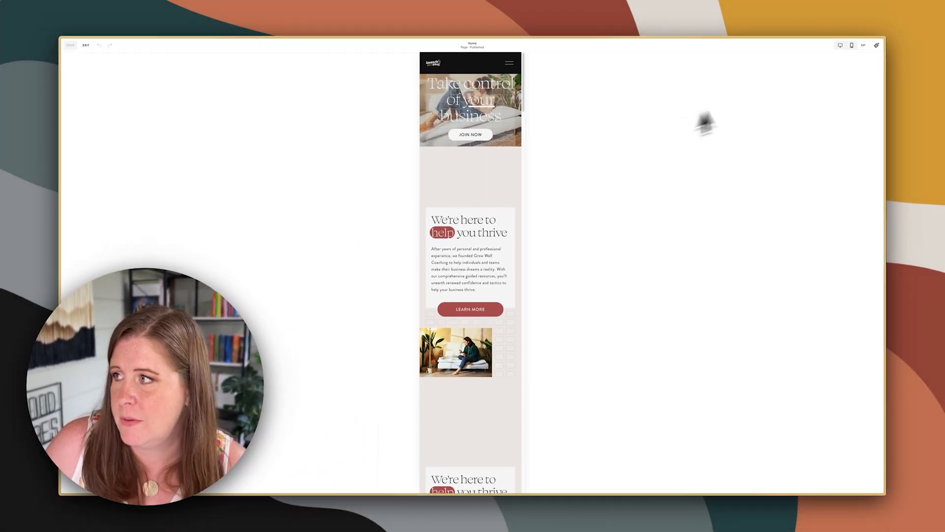
click(840, 44)
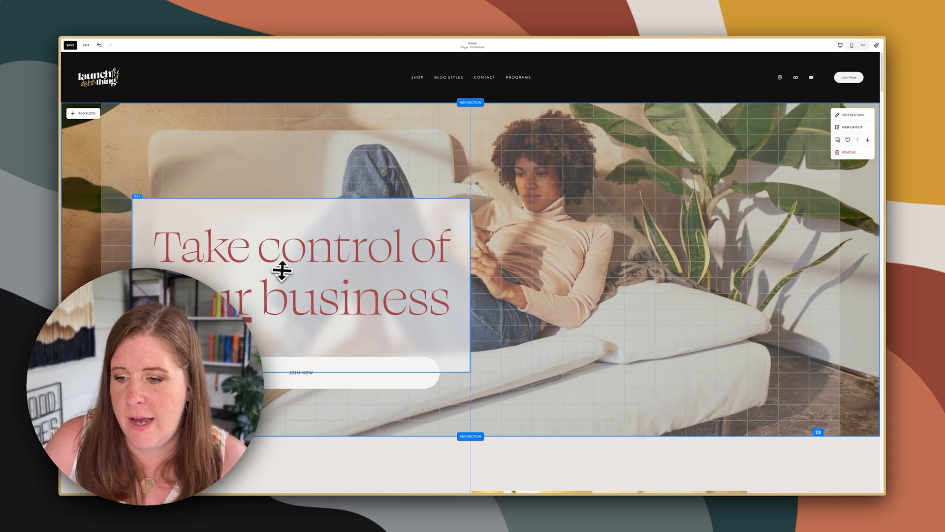
scroll(633, 184, down, 7)
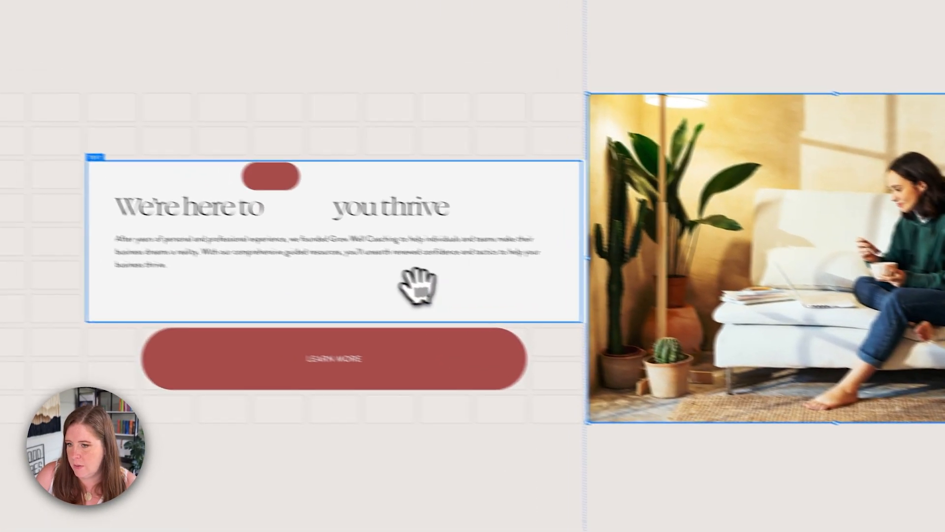
click(268, 239)
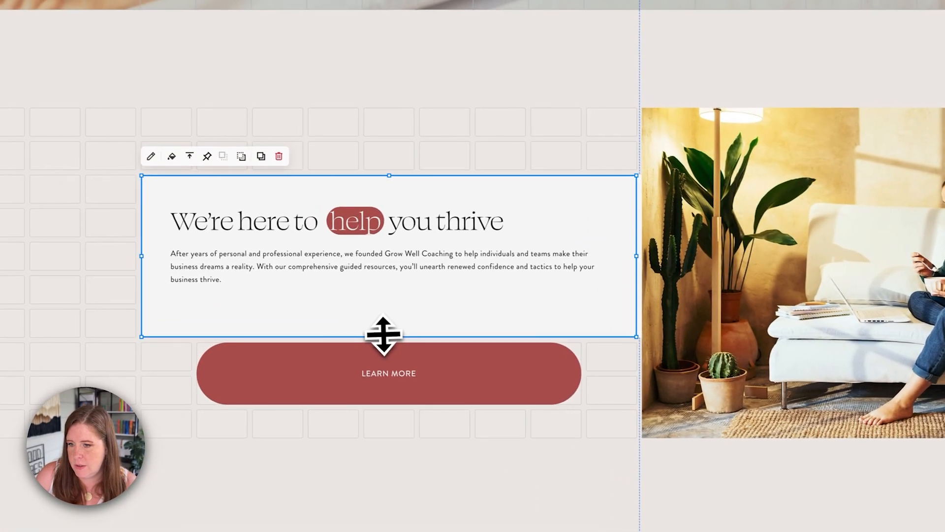
drag(383, 335, 400, 367)
click(625, 270)
drag(638, 274, 584, 290)
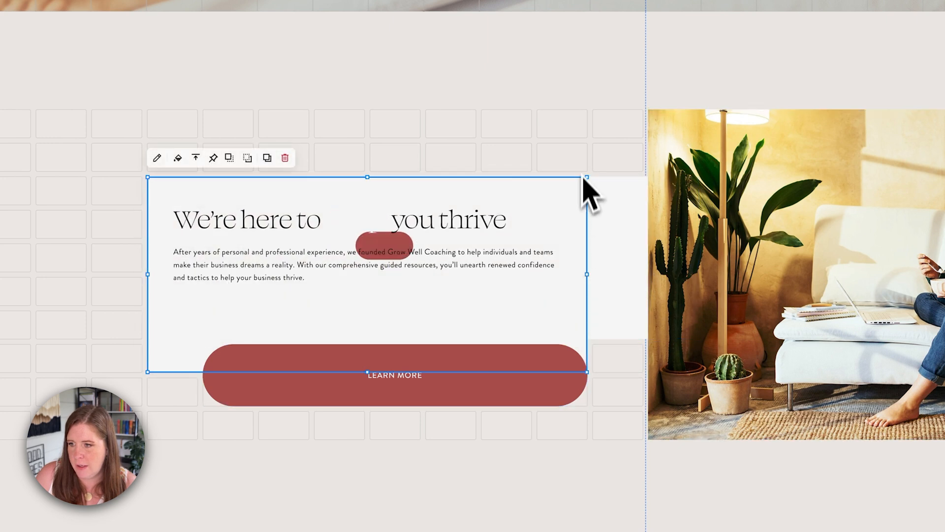
Step: Extend the block overlapping the text and the photo one row down to match the text block's lower edge
click(402, 240)
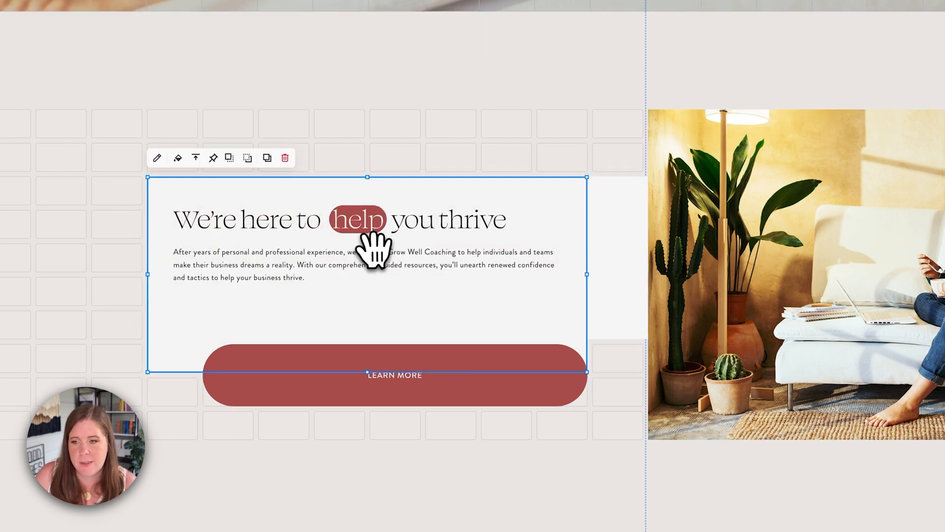
click(548, 213)
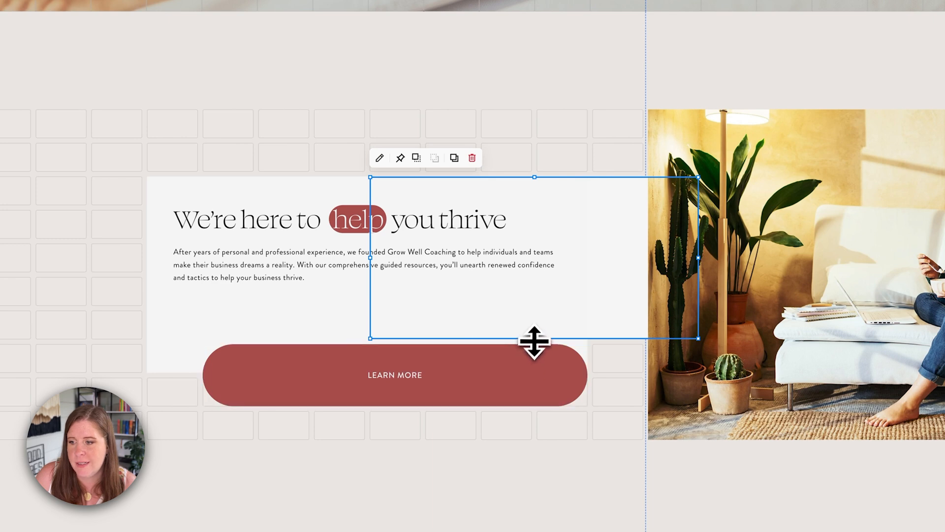
drag(535, 339, 533, 371)
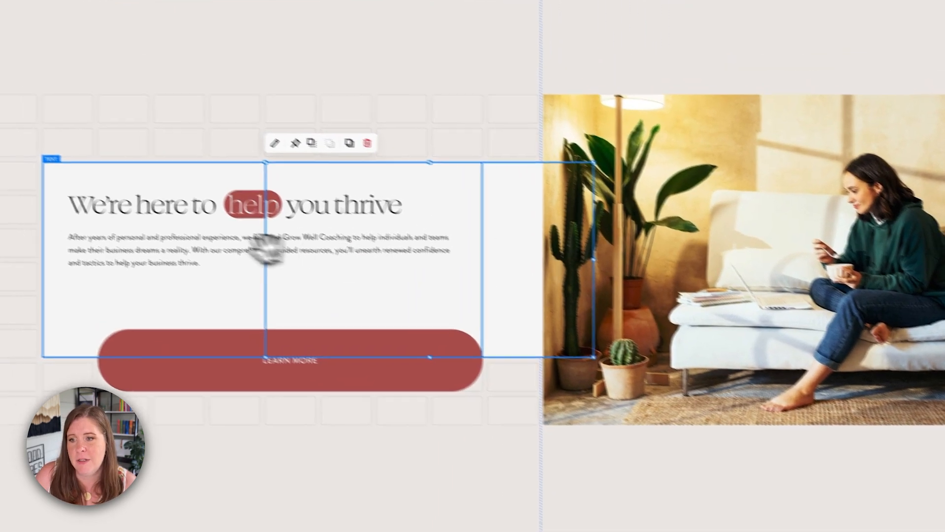
Step: Apply a larger paragraph style to the body paragraph below the "We're here to help you thrive" heading
click(650, 240)
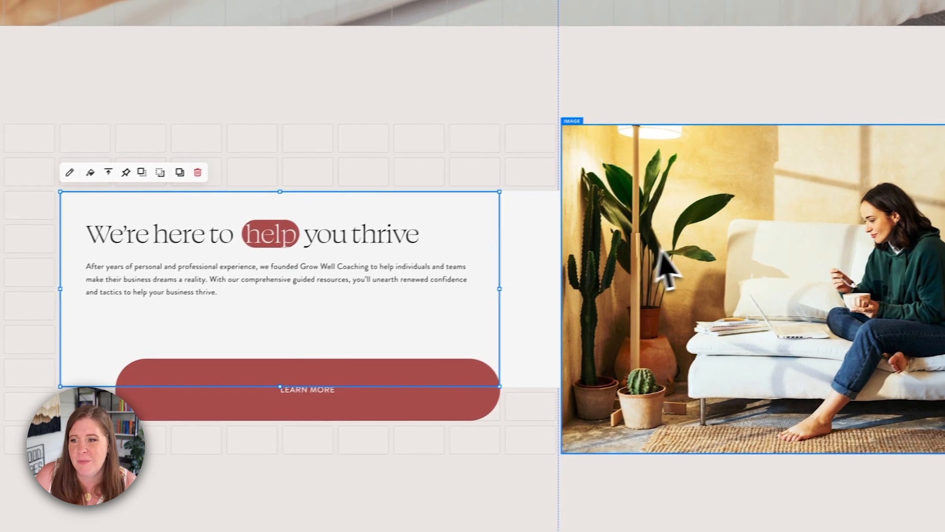
click(347, 240)
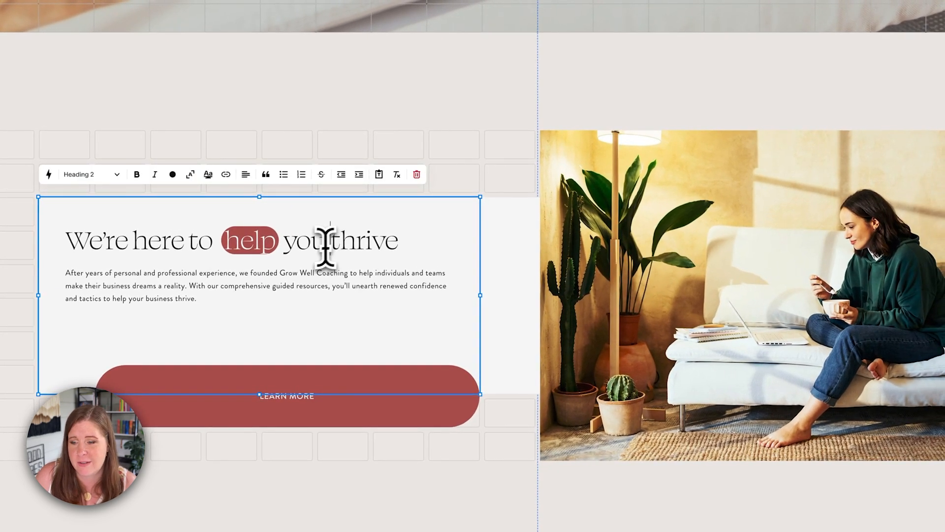
click(376, 338)
click(415, 138)
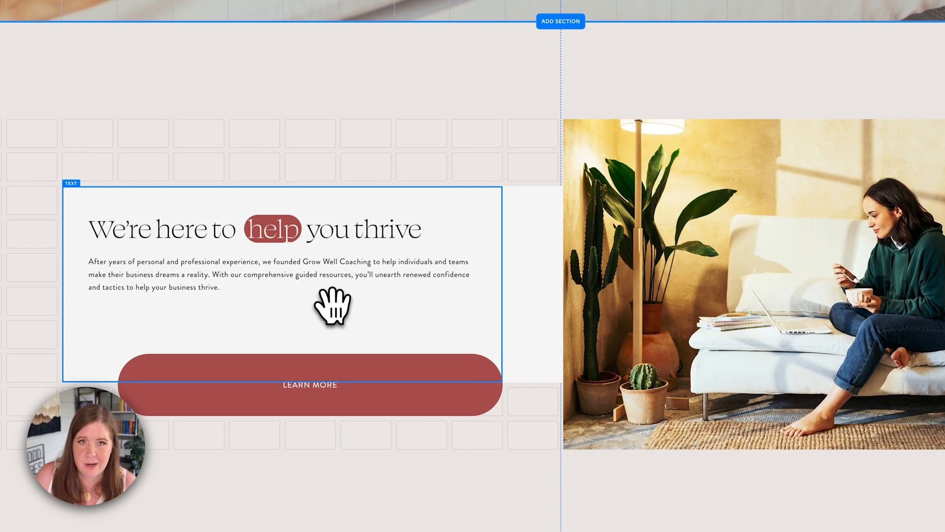
click(306, 285)
key(super+alt+2)
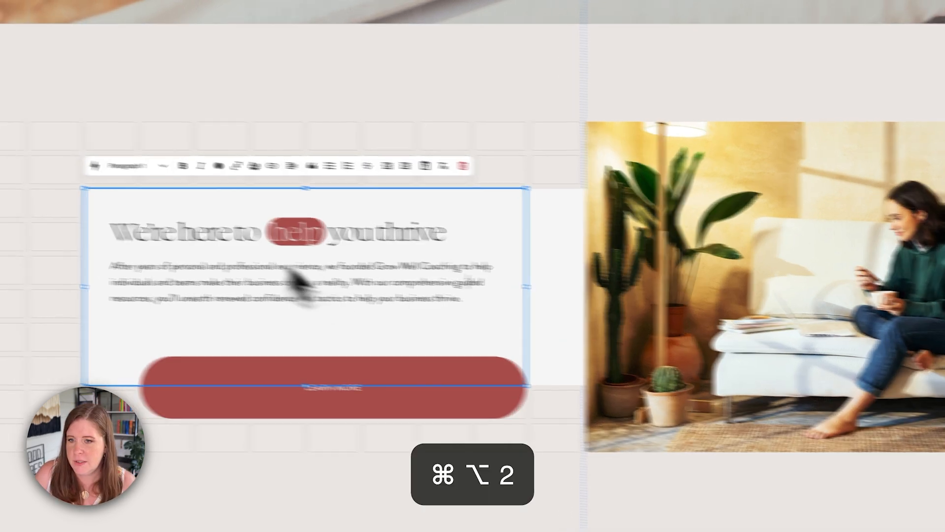
Step: Turn on text scaling for the "We're here to help you thrive" heading so it fits the width of its block
click(32, 210)
double_click(152, 228)
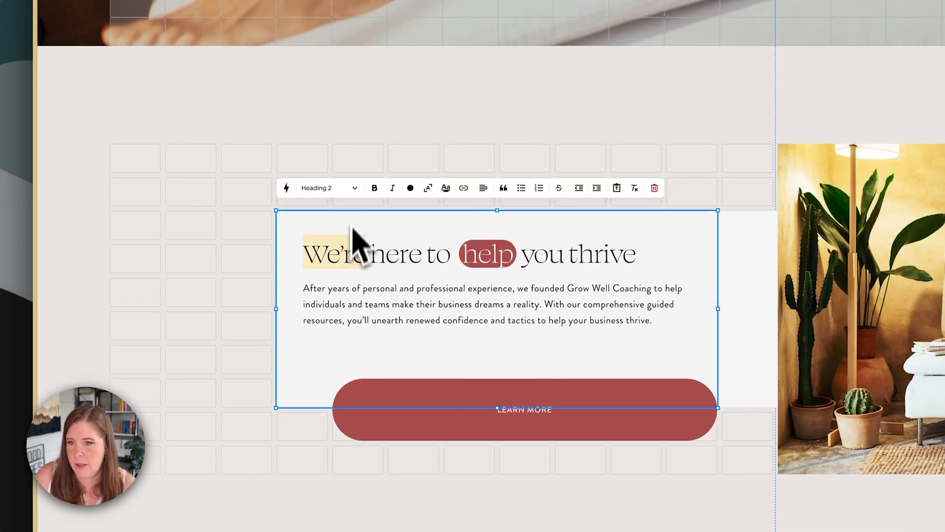
click(428, 188)
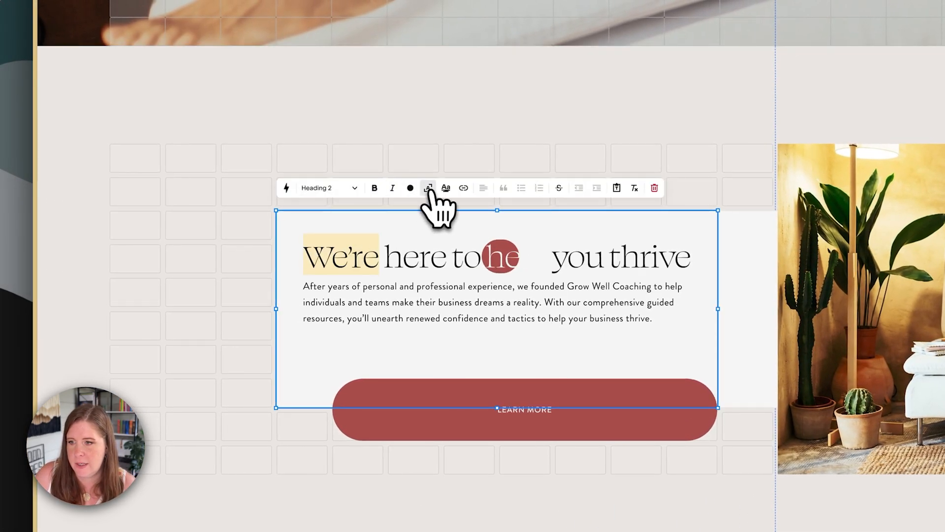
click(269, 244)
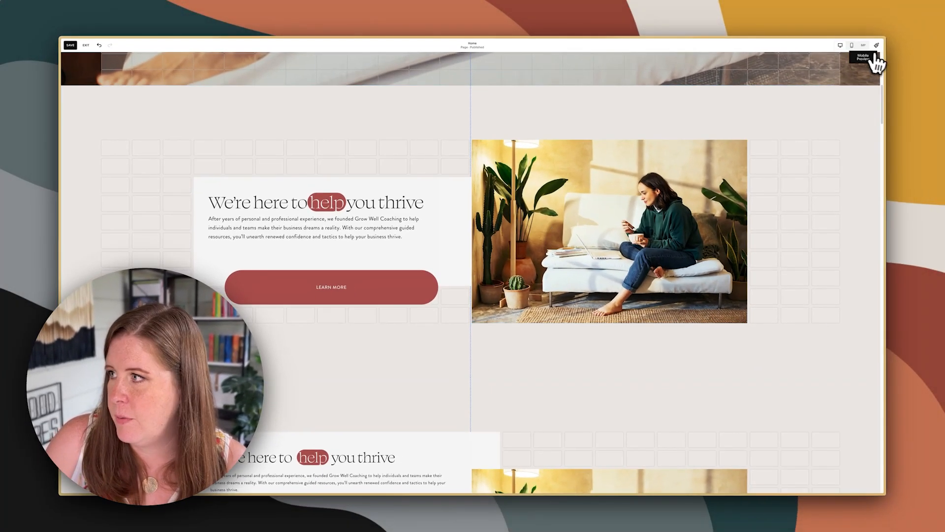
Step: In the mobile layout, make the hero section taller and shift the "Take control of your business" text block and JOIN NOW button down
click(852, 45)
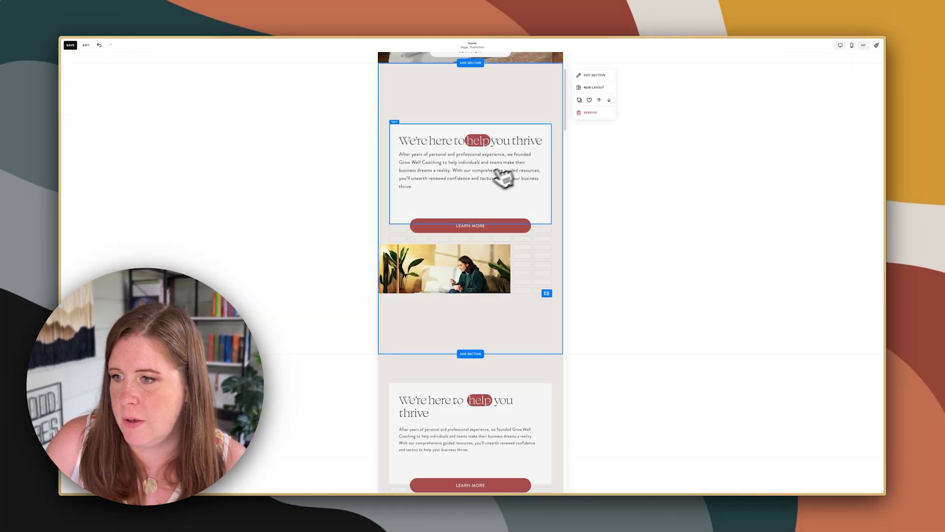
scroll(451, 285, up, 2)
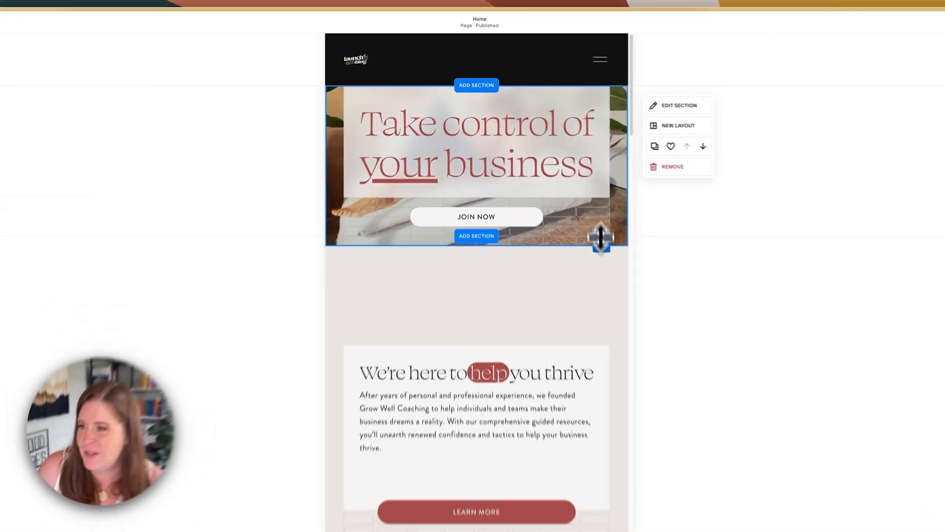
drag(546, 172, 547, 221)
drag(491, 166, 484, 177)
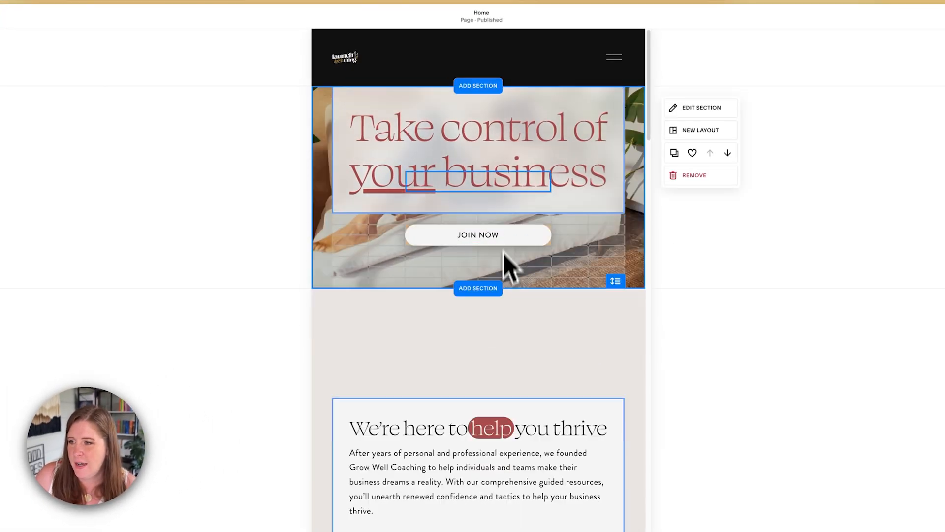
drag(503, 253, 496, 231)
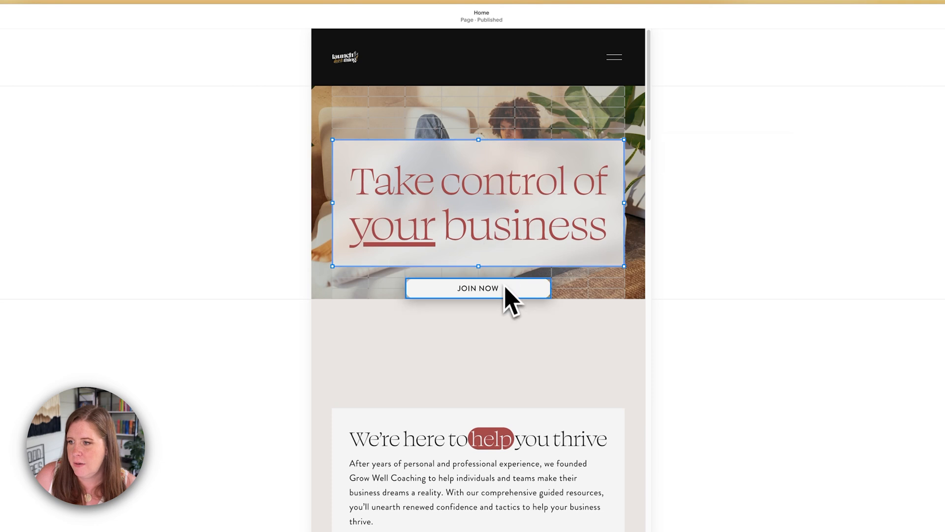
Step: Extend the hero text block two rows down to overlap the JOIN NOW button, and make the button one row taller
drag(478, 266, 480, 287)
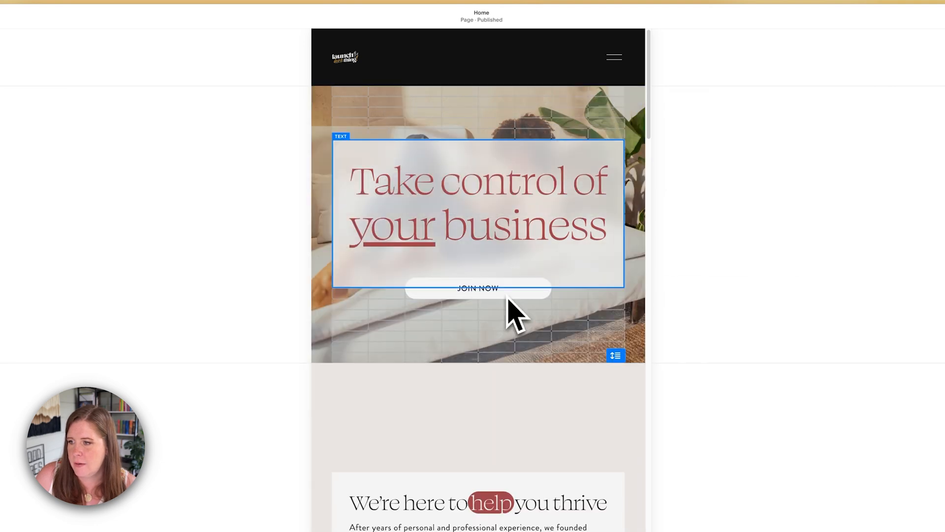
click(508, 295)
drag(483, 301, 480, 320)
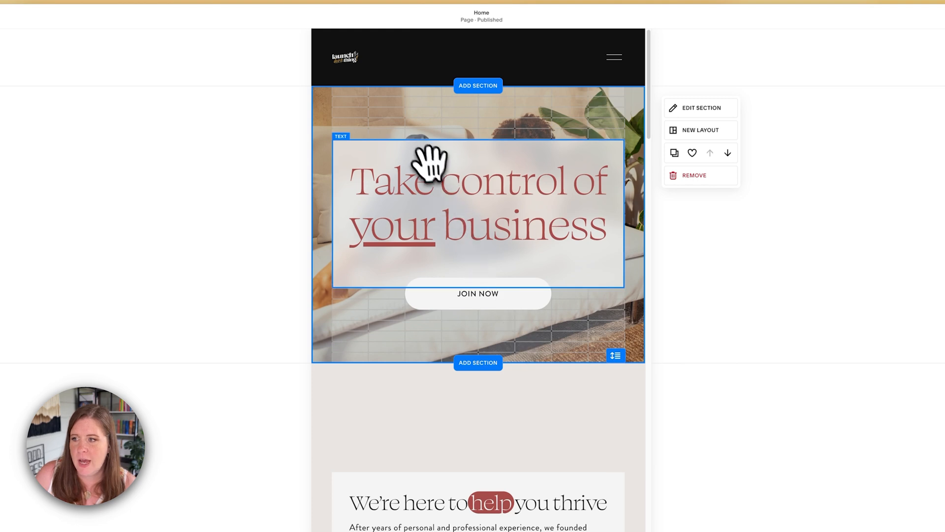
click(557, 206)
click(407, 113)
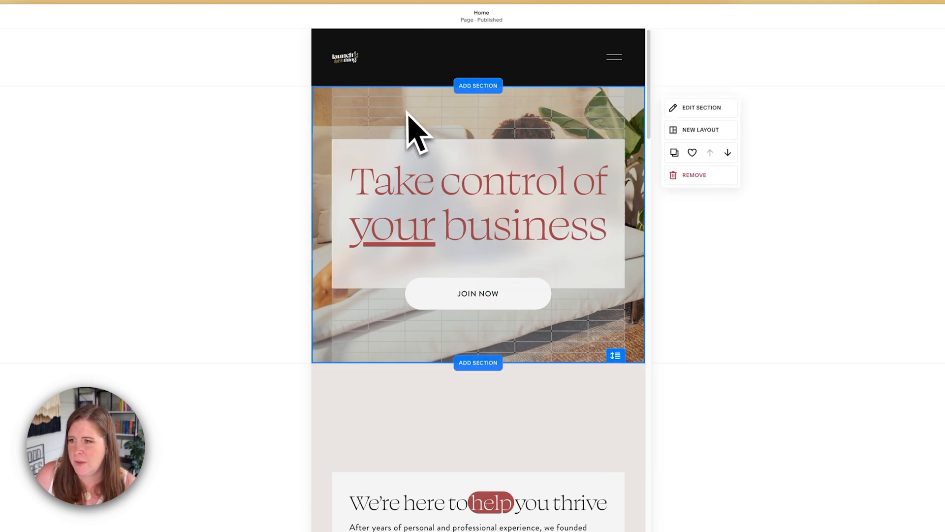
Step: Narrow the hero text and JOIN NOW button together to half width, and extend the text block two rows down and to the left screen edge
drag(563, 106, 477, 298)
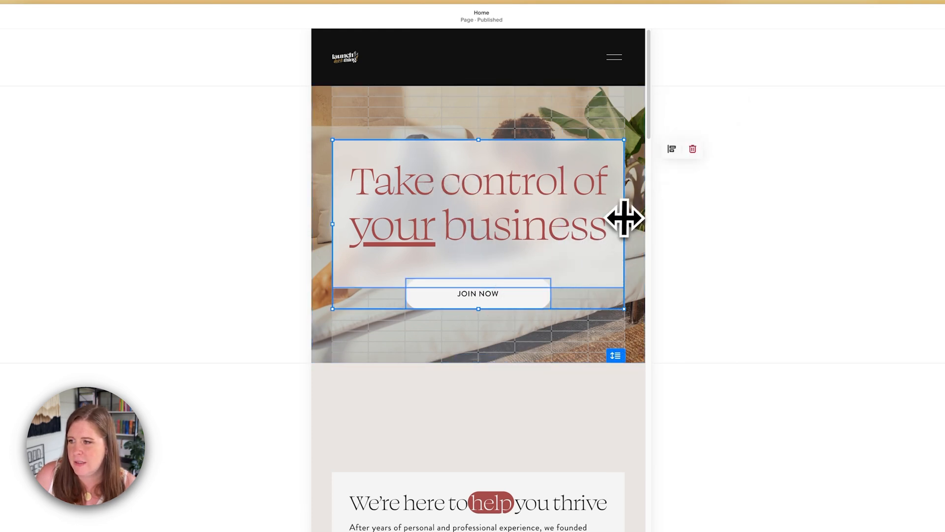
drag(620, 221, 477, 226)
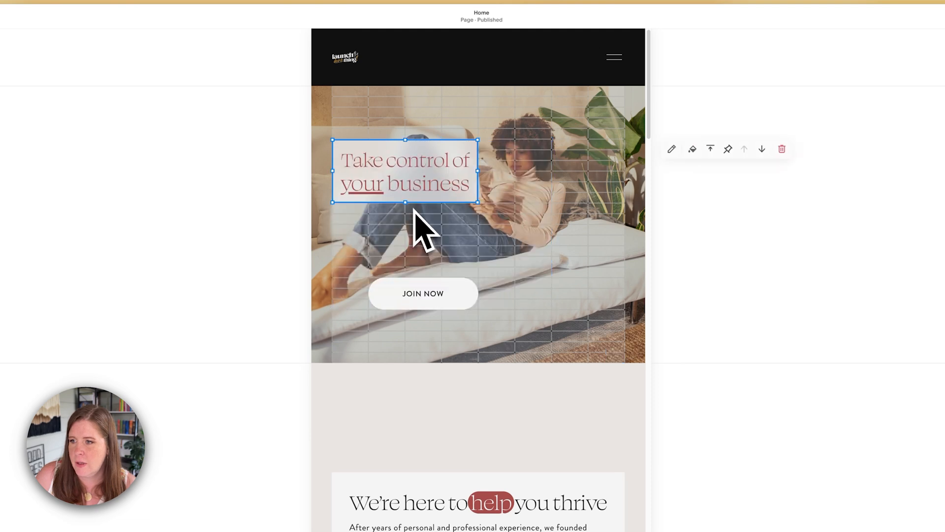
drag(405, 202, 407, 246)
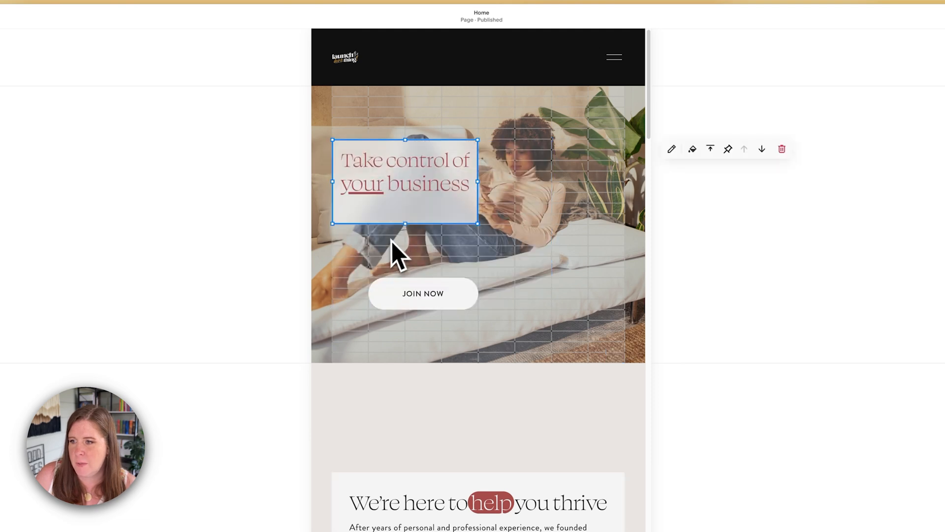
drag(333, 180, 312, 200)
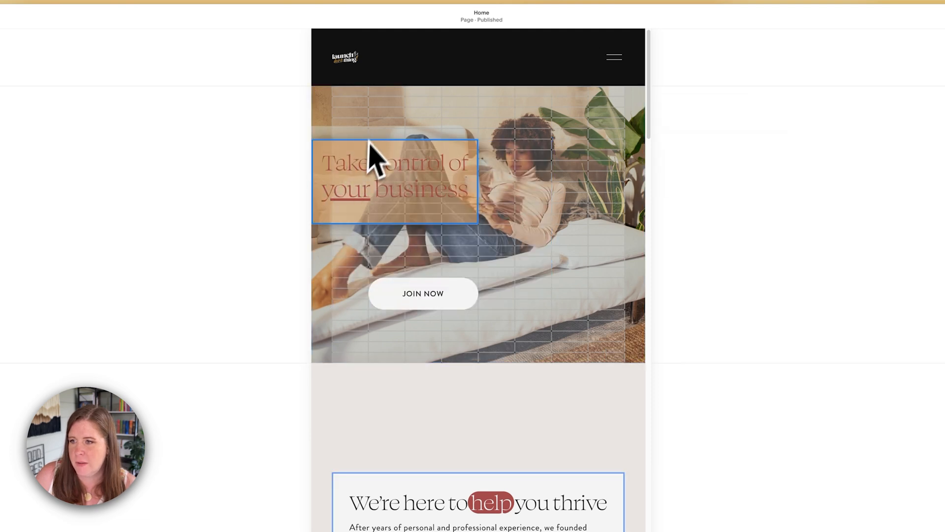
Step: Move the hero text block four rows down and place the JOIN NOW button over its lower edge, one column further left
drag(370, 141, 369, 236)
click(383, 294)
drag(383, 294, 369, 272)
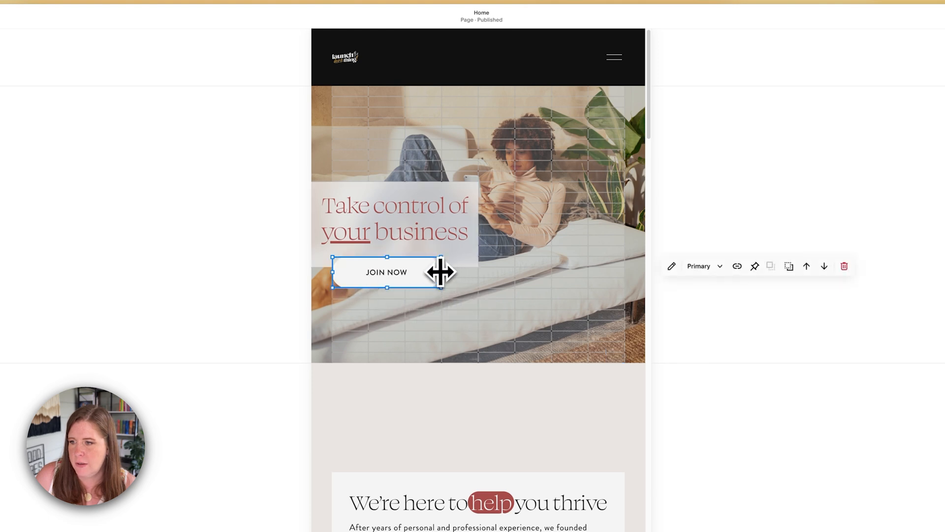
click(482, 294)
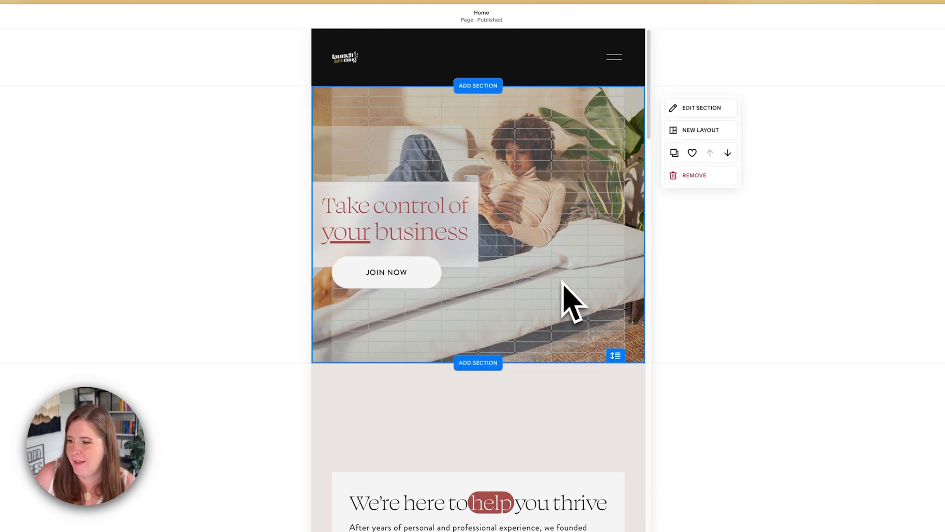
Step: Shorten the "We're here to help you thrive" text block by two rows and move it to the top of the section's grid
click(448, 399)
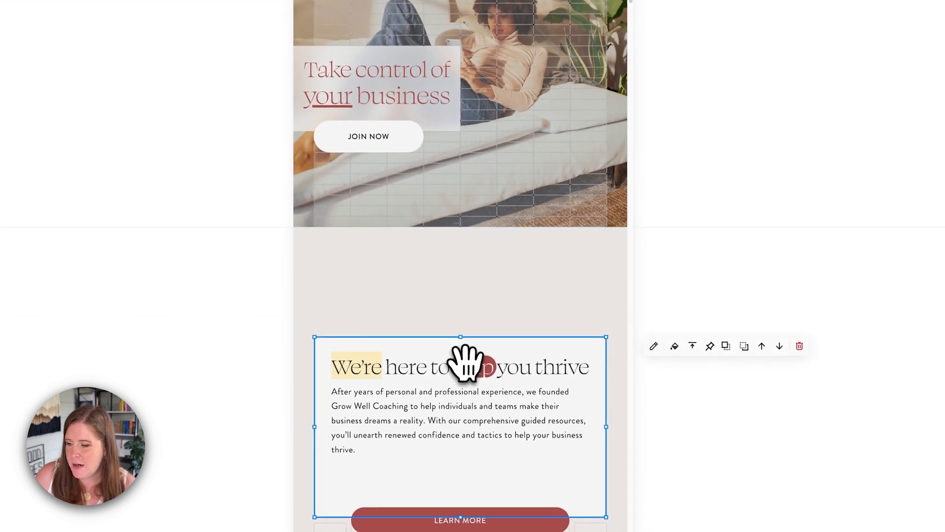
scroll(466, 364, down, 4)
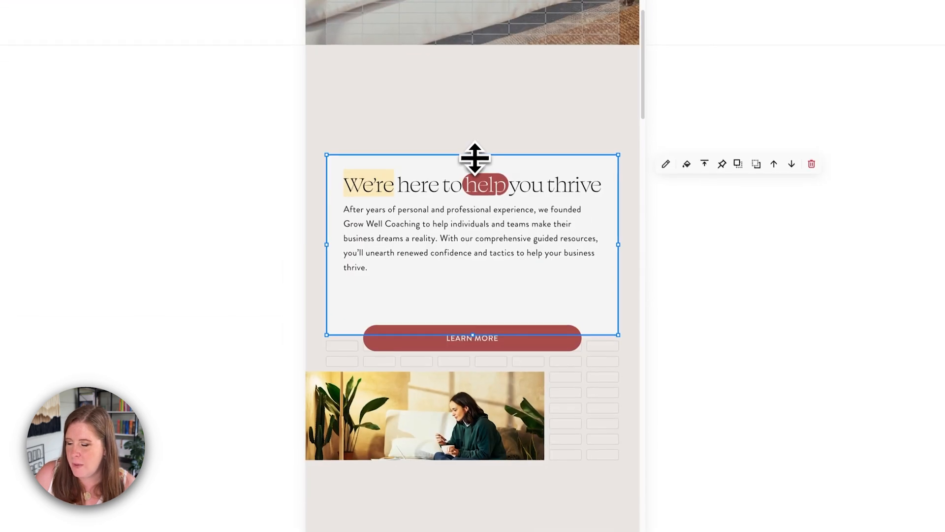
drag(474, 159, 476, 258)
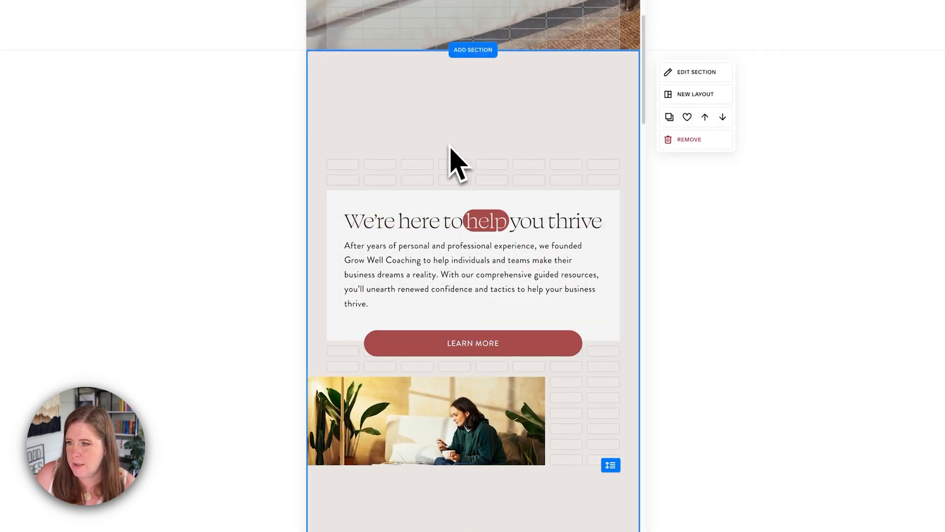
drag(431, 200, 432, 109)
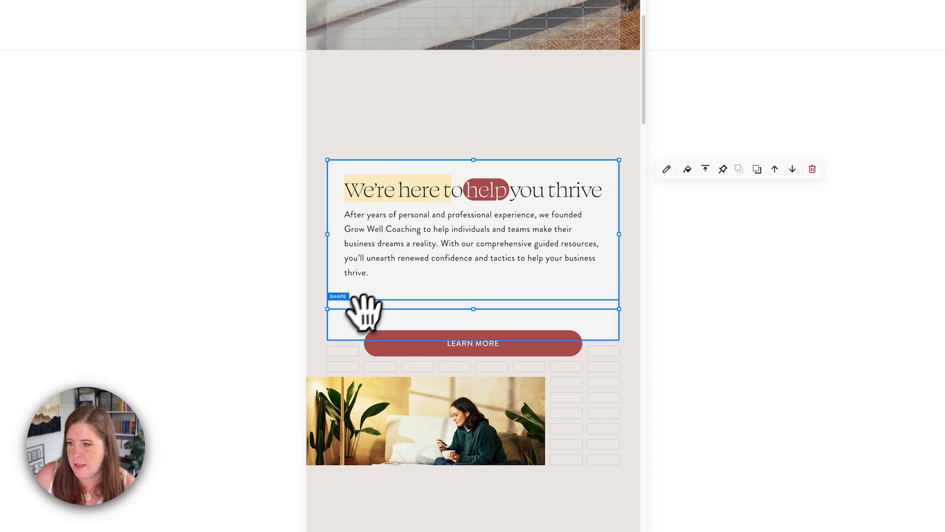
Step: Shrink the shape behind the "We're here to help you thrive" text to one grid cell wide, hidden beneath the text block
click(369, 324)
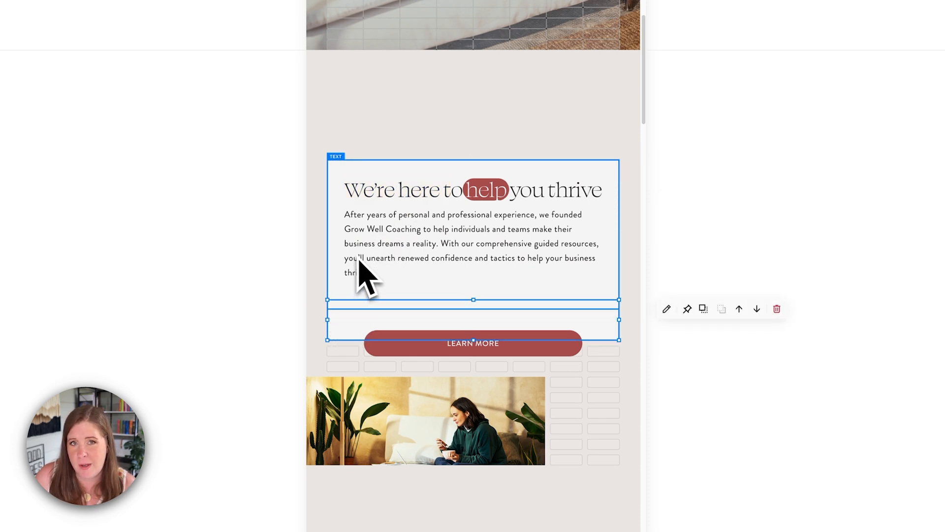
drag(334, 338, 580, 270)
click(605, 374)
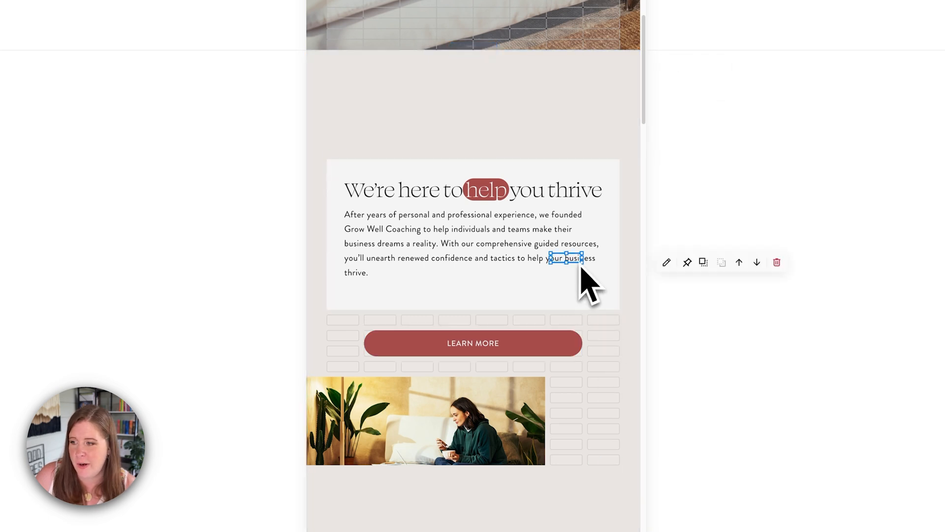
click(606, 323)
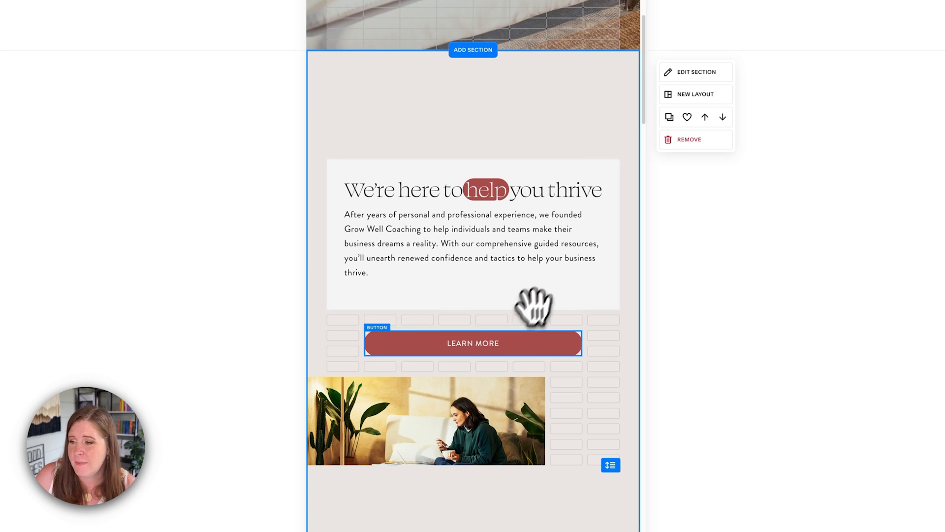
Step: Move the LEARN MORE button up onto the text block's lower edge, and enlarge the photo to the grid's full width and place it above the text
drag(517, 350, 517, 326)
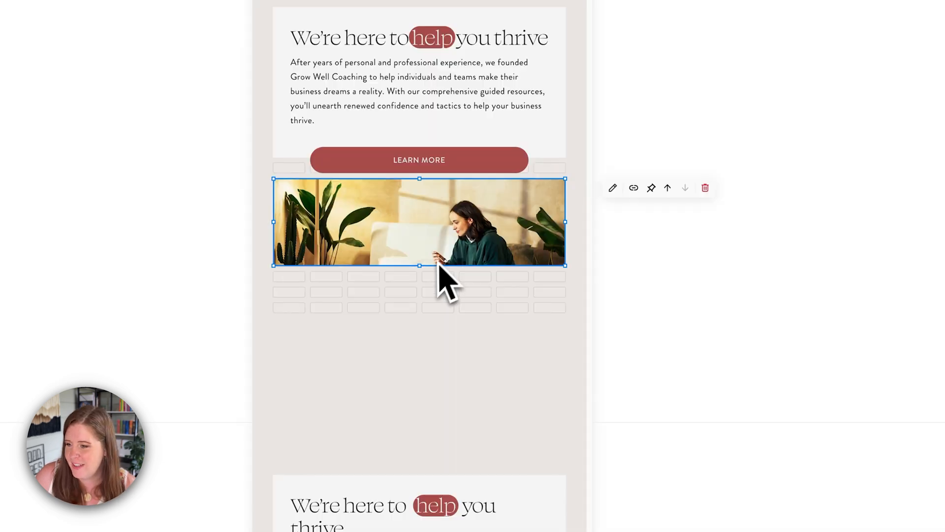
drag(419, 268, 420, 315)
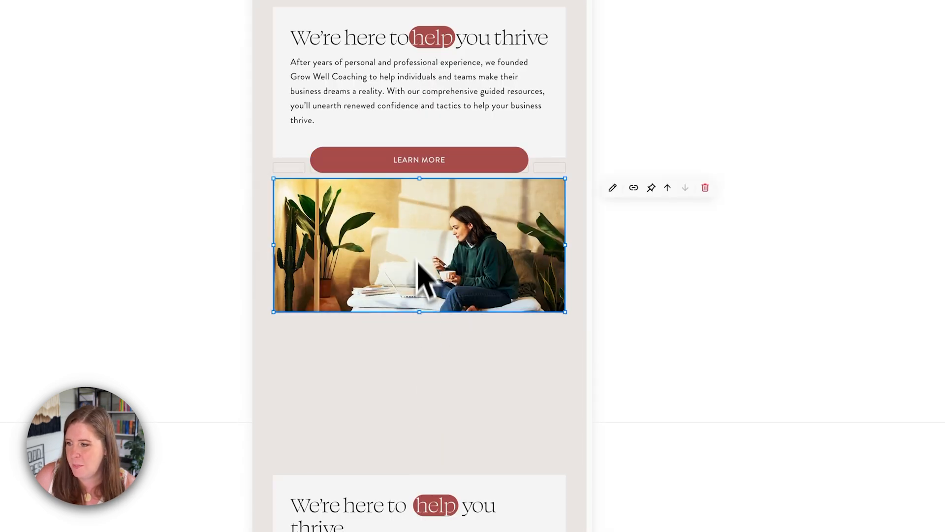
click(668, 188)
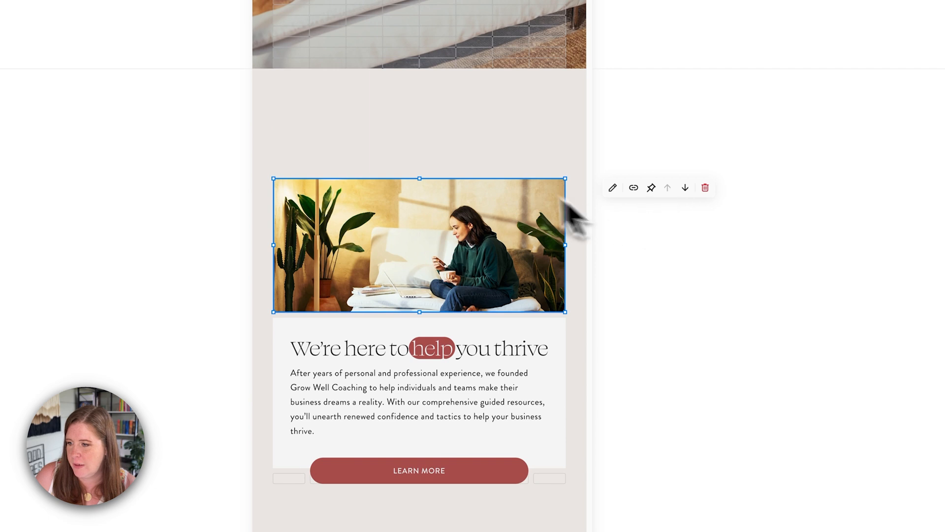
click(475, 164)
Step: Review the rearranged hero and photo sections in the mobile layout, and preview the homepage in the narrower MP view
scroll(436, 174, down, 2)
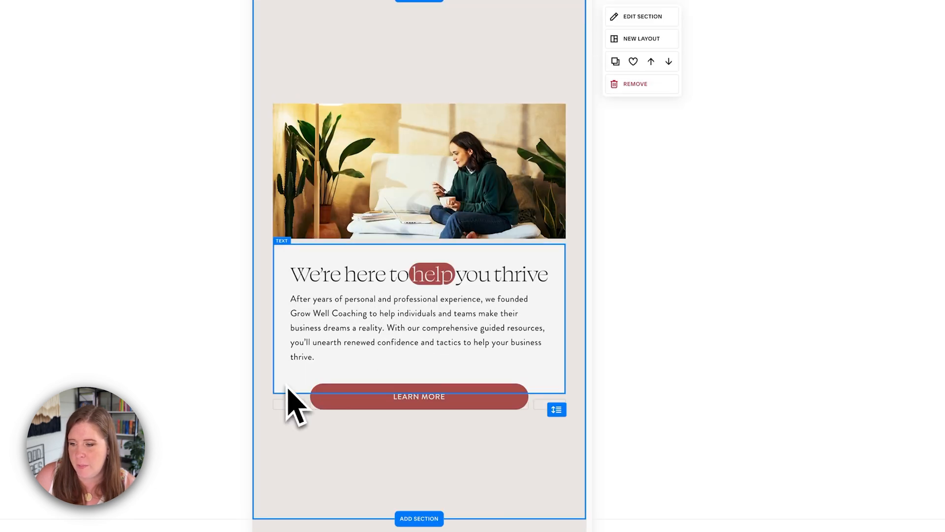
scroll(317, 379, down, 2)
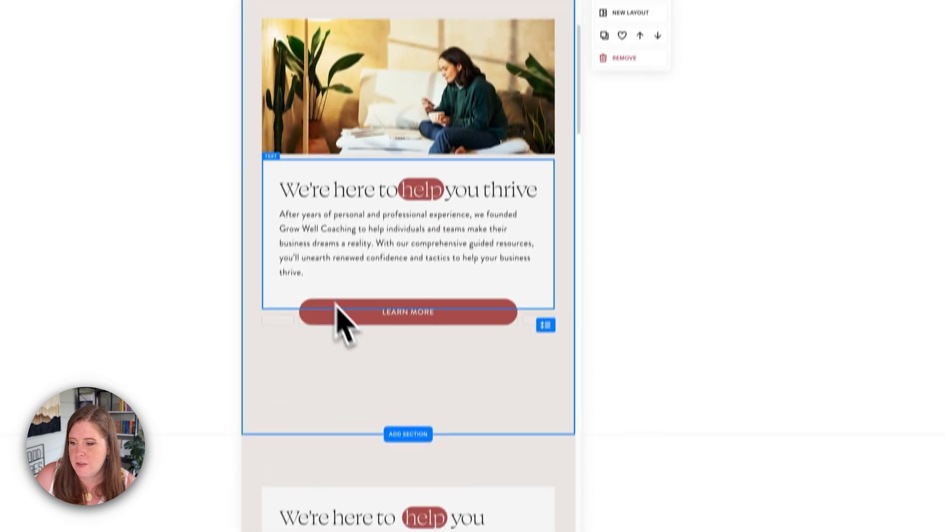
scroll(333, 315, up, 3)
scroll(296, 408, up, 5)
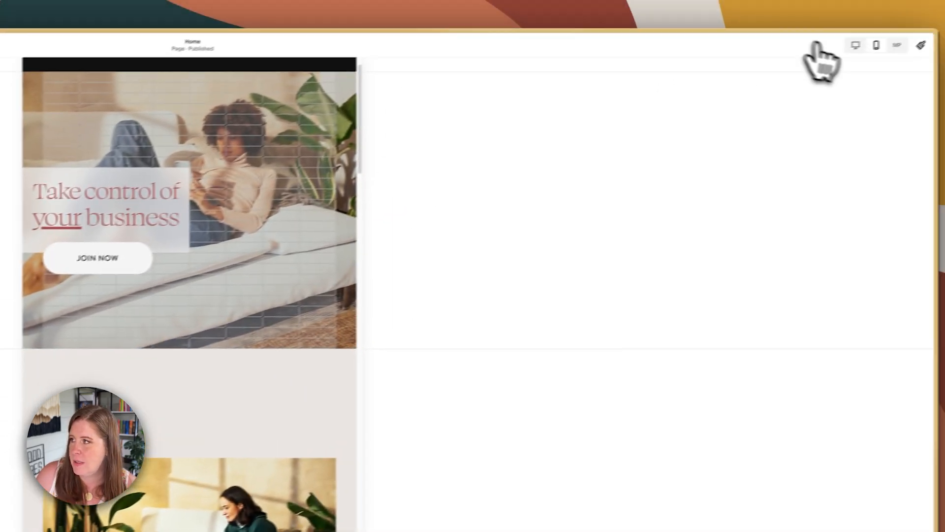
click(876, 45)
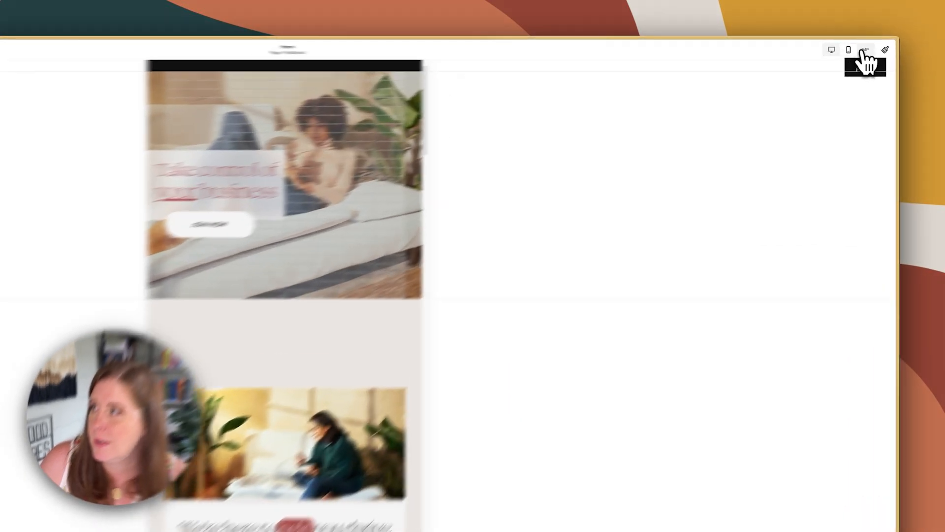
click(863, 45)
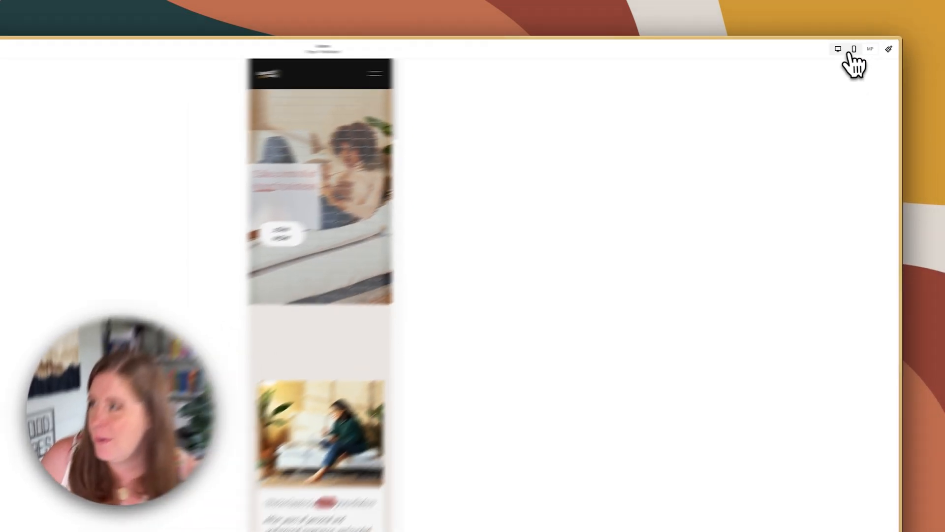
Step: Compare the homepage's desktop and wider mobile views, and examine the "We're here to help you thrive" text block and its surroundings
click(876, 51)
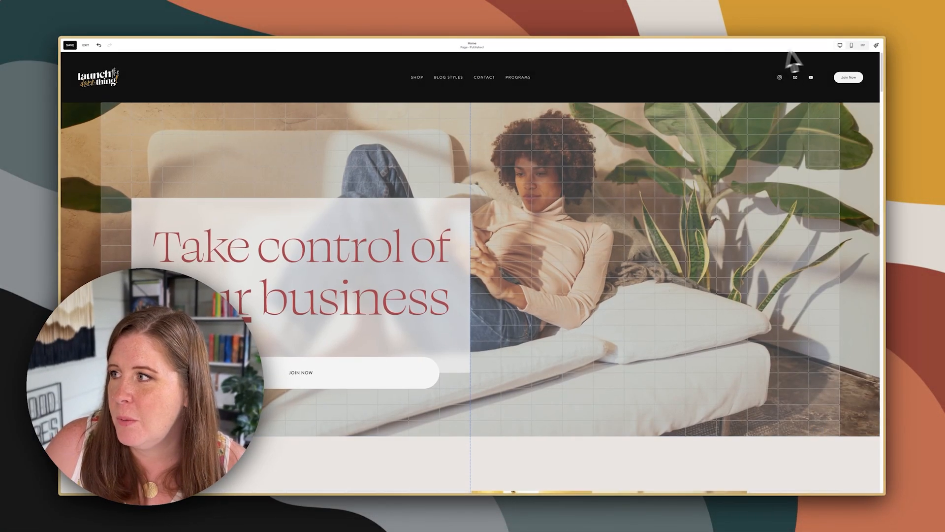
click(852, 45)
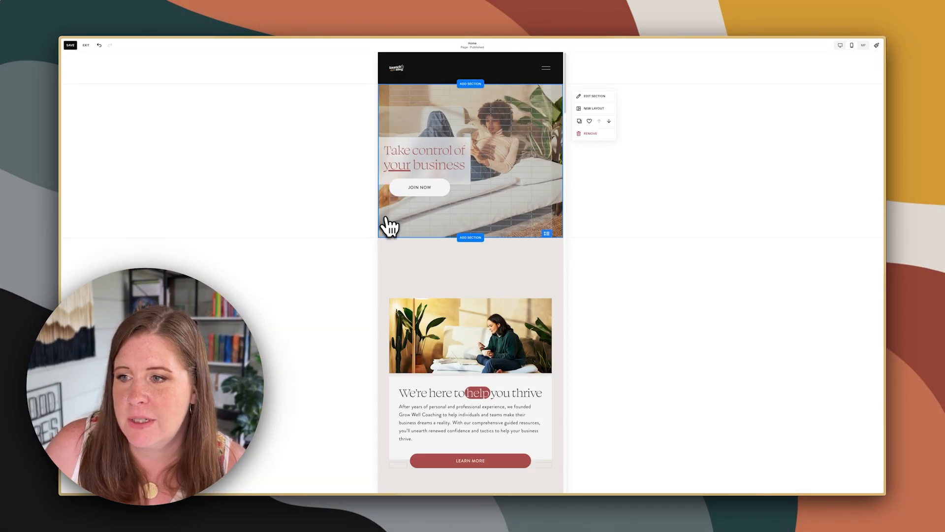
click(418, 245)
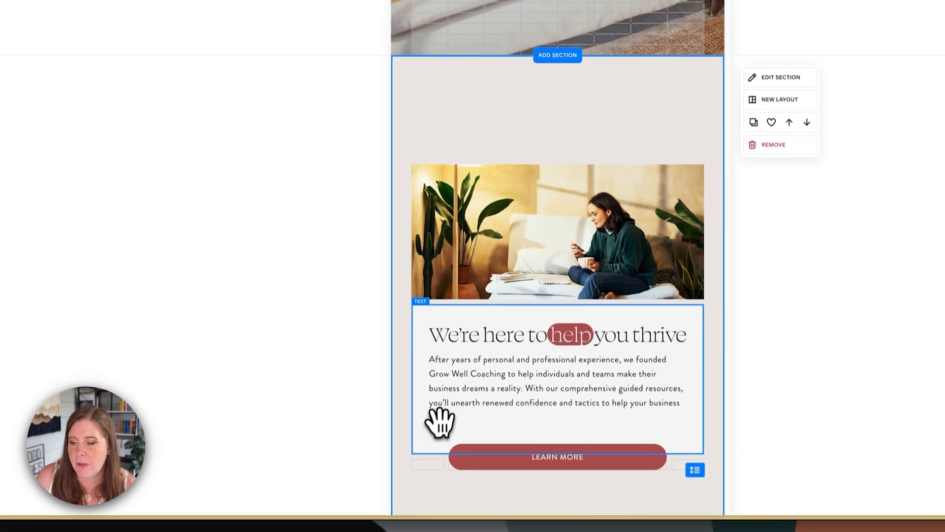
click(490, 427)
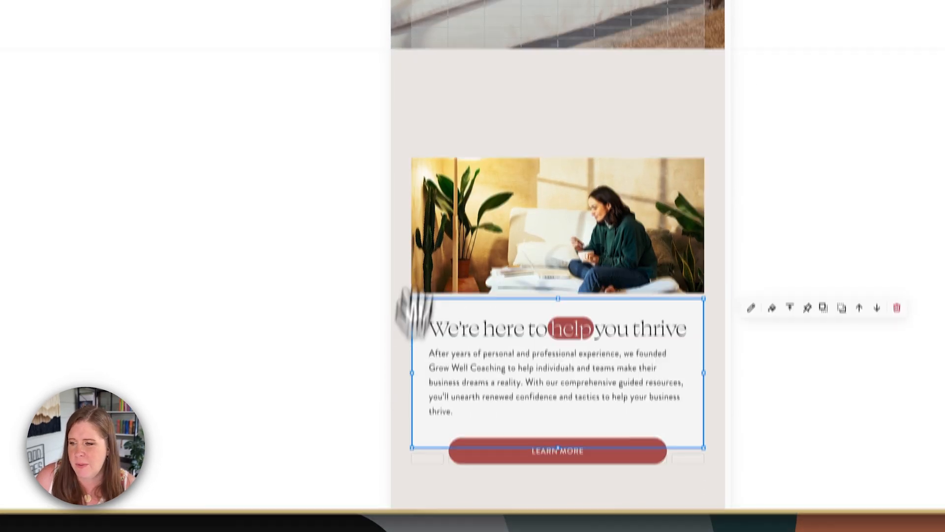
scroll(473, 65, down, 10)
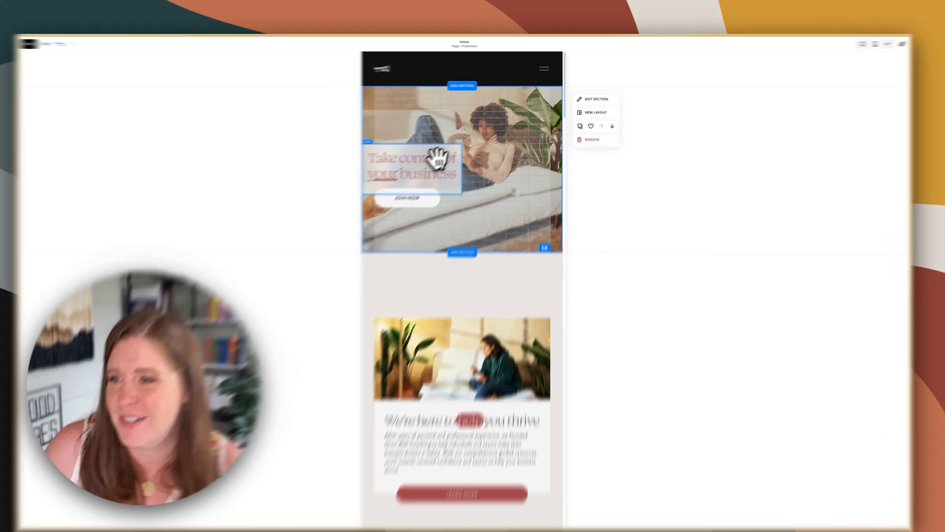
Step: Widen the "Take control of your business" text block by three grid columns, and place a wider JOIN NOW button over its lower edge
click(438, 153)
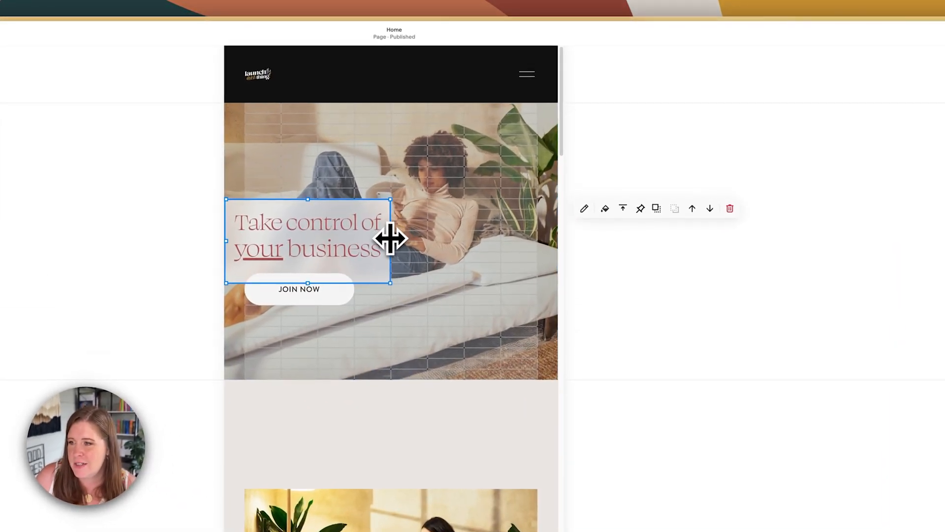
drag(390, 239, 500, 261)
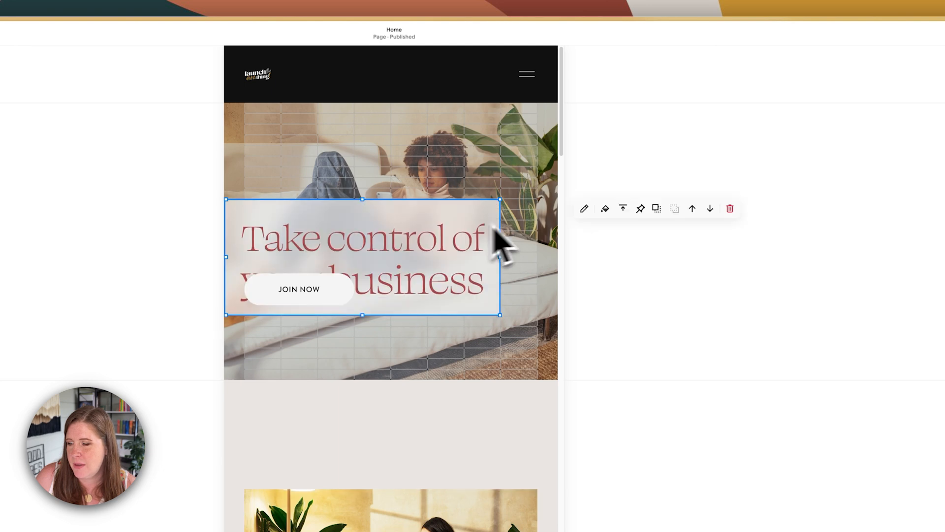
click(365, 328)
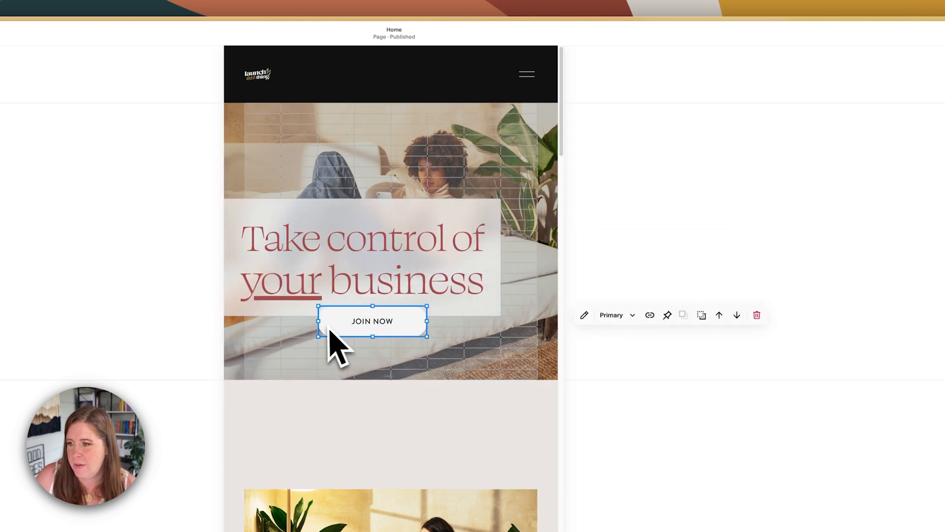
drag(318, 320, 282, 322)
drag(427, 321, 463, 321)
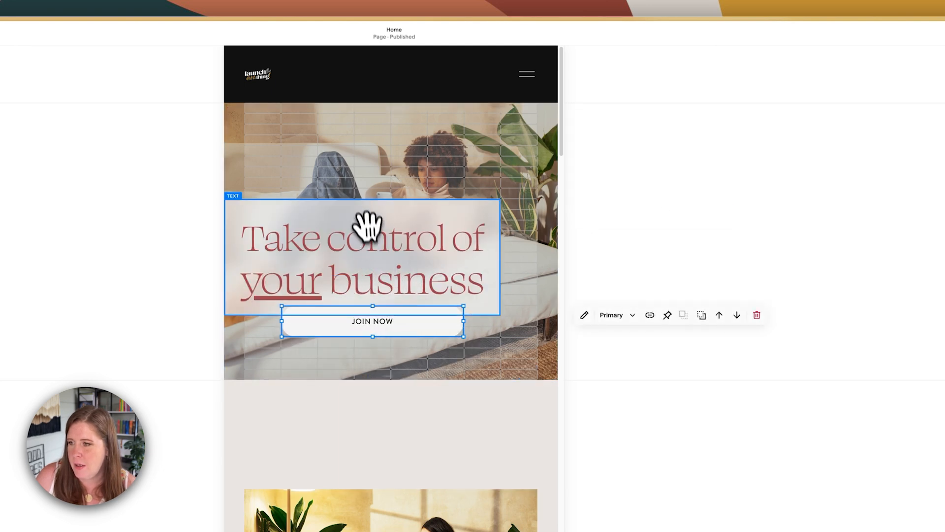
Step: Extend the "Take control of your business" text block upward by one grid row and save the page
click(368, 226)
drag(362, 199, 362, 188)
click(562, 252)
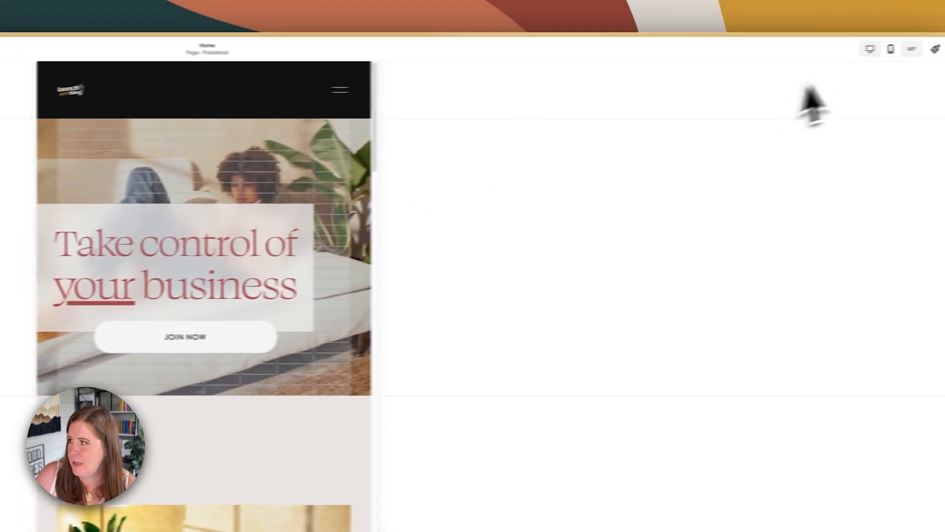
click(891, 50)
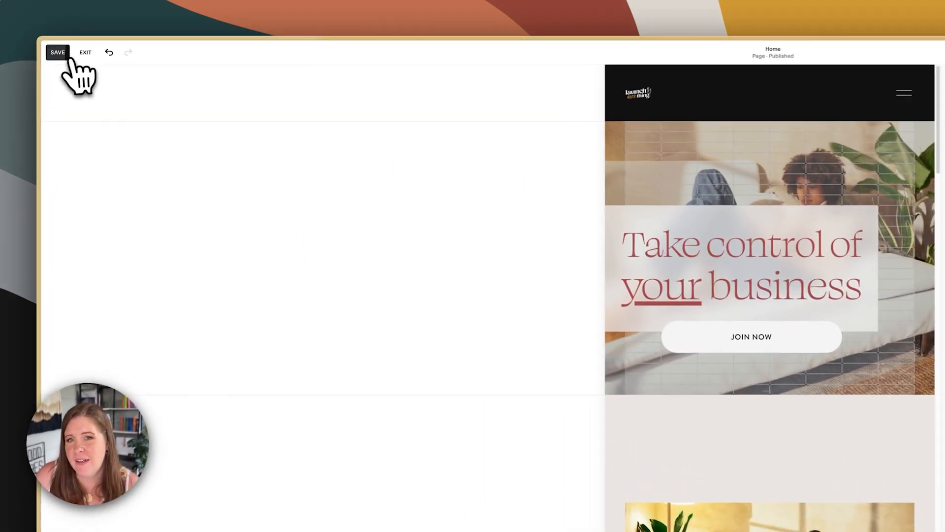
click(61, 50)
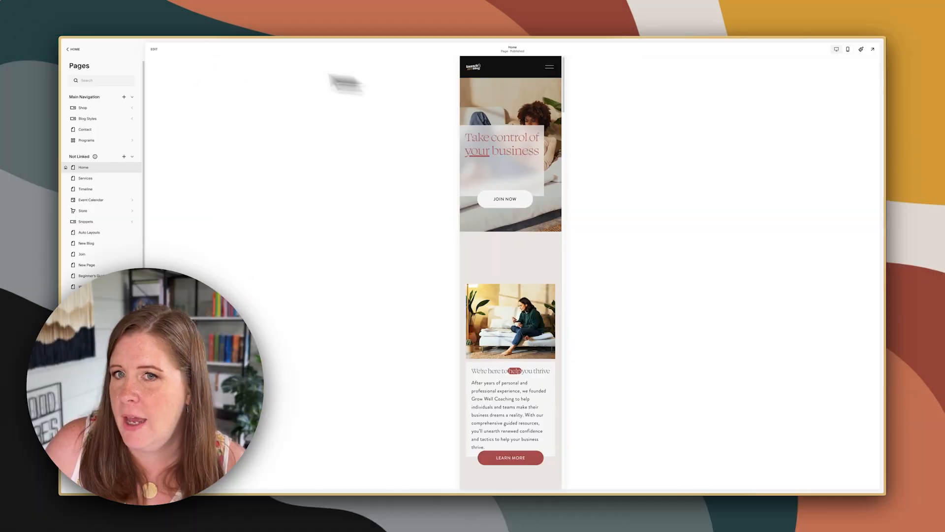
Step: Reopen the page for editing, shorten the hero headline's text block from below, and move the JOIN NOW button up onto its lower edge
click(153, 50)
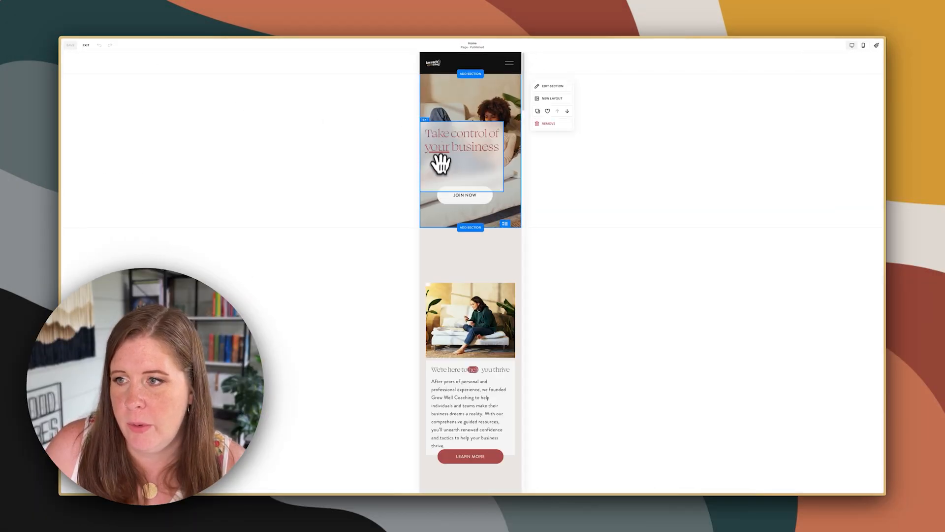
click(440, 172)
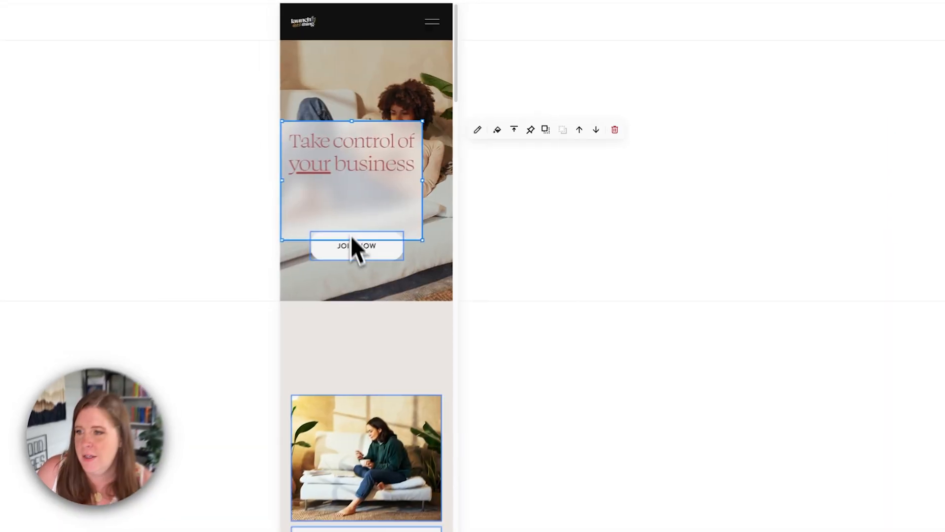
drag(351, 240, 338, 211)
drag(334, 256, 327, 228)
click(326, 253)
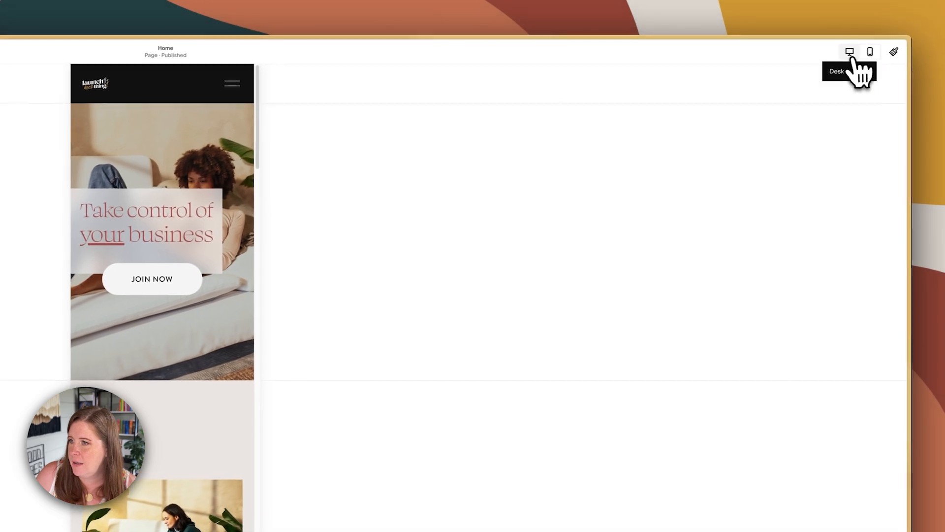
Step: Save the adjusted mobile hero section and check the homepage in the desktop layout
click(847, 53)
click(868, 53)
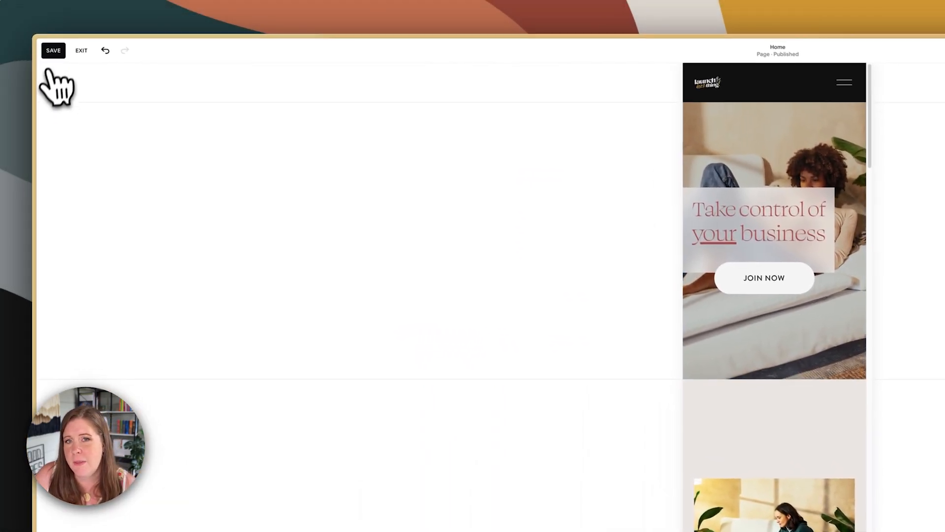
click(59, 55)
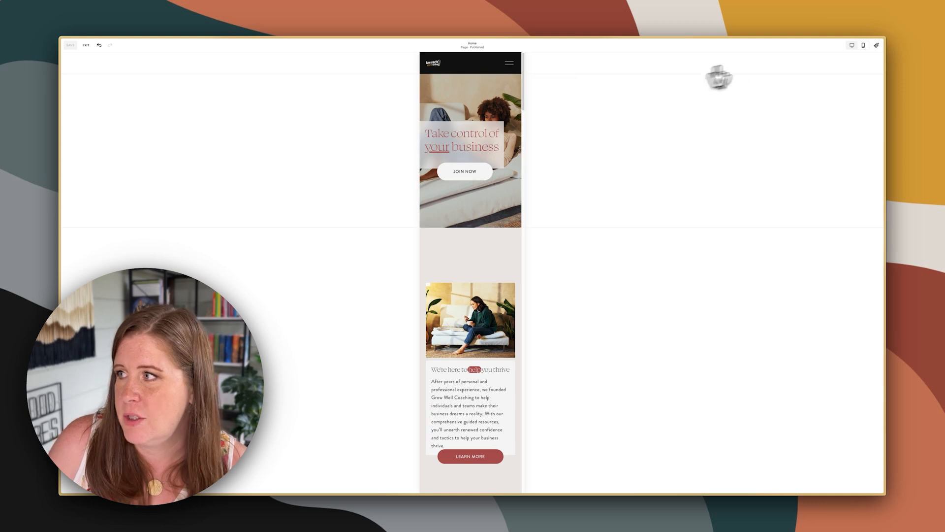
click(852, 45)
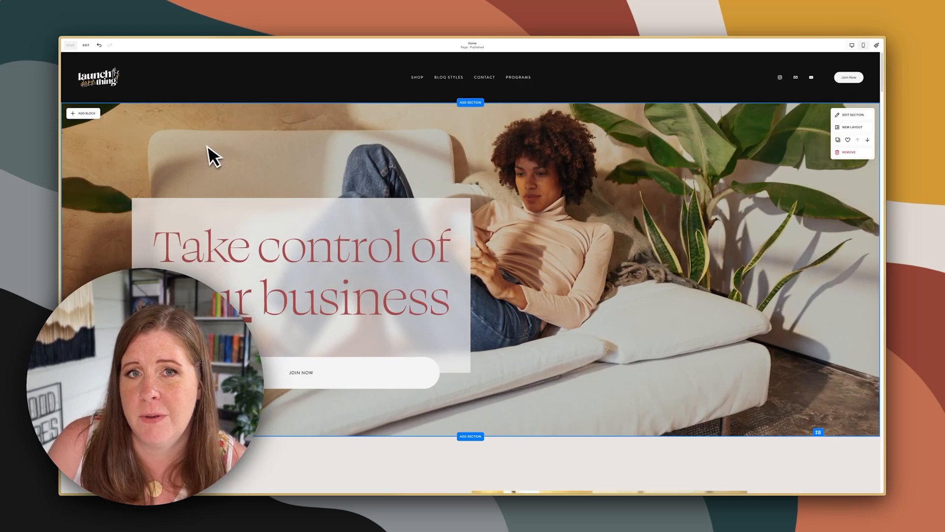